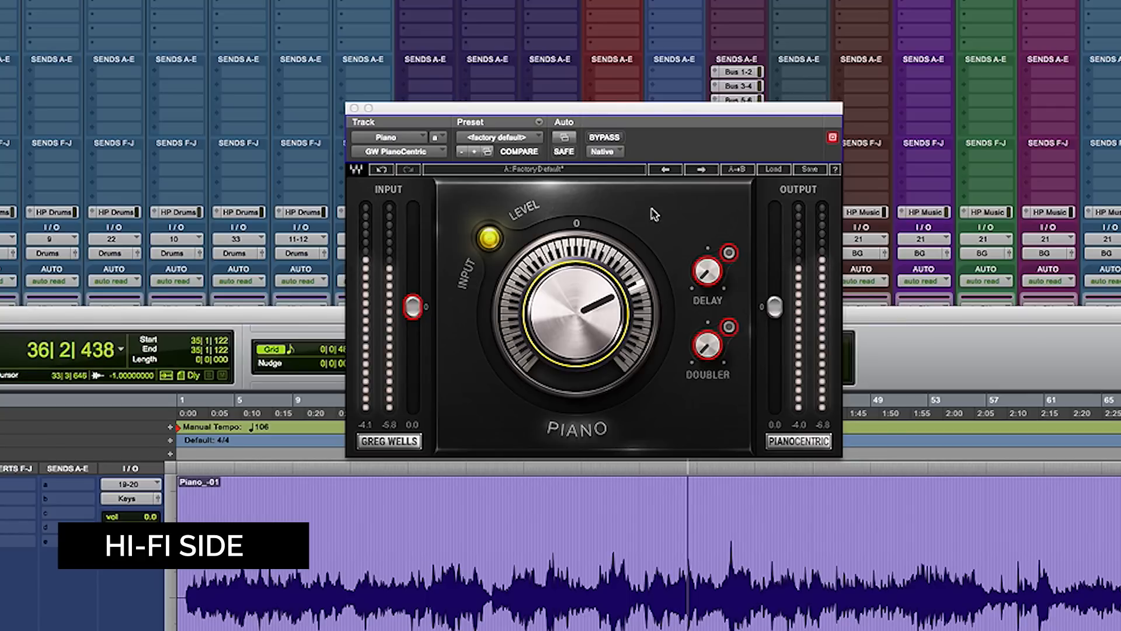
- Compare the piano track's sound with the PianoCentric plug-in bypassed and active, leaving it bypassed
{"action": "left_click", "coordinate": [613, 142]}
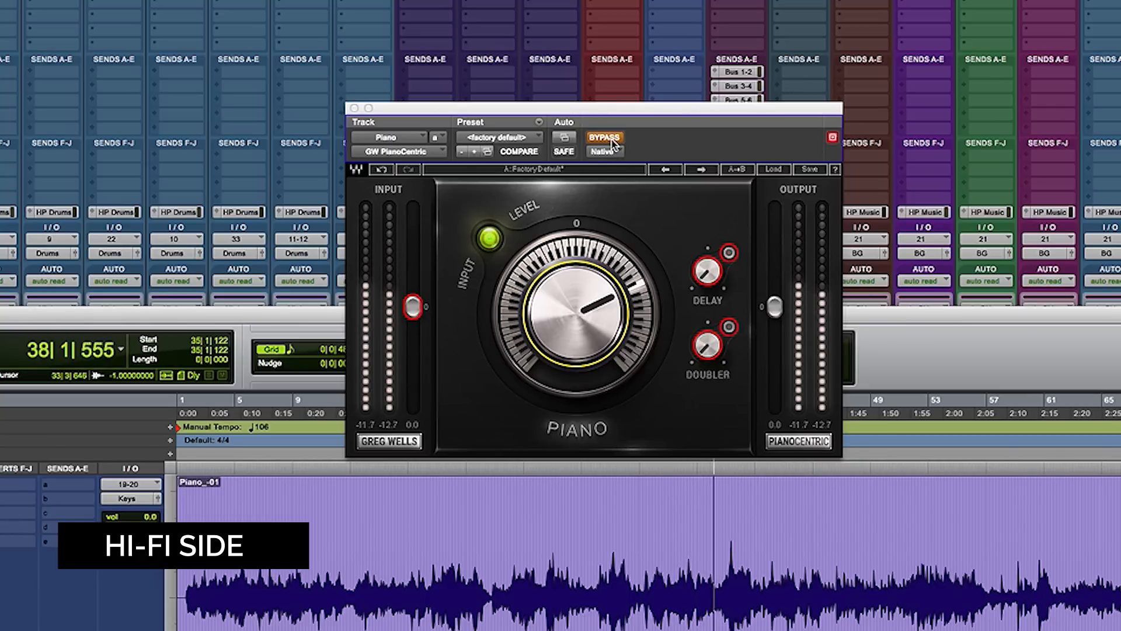
{"action": "left_click", "coordinate": [613, 142]}
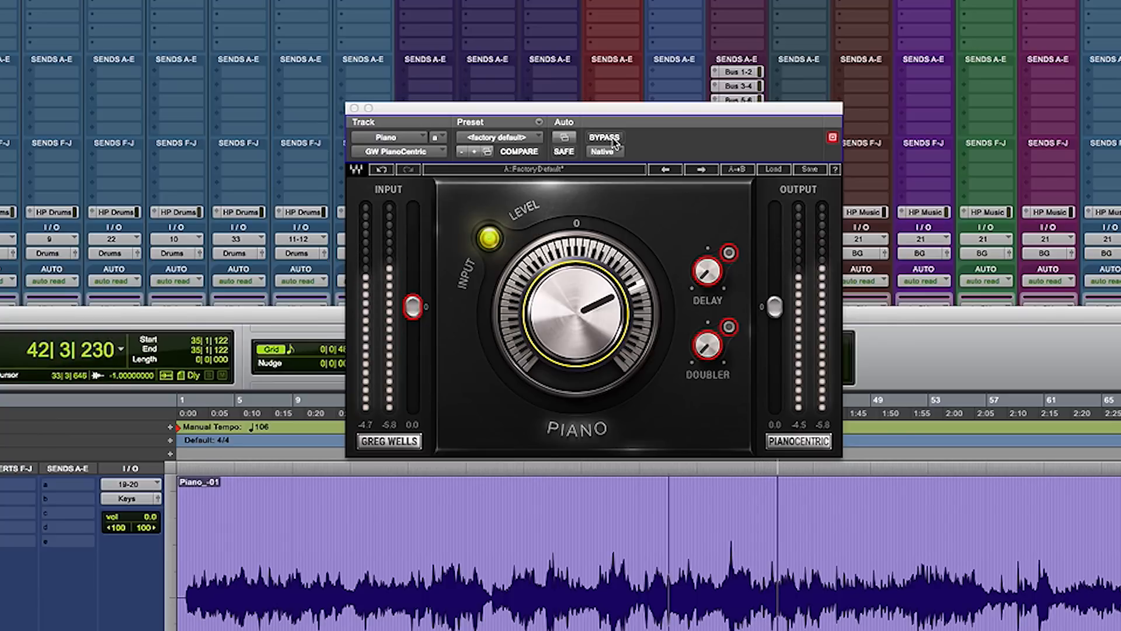
{"action": "left_click", "coordinate": [613, 139]}
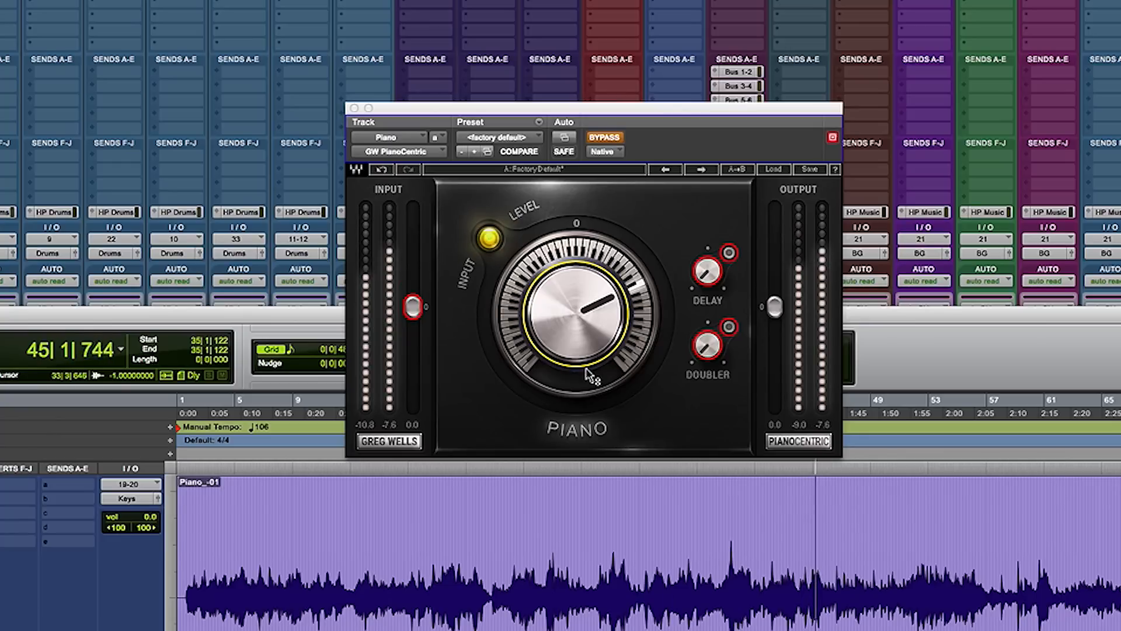
- Set the main Piano knob to 31.8, listen with the plug-in active, and bypass it again
{"action": "mouse_move", "coordinate": [589, 337]}
{"action": "left_mouse_down"}
{"action": "mouse_move", "coordinate": [589, 309]}
{"action": "mouse_move", "coordinate": [589, 323]}
{"action": "left_mouse_up"}
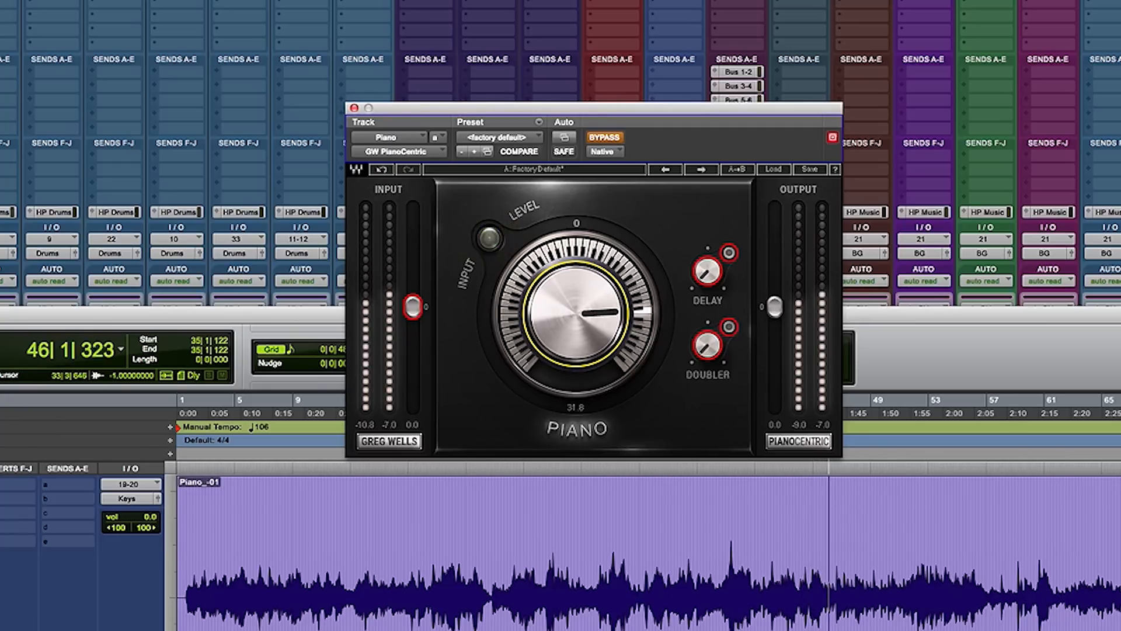
{"action": "left_click", "coordinate": [607, 137]}
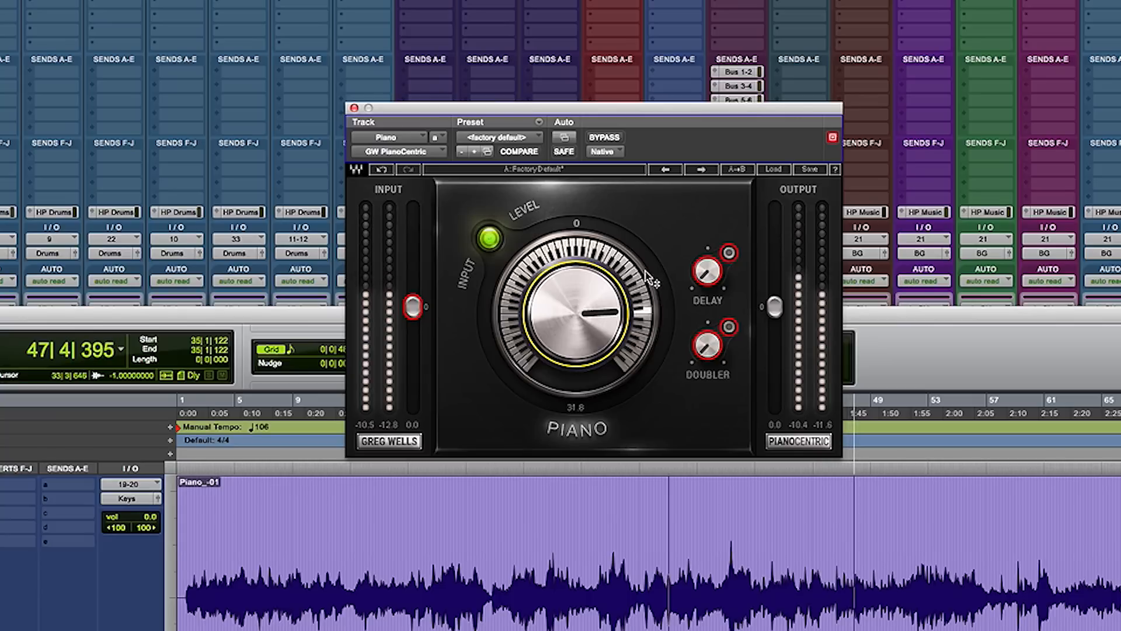
{"action": "left_click", "coordinate": [606, 138]}
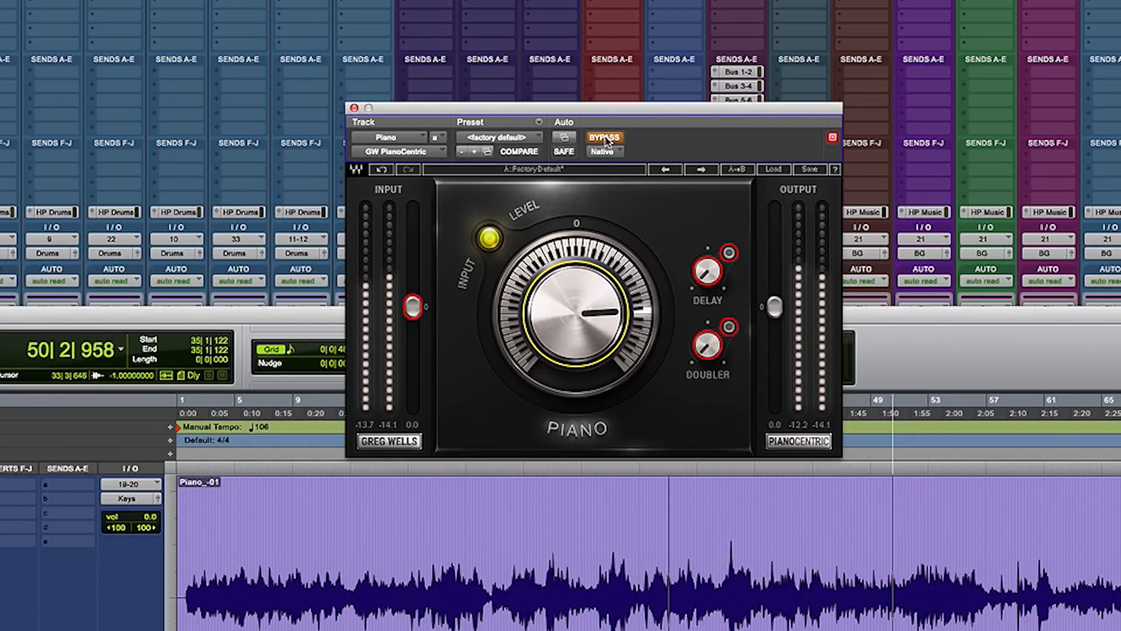
- Raise the main Piano knob to 40.1 and compare the active sound with the bypassed sound
{"action": "left_click_drag", "start_coordinate": [597, 364], "coordinate": [595, 352]}
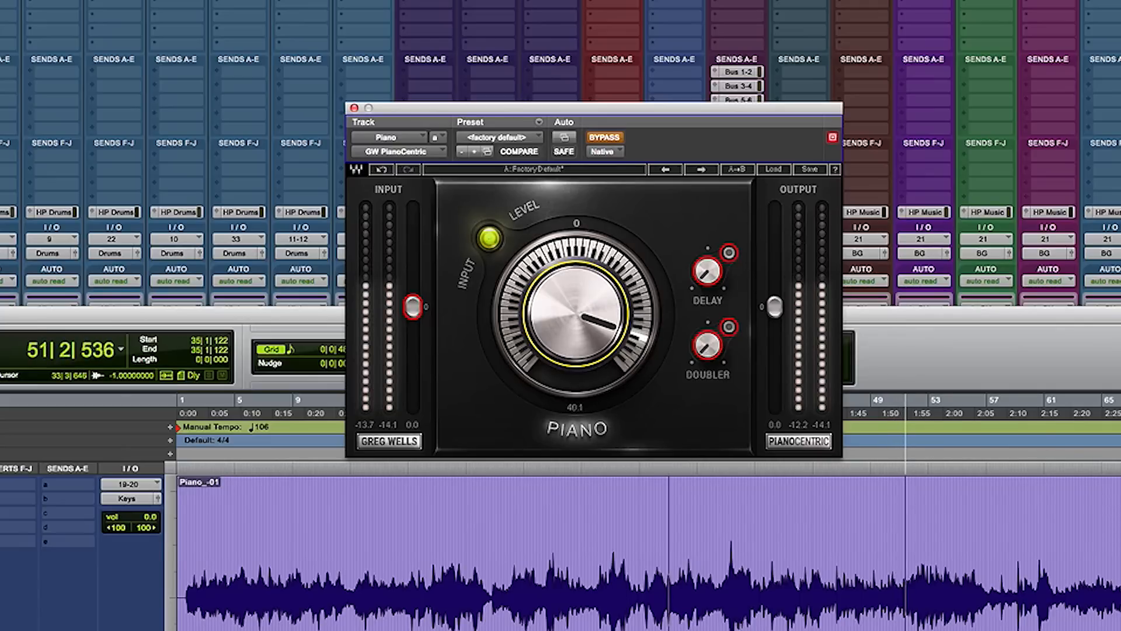
{"action": "left_click", "coordinate": [605, 138]}
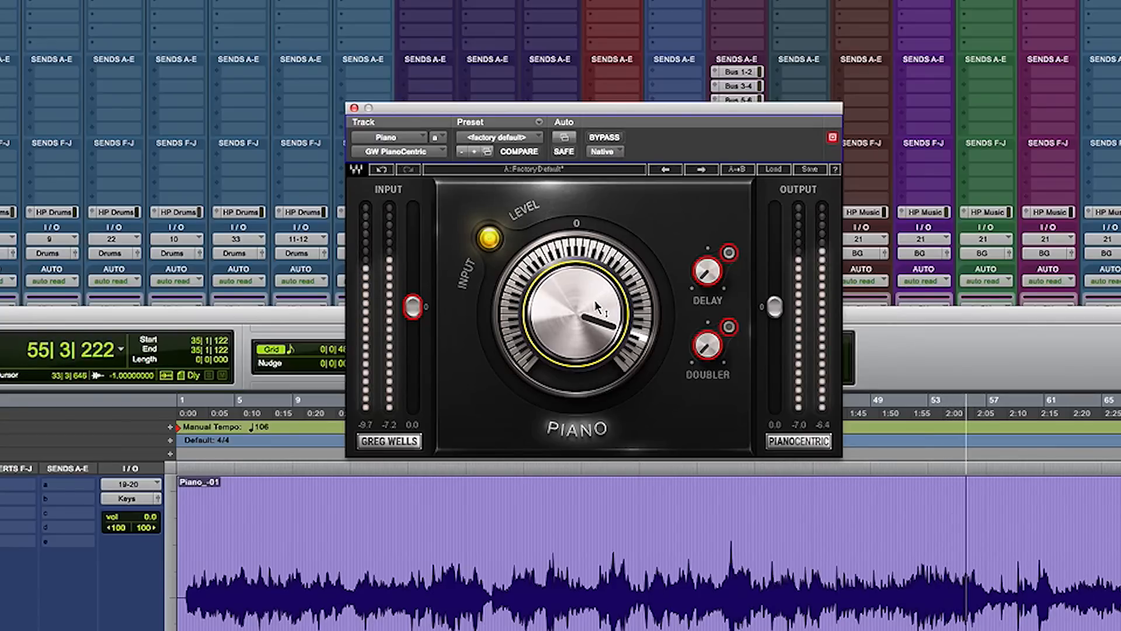
{"action": "left_click", "coordinate": [604, 139]}
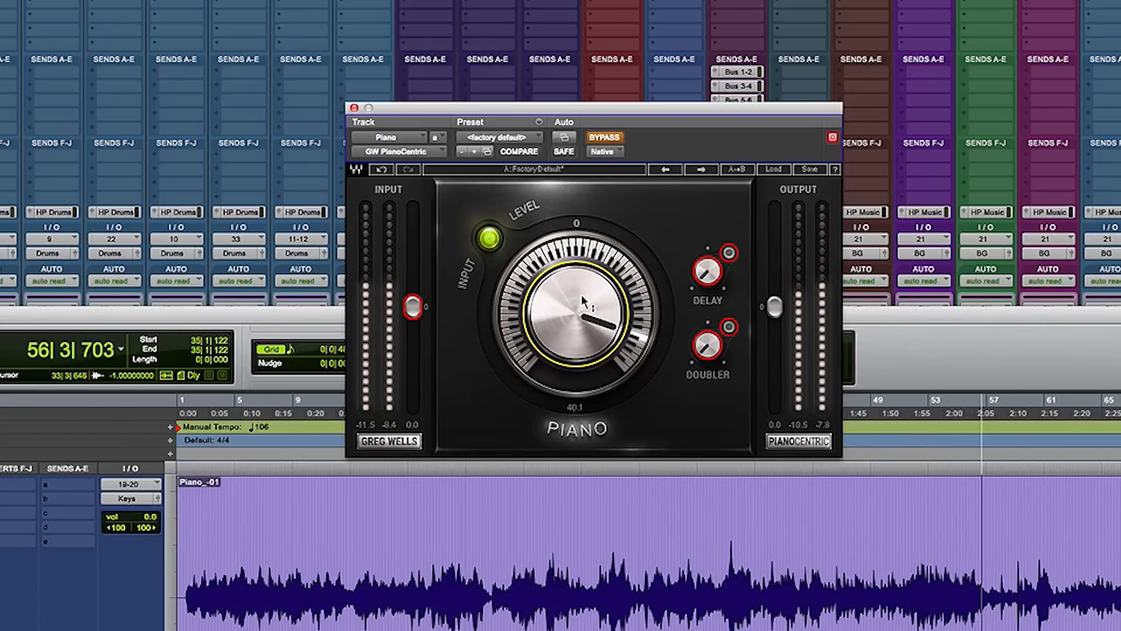
- Lower the main Piano knob to 16.2 and compare the active sound with the bypassed sound
{"action": "left_click_drag", "start_coordinate": [583, 300], "coordinate": [577, 289]}
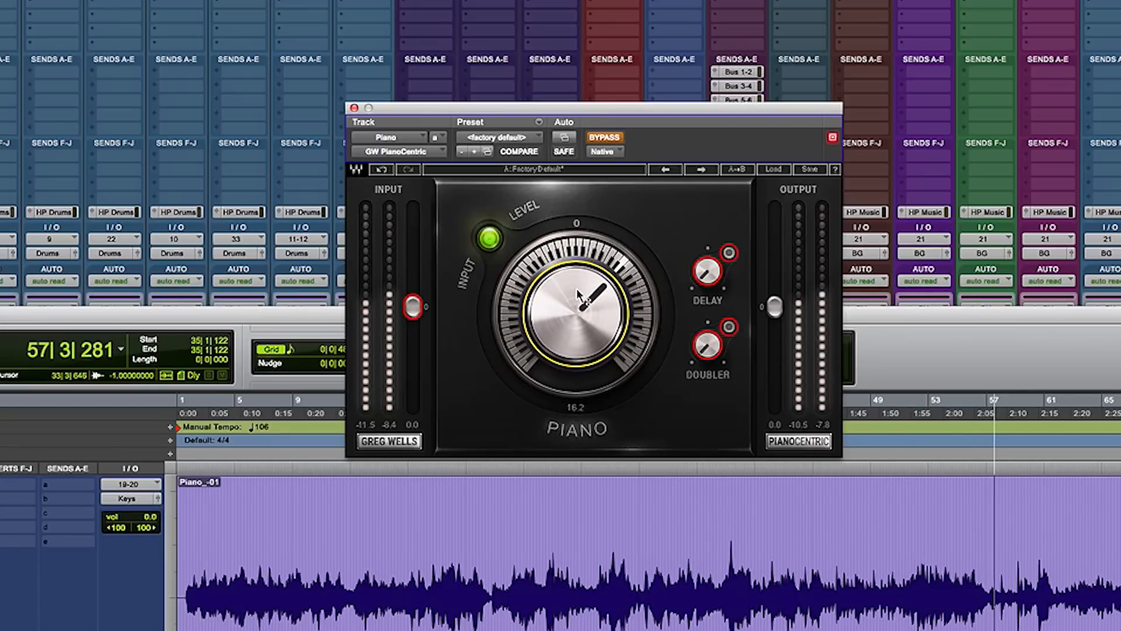
{"action": "left_click", "coordinate": [605, 138]}
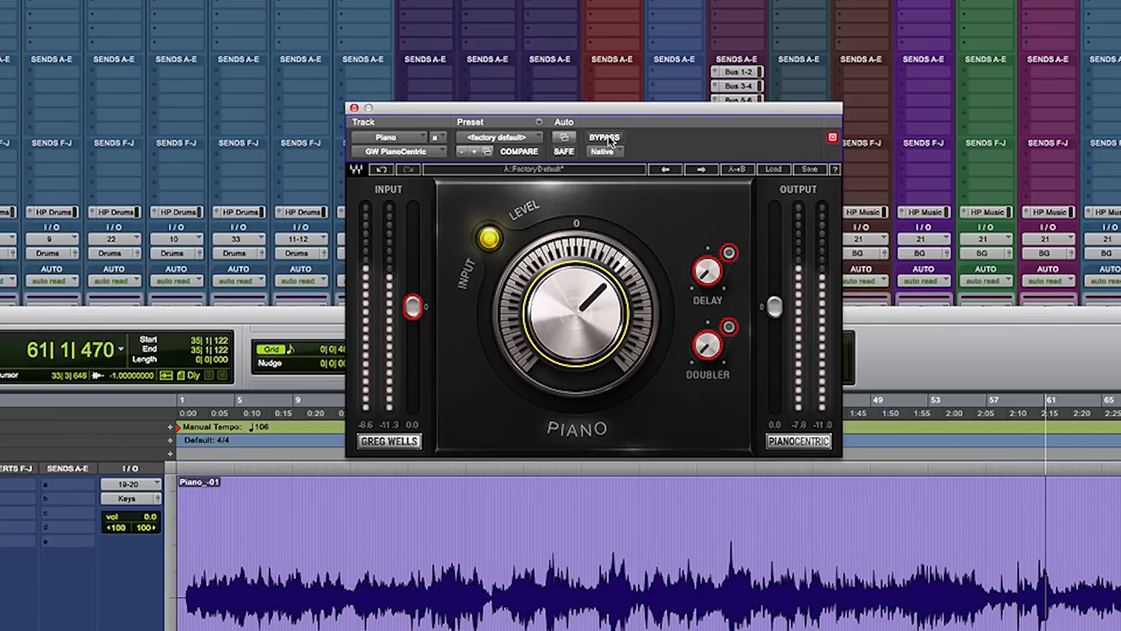
{"action": "left_click", "coordinate": [606, 138]}
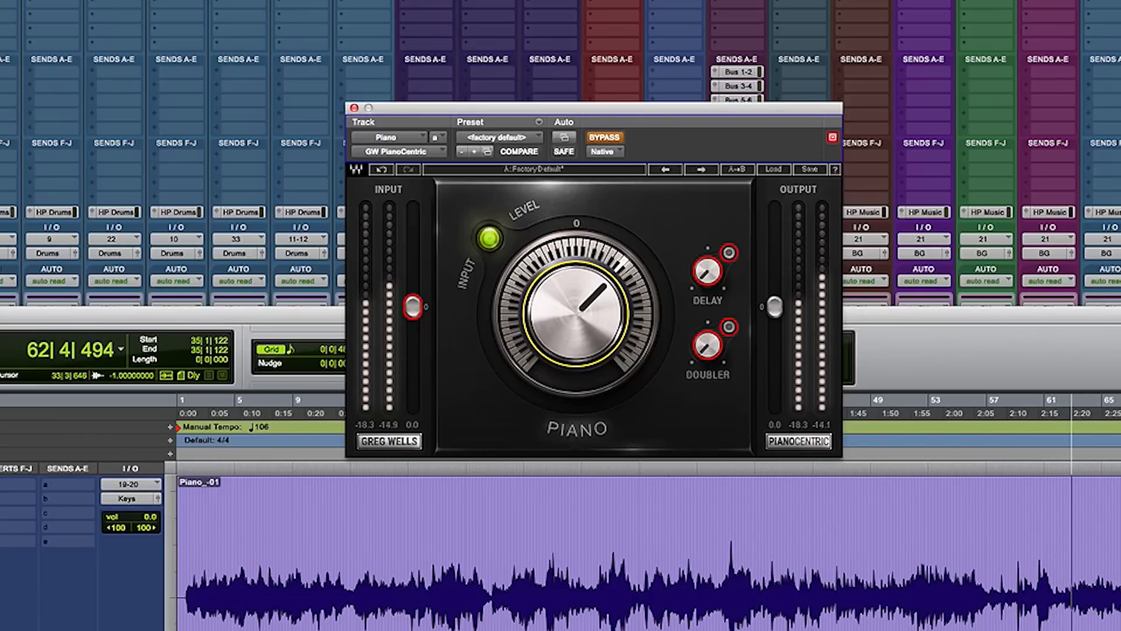
- Turn the main Piano knob up to 50.0, listen with the plug-in active, and stop playback
{"action": "left_click_drag", "start_coordinate": [597, 326], "coordinate": [596, 296]}
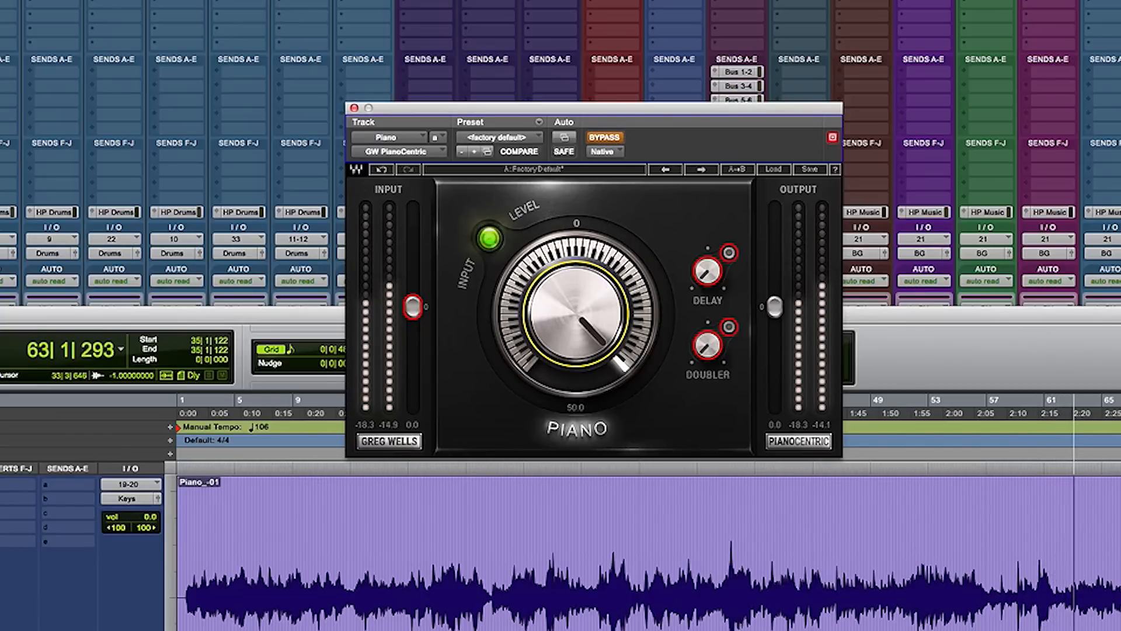
{"action": "left_click", "coordinate": [605, 138]}
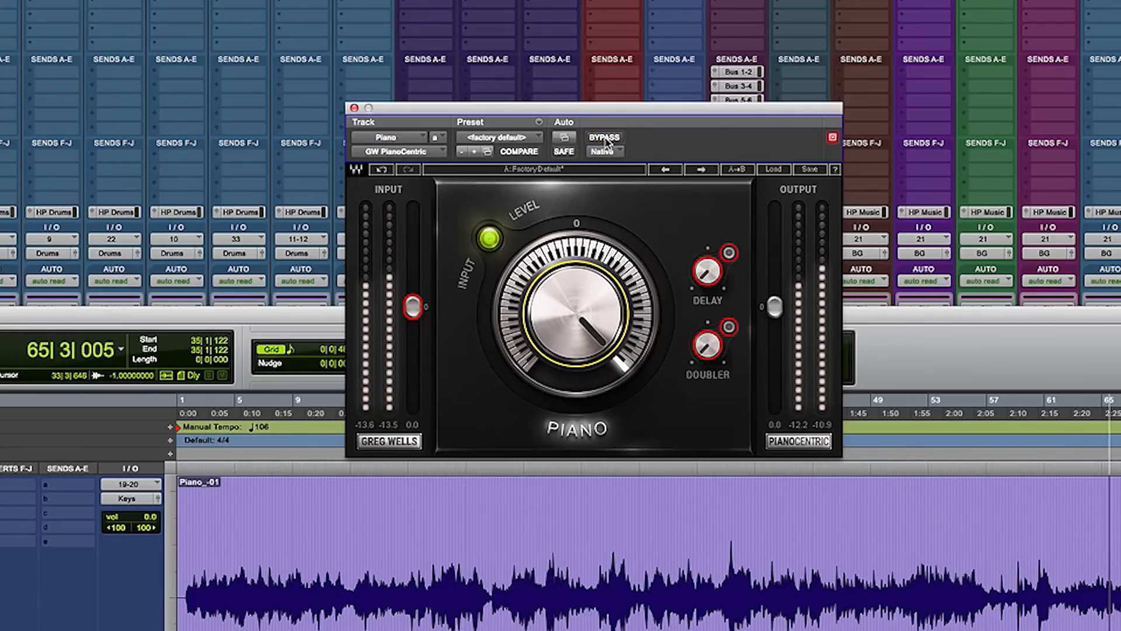
{"action": "mouse_move", "coordinate": [590, 284]}
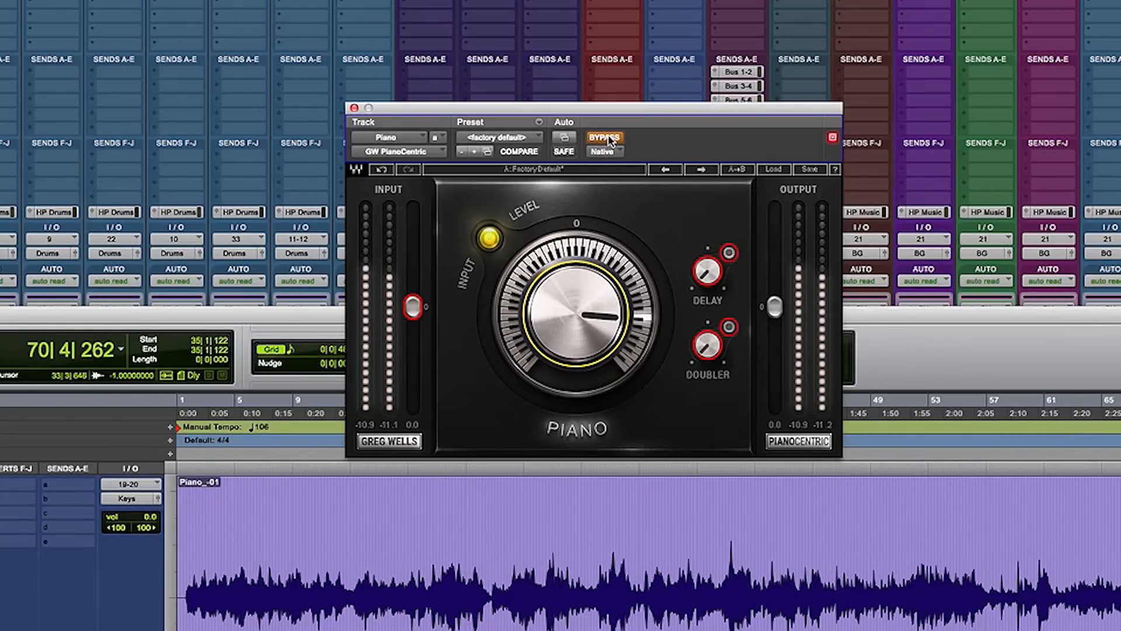
{"action": "key", "text": "space"}
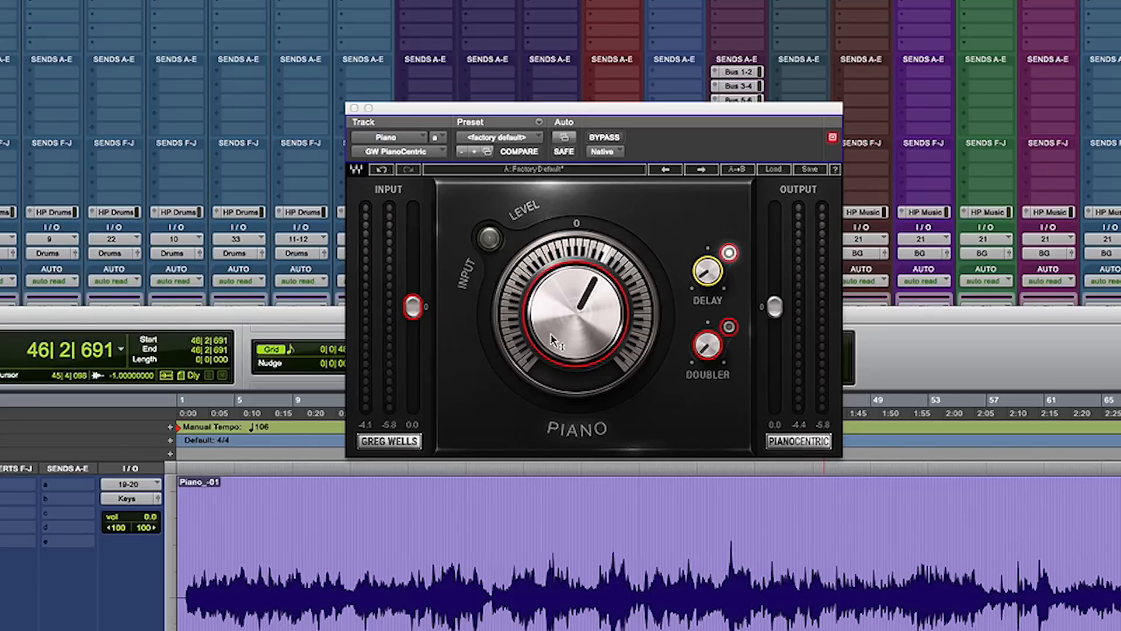
- Turn the main Piano knob up slightly and switch off the Delay effect
{"action": "left_click", "coordinate": [554, 341]}
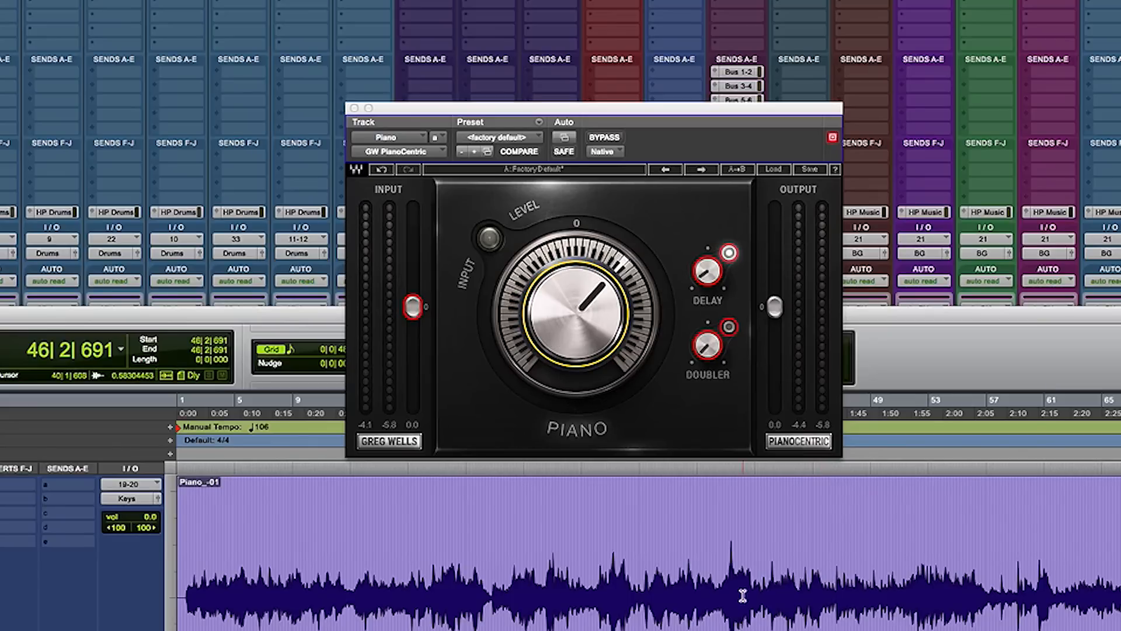
{"action": "left_click", "coordinate": [729, 252]}
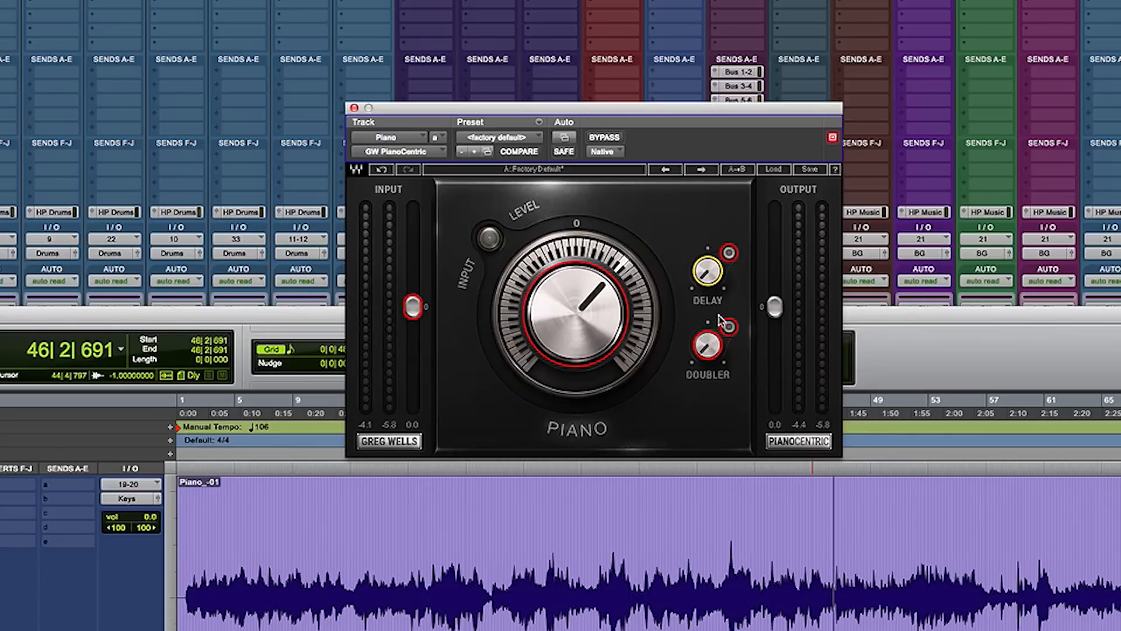
- During playback, switch on the Doubler, raise it to about -16, and compare the result with the plug-in bypassed
{"action": "key", "text": "space"}
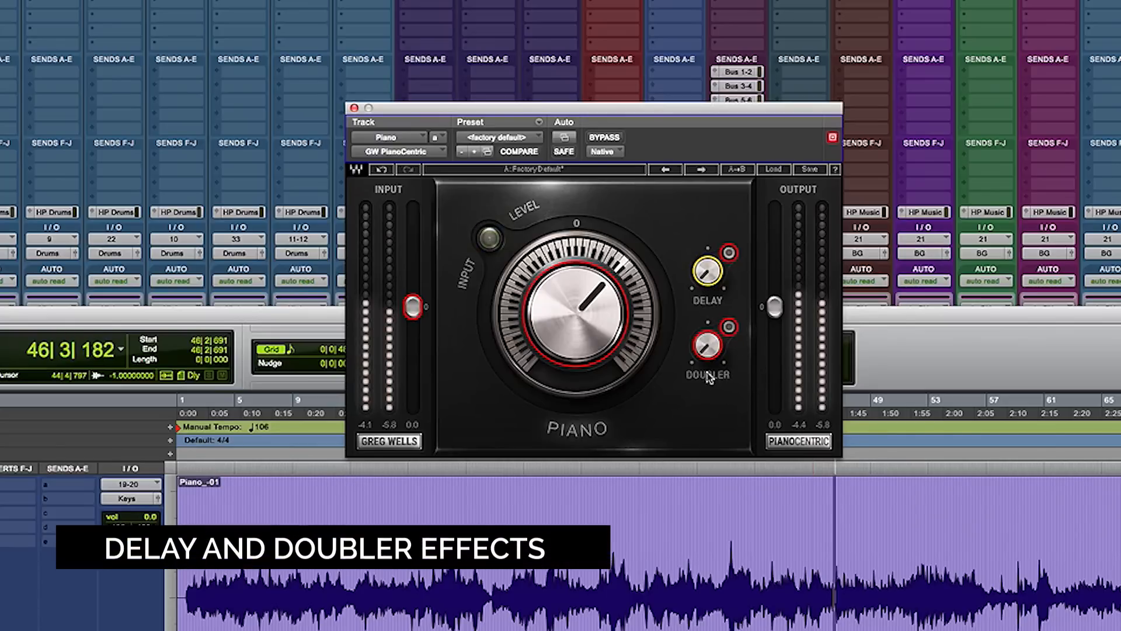
{"action": "left_click", "coordinate": [729, 327]}
{"action": "left_click", "coordinate": [708, 348]}
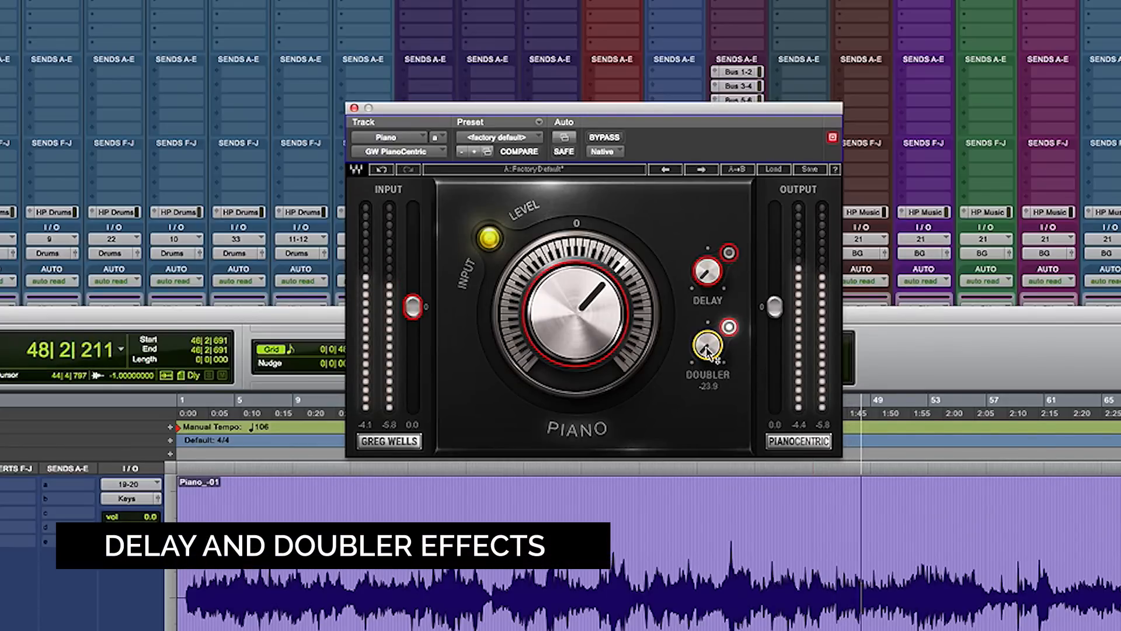
{"action": "left_click_drag", "start_coordinate": [706, 349], "coordinate": [706, 346]}
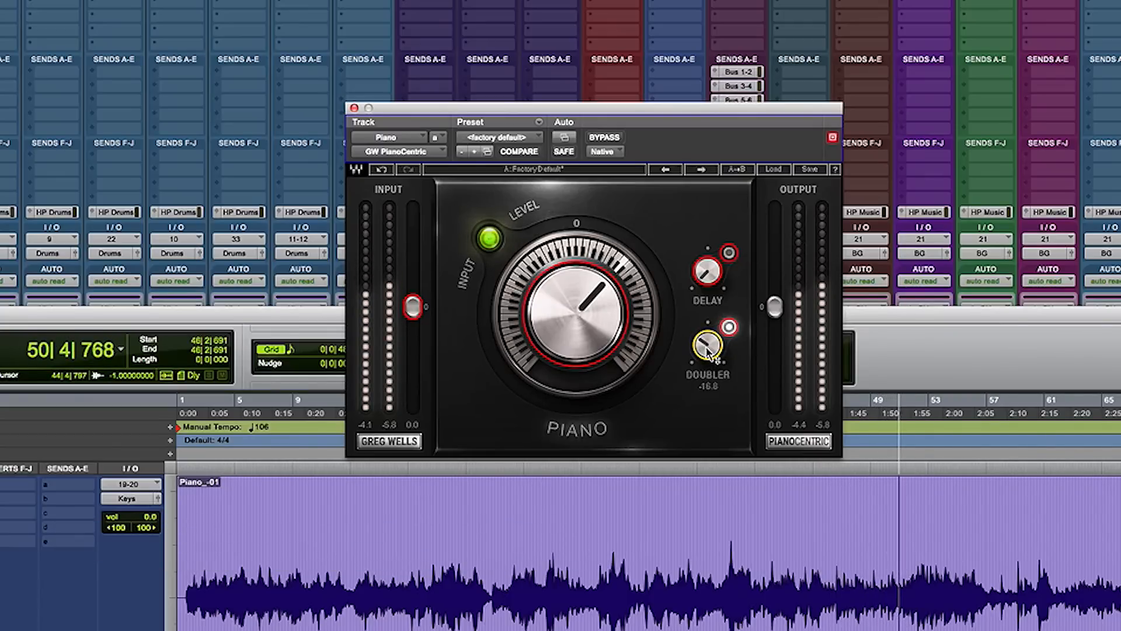
{"action": "left_click_drag", "start_coordinate": [706, 348], "coordinate": [707, 347]}
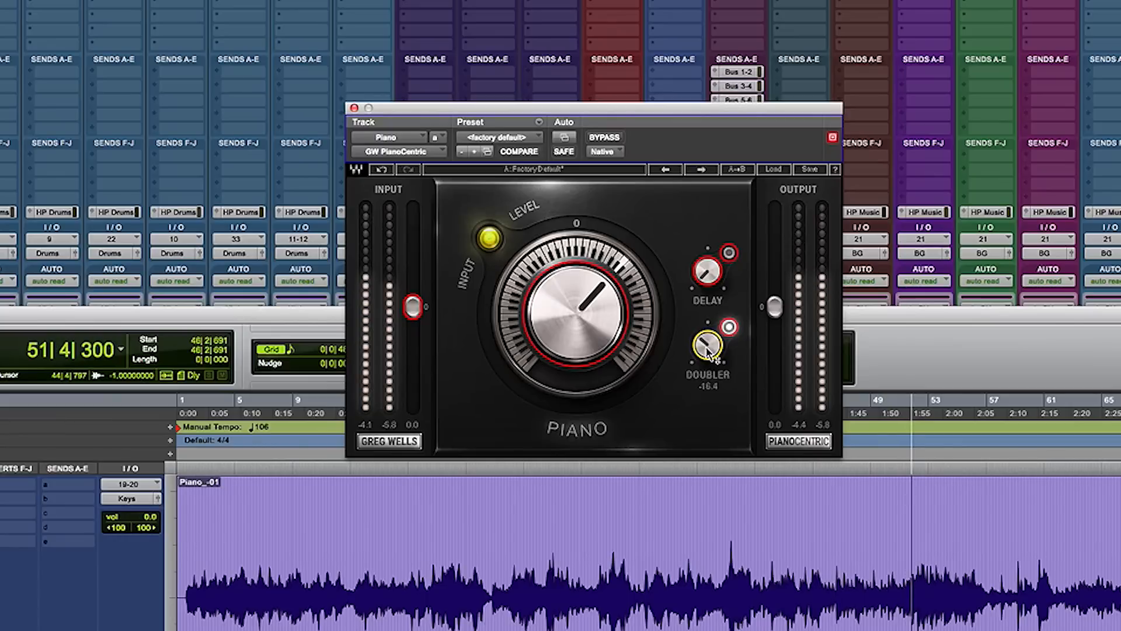
{"action": "left_click", "coordinate": [610, 139]}
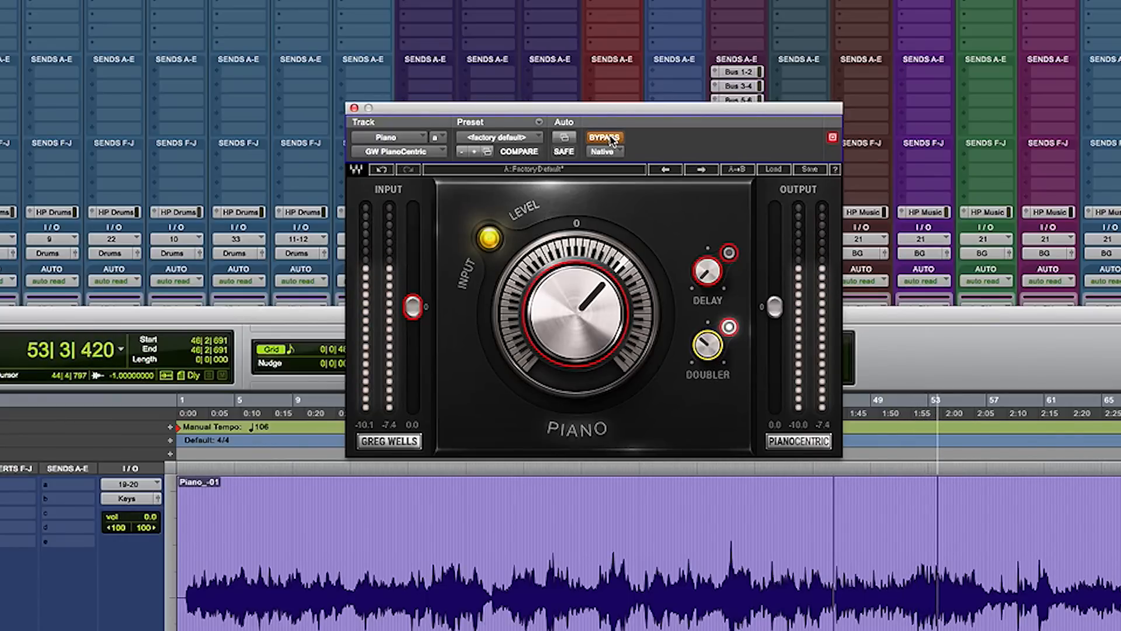
{"action": "left_click", "coordinate": [611, 139]}
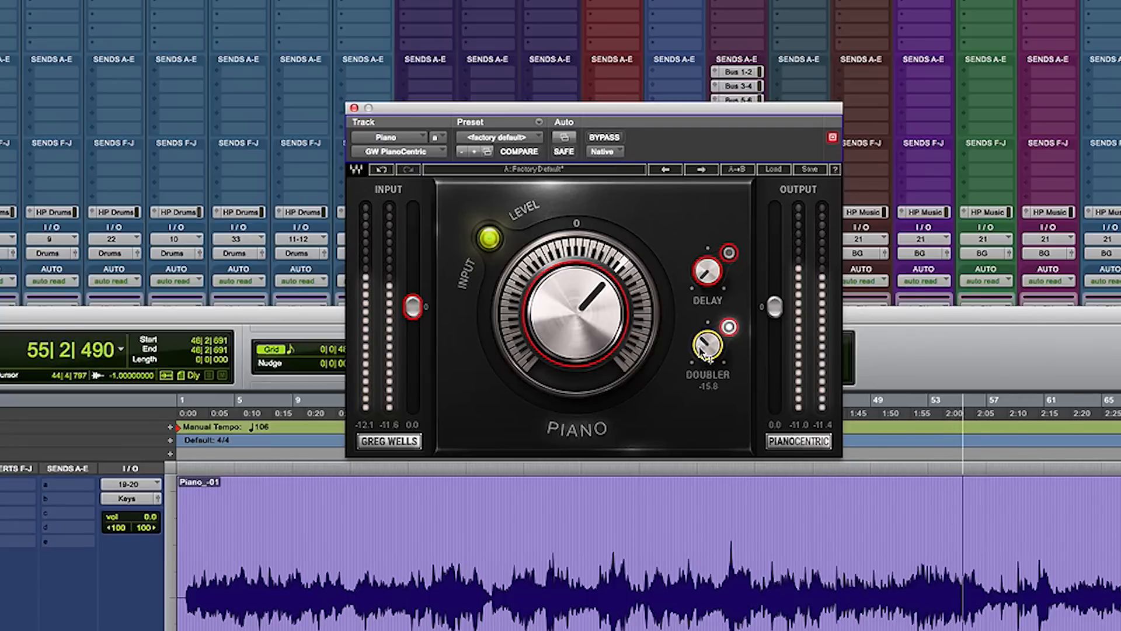
- Raise the main Piano knob to about 22 and nudge the Doubler up, checking the sound against bypass
{"action": "left_click_drag", "start_coordinate": [586, 327], "coordinate": [587, 320]}
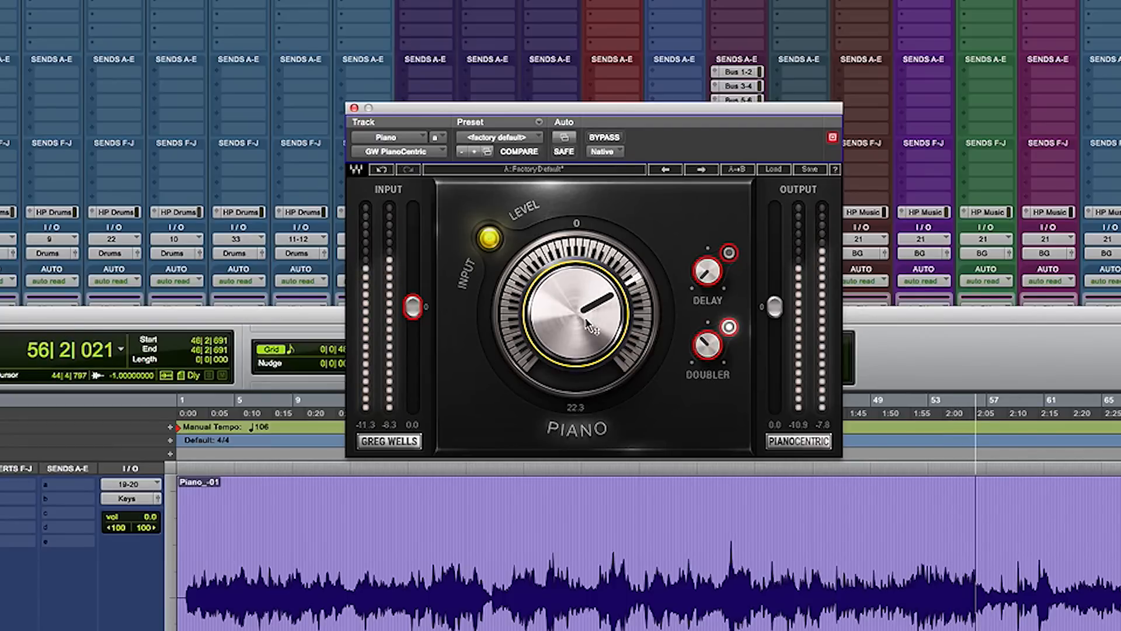
{"action": "left_click", "coordinate": [707, 346]}
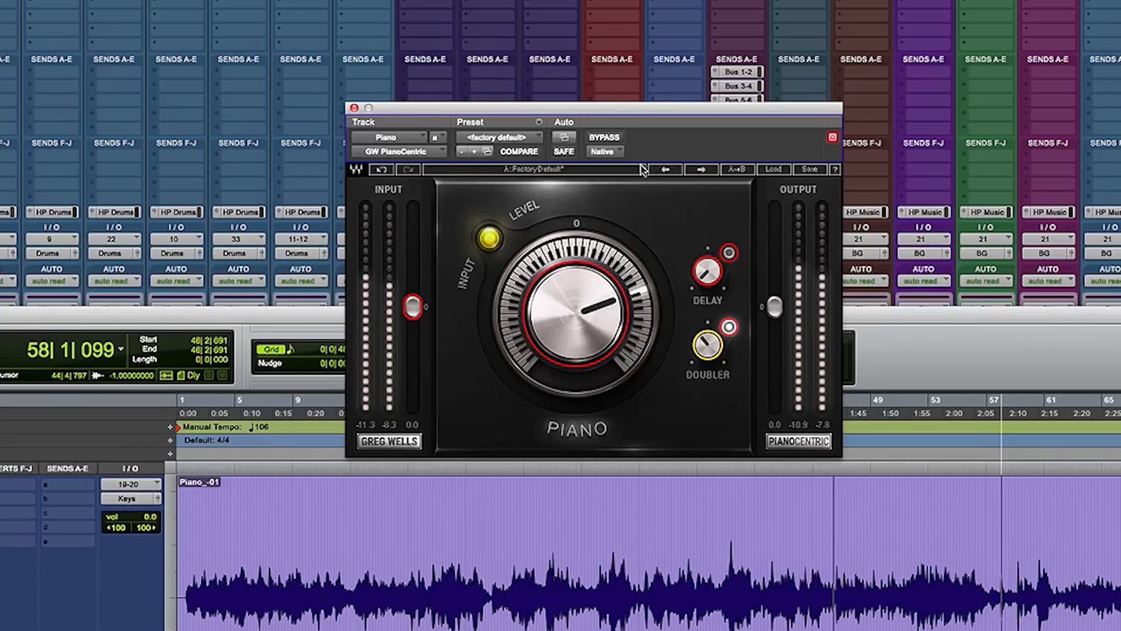
{"action": "left_click", "coordinate": [605, 138]}
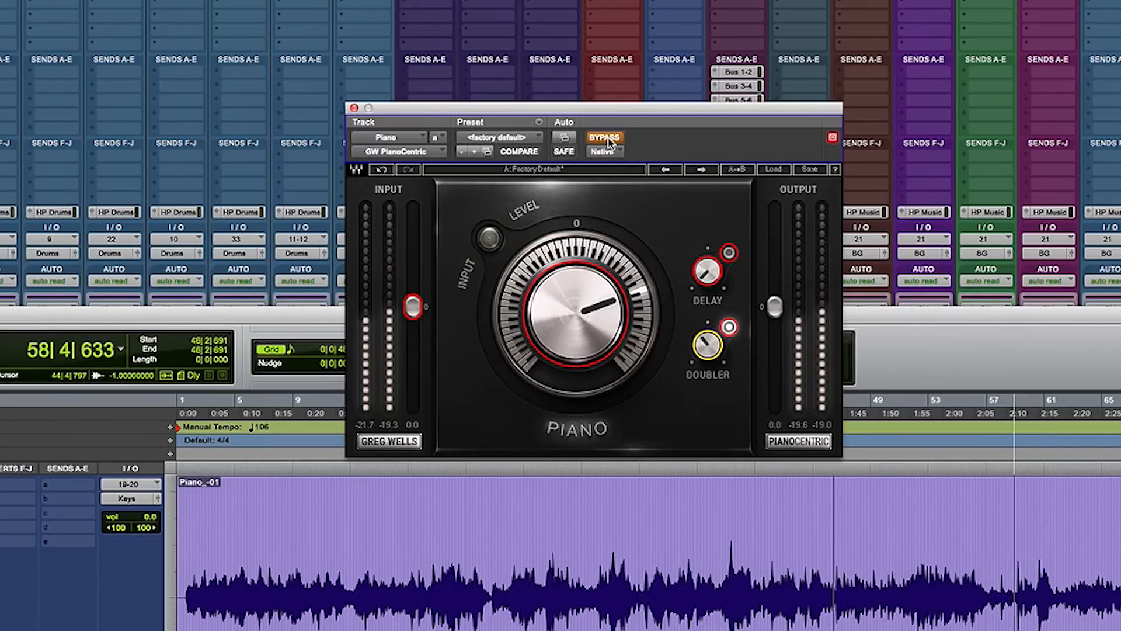
{"action": "left_click", "coordinate": [605, 138]}
{"action": "mouse_move", "coordinate": [703, 350]}
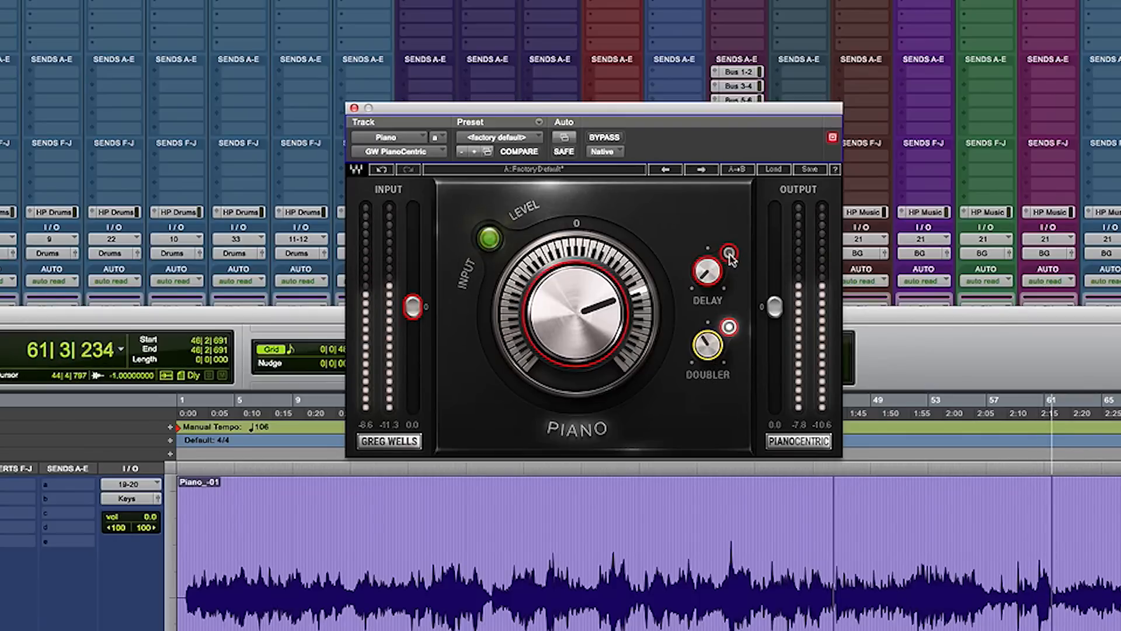
- Switch on the Delay effect and raise its level gradually to -3.2 while the piano track plays
{"action": "mouse_move", "coordinate": [708, 277]}
{"action": "scroll", "coordinate": [707, 277], "scroll_direction": "up", "scroll_amount": 7}
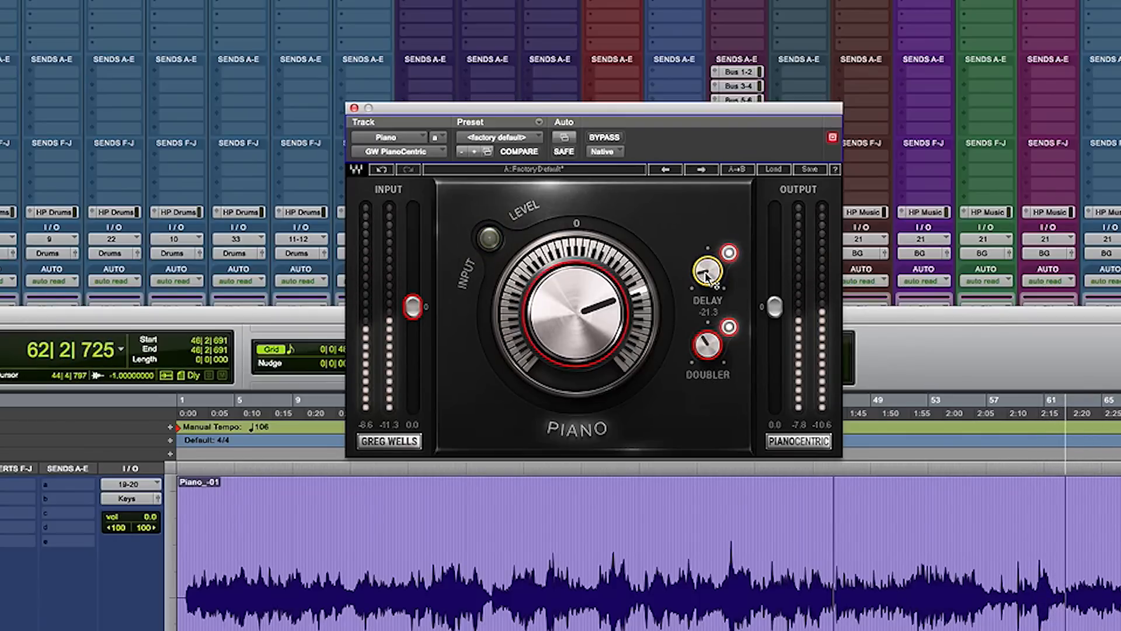
{"action": "scroll", "coordinate": [707, 277], "scroll_direction": "up", "scroll_amount": 1}
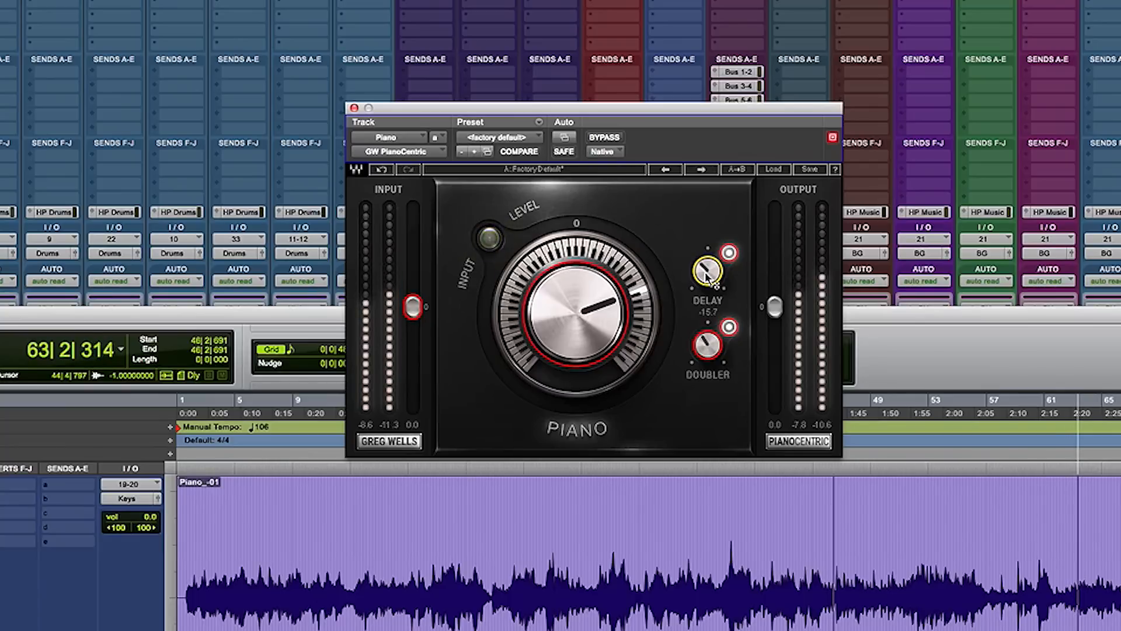
{"action": "scroll", "coordinate": [708, 278], "scroll_direction": "up", "scroll_amount": 2}
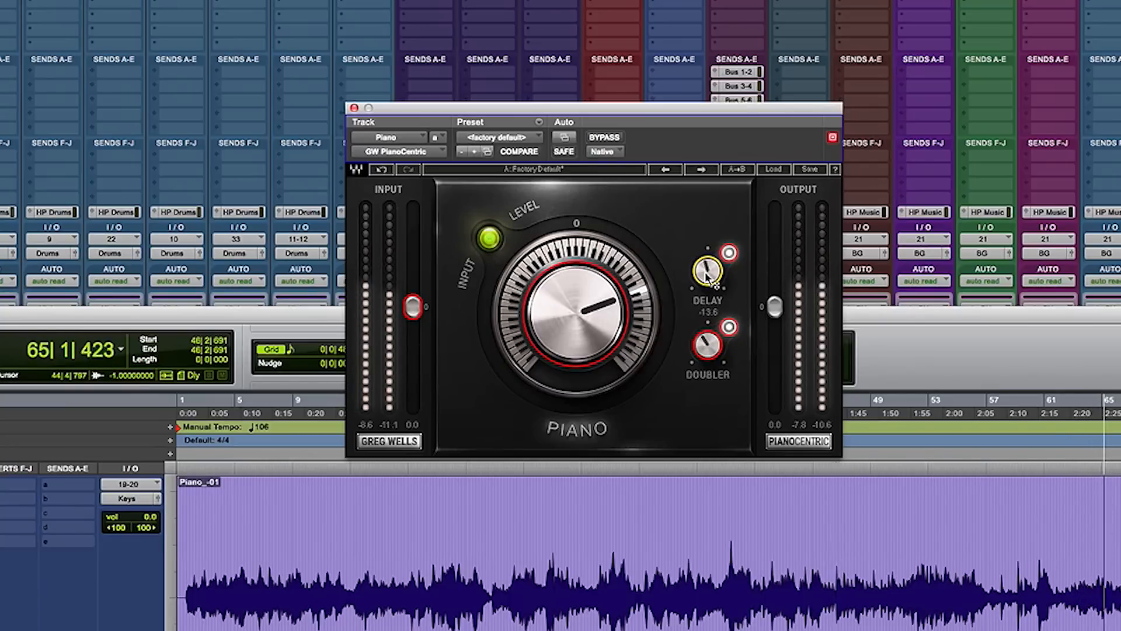
{"action": "scroll", "coordinate": [707, 277], "scroll_direction": "up", "scroll_amount": 3}
{"action": "scroll", "coordinate": [708, 278], "scroll_direction": "up", "scroll_amount": 3}
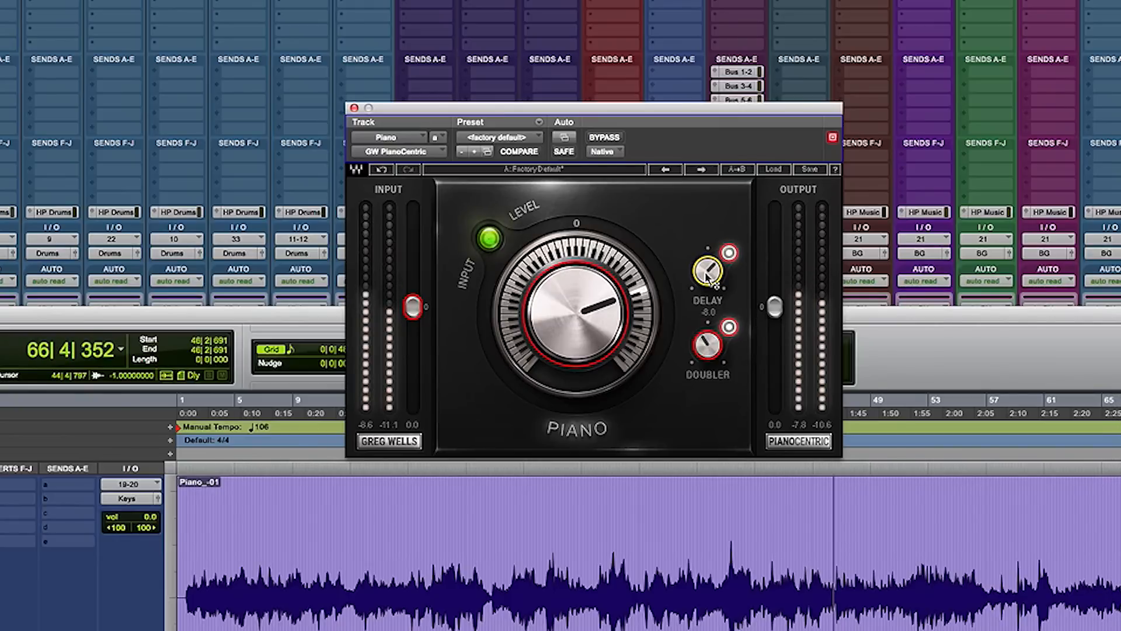
{"action": "scroll", "coordinate": [708, 277], "scroll_direction": "up", "scroll_amount": 2}
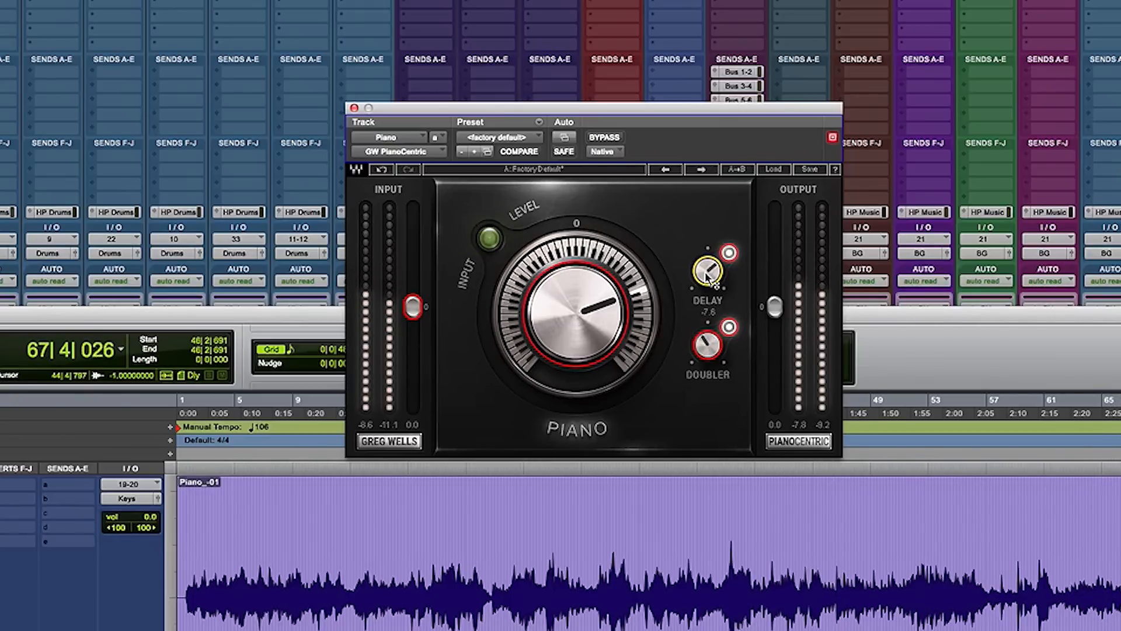
{"action": "scroll", "coordinate": [708, 278], "scroll_direction": "up", "scroll_amount": 1}
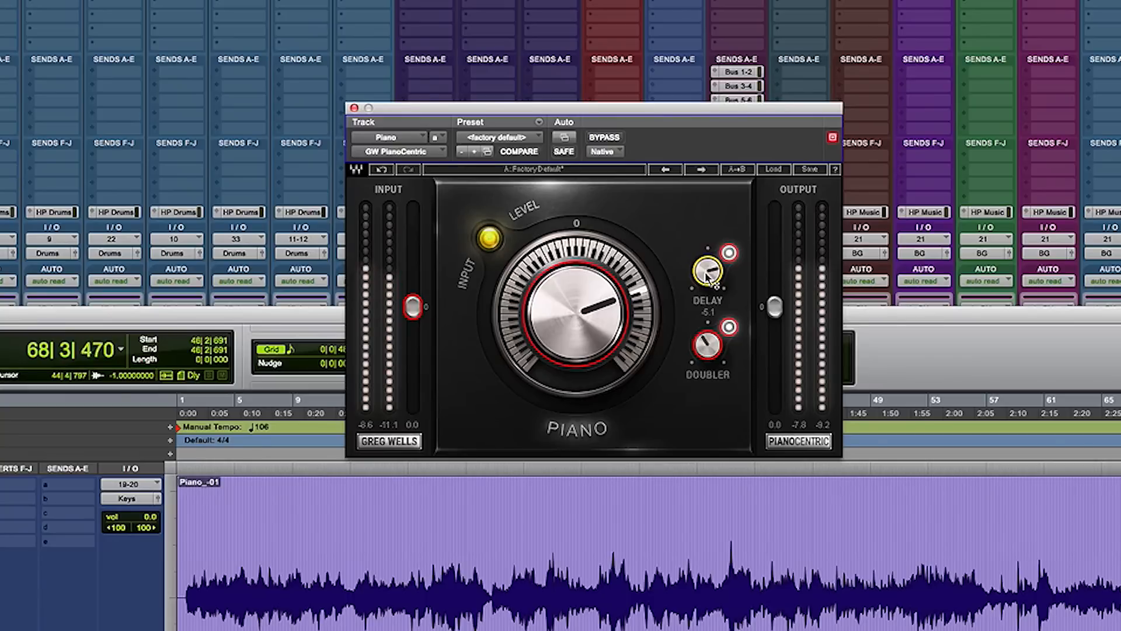
{"action": "scroll", "coordinate": [708, 277], "scroll_direction": "up", "scroll_amount": 1}
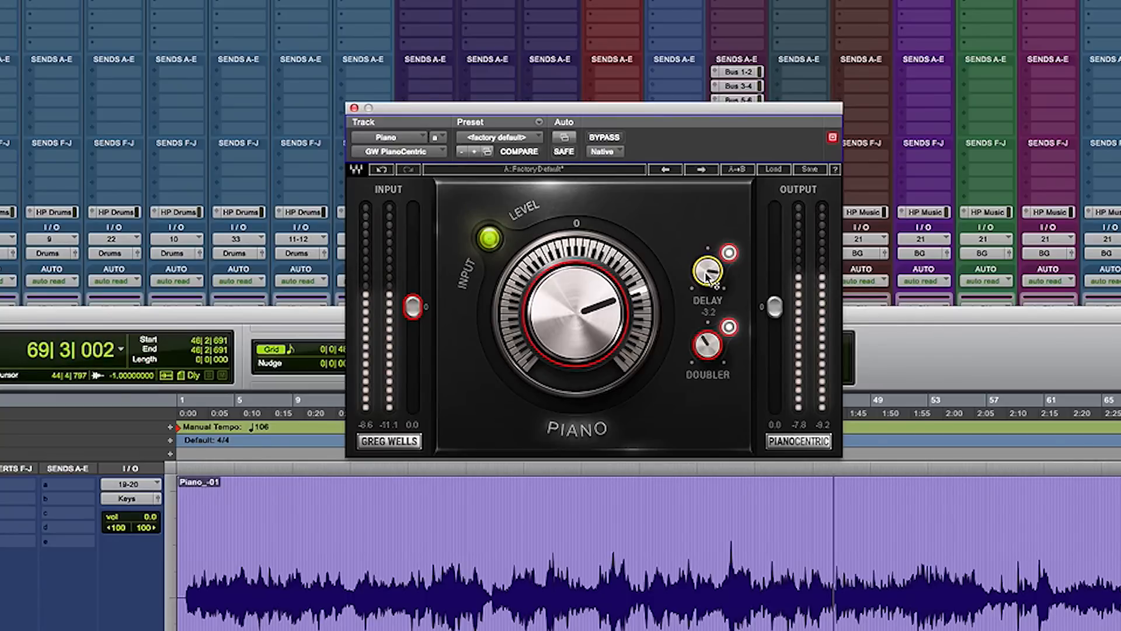
- Stop playback, switch off the Delay and Doubler effects, and reset the main Piano knob to 0.0
{"action": "key", "text": "space"}
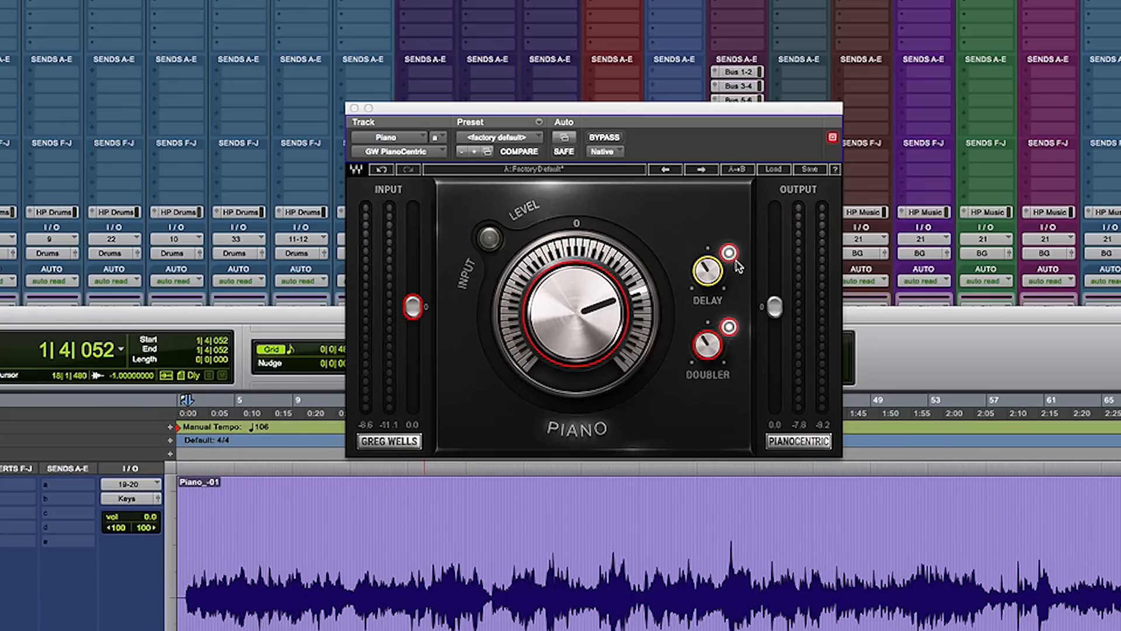
{"action": "left_click", "coordinate": [730, 254]}
{"action": "left_click", "coordinate": [596, 316], "text": "alt"}
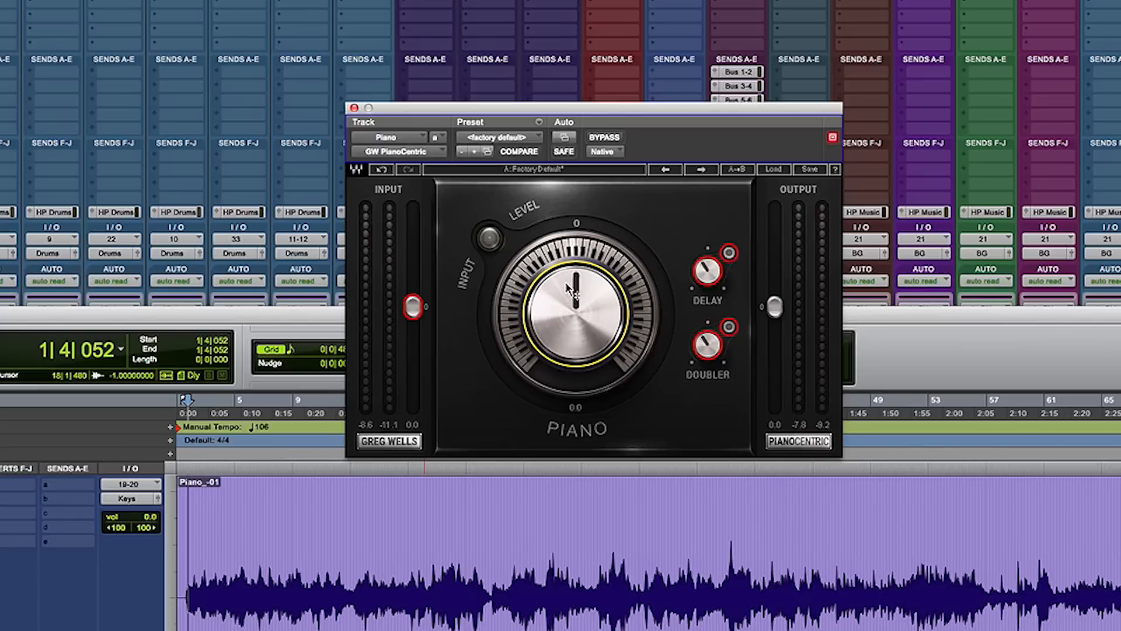
- Sweep the main Piano knob down to -35.5 and back to about zero
{"action": "scroll", "coordinate": [573, 295], "scroll_direction": "down", "scroll_amount": 5}
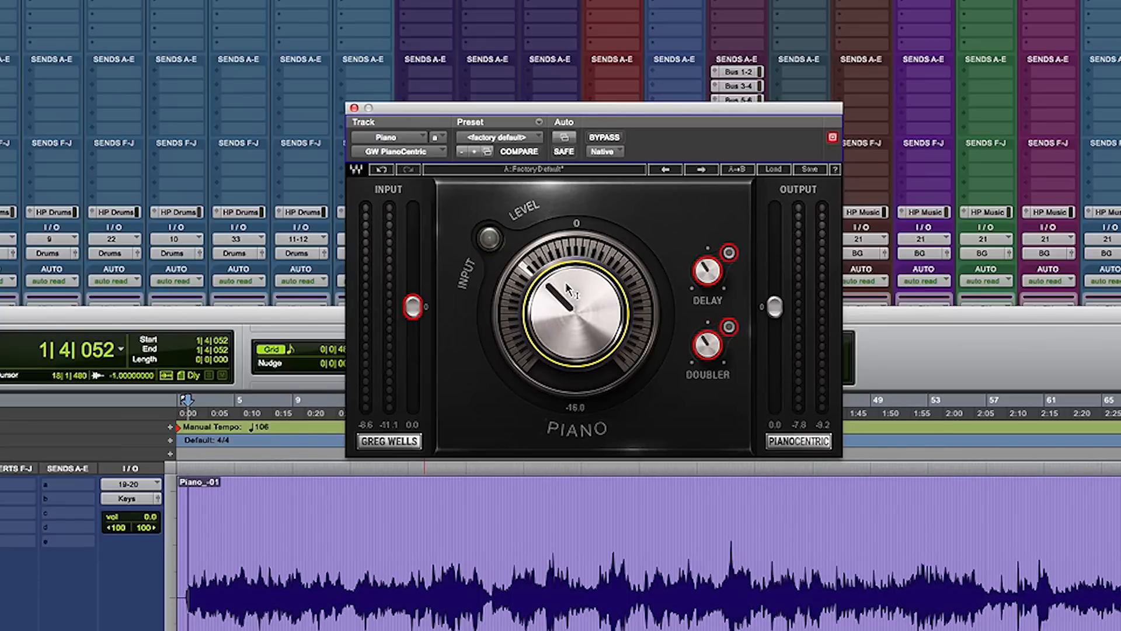
{"action": "scroll", "coordinate": [569, 290], "scroll_direction": "down", "scroll_amount": 10}
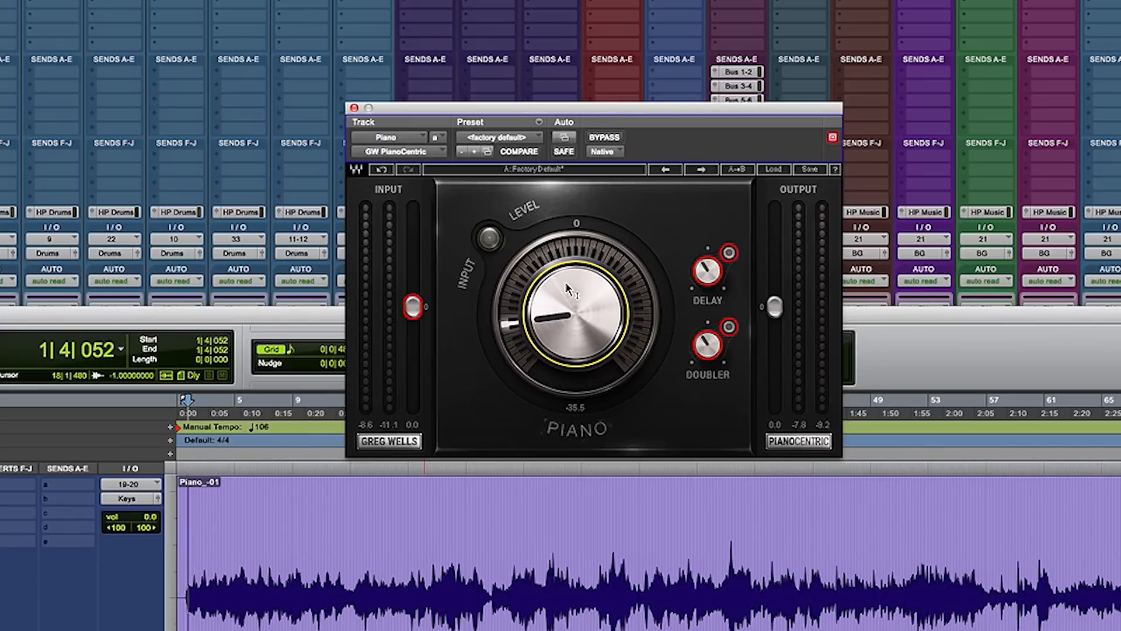
{"action": "scroll", "coordinate": [570, 290], "scroll_direction": "up", "scroll_amount": 12}
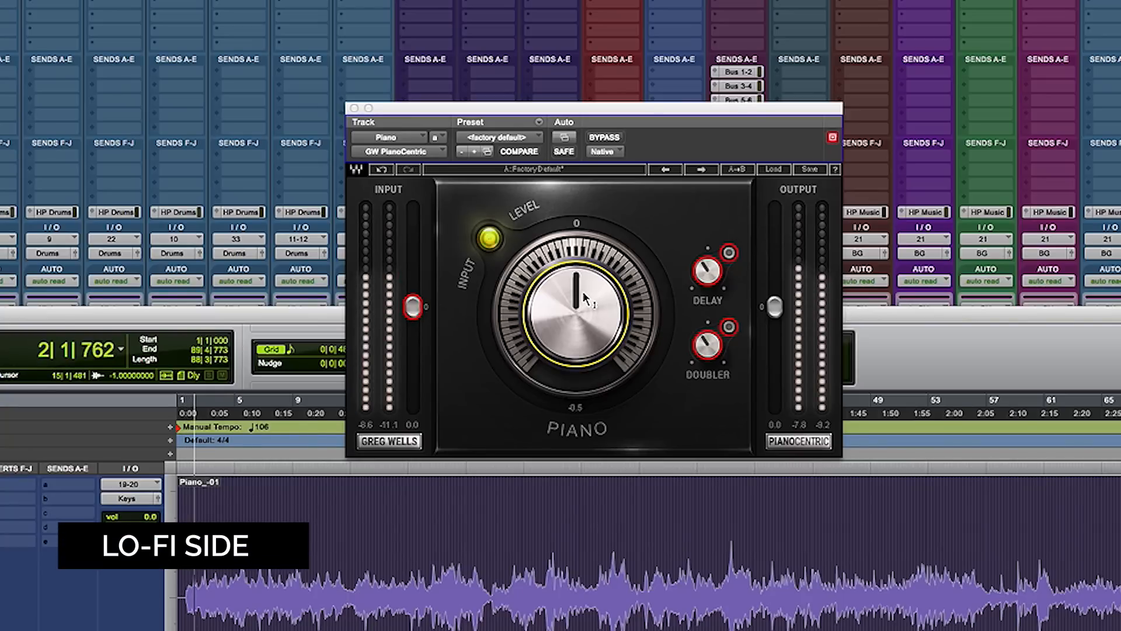
- While the piano track plays, gradually lower the main Piano knob into the lo-fi range, to about -40.7
{"action": "left_click_drag", "start_coordinate": [583, 293], "coordinate": [583, 297]}
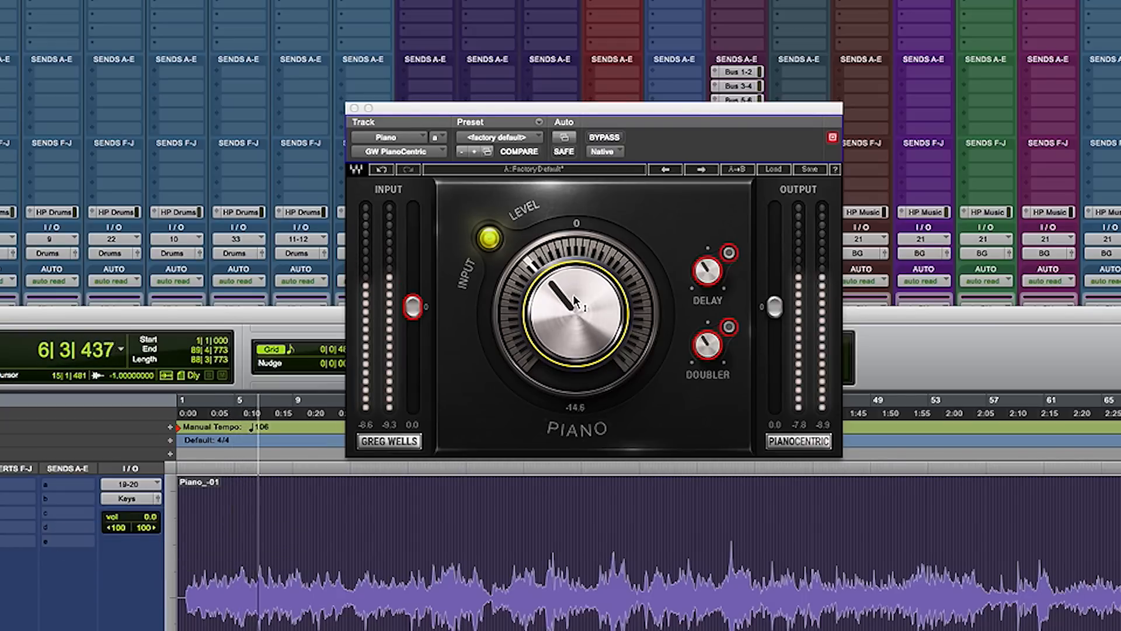
{"action": "scroll", "coordinate": [559, 307], "scroll_direction": "down", "scroll_amount": 2}
{"action": "scroll", "coordinate": [558, 307], "scroll_direction": "down", "scroll_amount": 1}
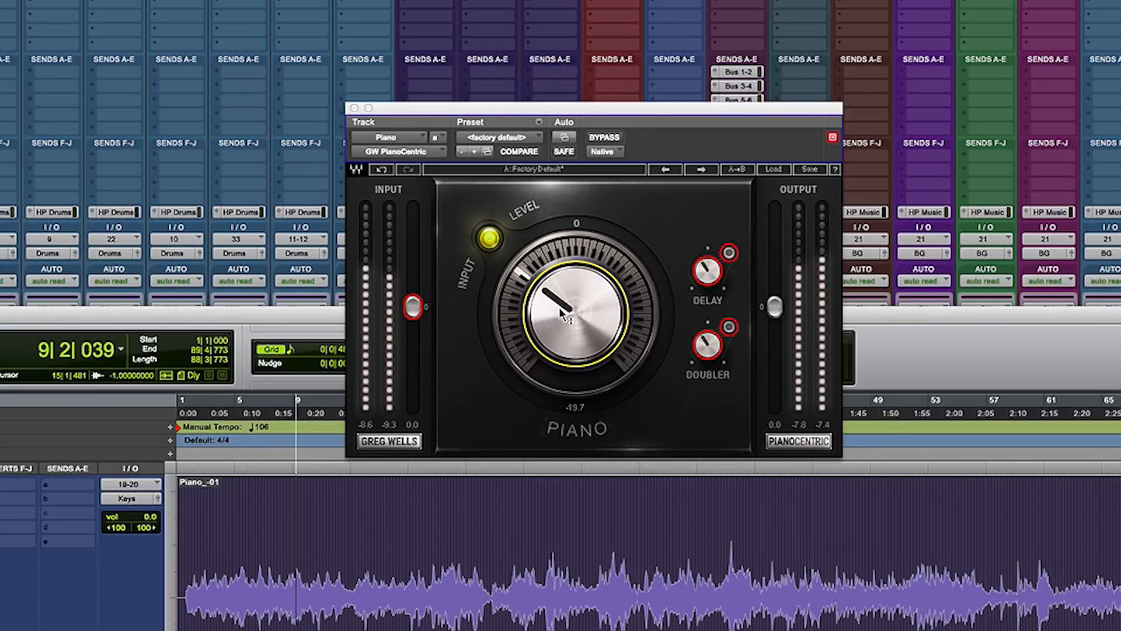
{"action": "scroll", "coordinate": [559, 307], "scroll_direction": "down", "scroll_amount": 1}
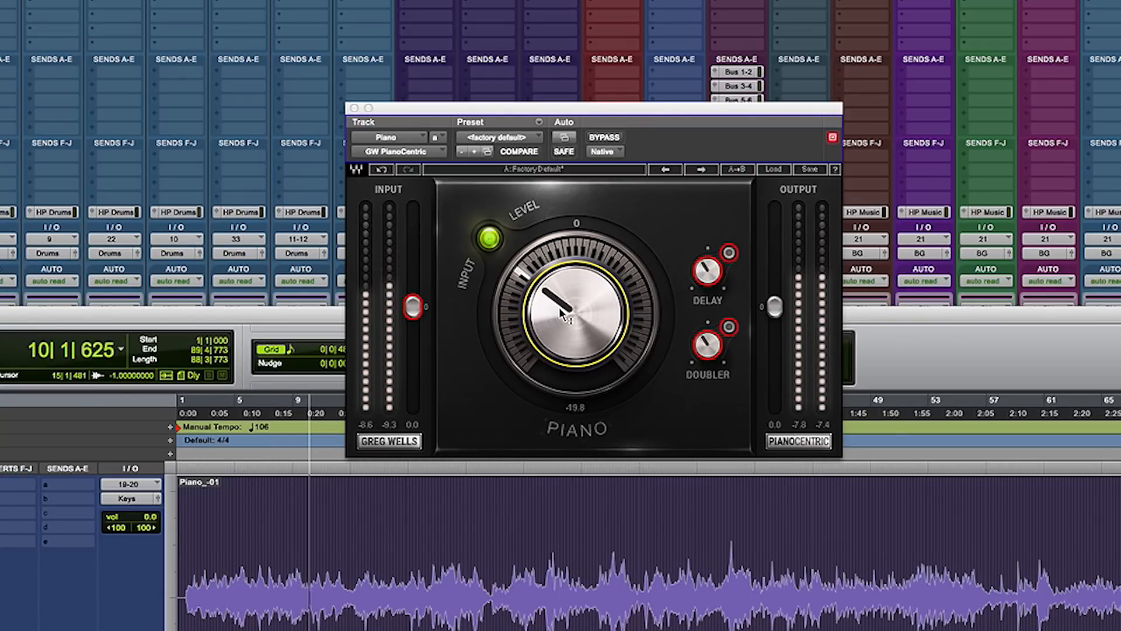
{"action": "scroll", "coordinate": [559, 307], "scroll_direction": "down", "scroll_amount": 1}
{"action": "scroll", "coordinate": [559, 307], "scroll_direction": "down", "scroll_amount": 2}
{"action": "scroll", "coordinate": [562, 313], "scroll_direction": "down", "scroll_amount": 1}
{"action": "scroll", "coordinate": [562, 313], "scroll_direction": "down", "scroll_amount": 1}
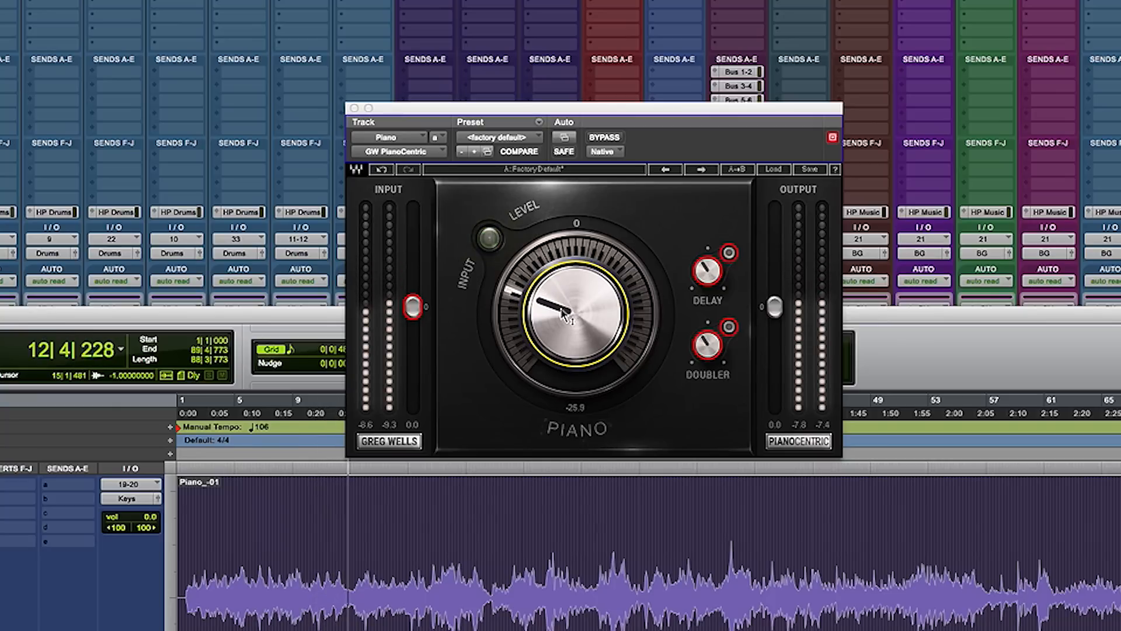
{"action": "scroll", "coordinate": [561, 314], "scroll_direction": "down", "scroll_amount": 1}
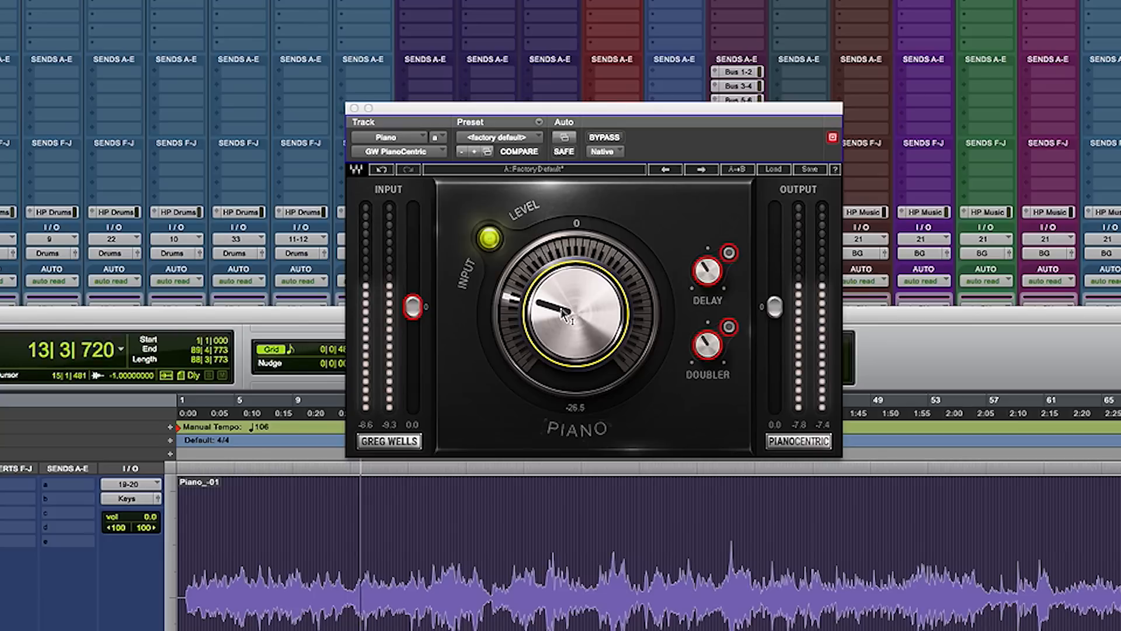
{"action": "scroll", "coordinate": [561, 313], "scroll_direction": "down", "scroll_amount": 1}
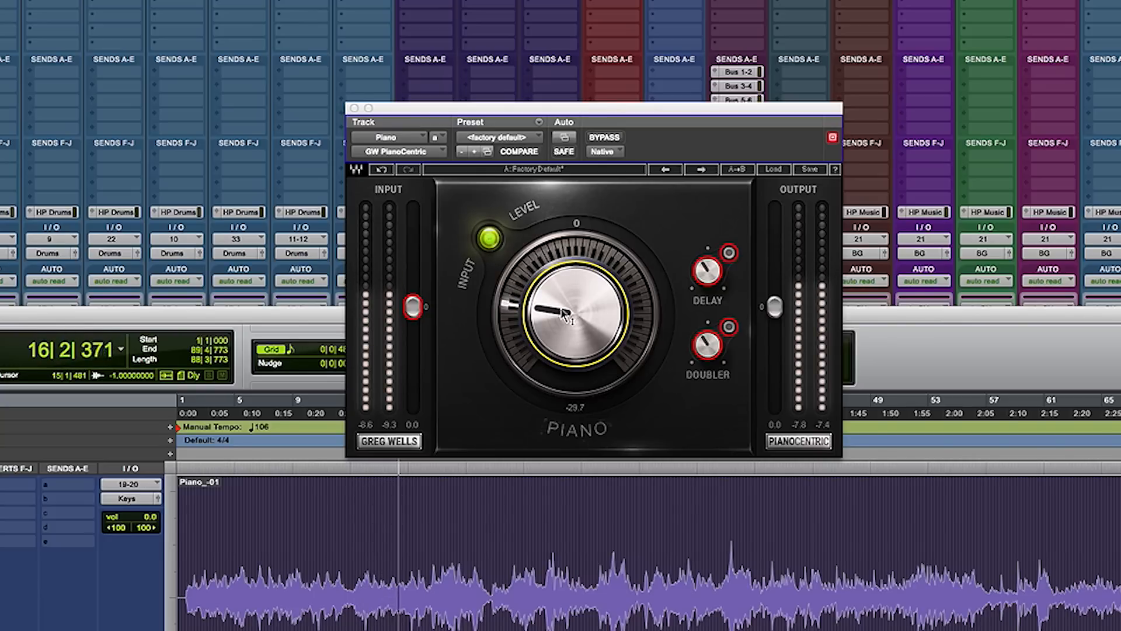
{"action": "scroll", "coordinate": [564, 314], "scroll_direction": "down", "scroll_amount": 2}
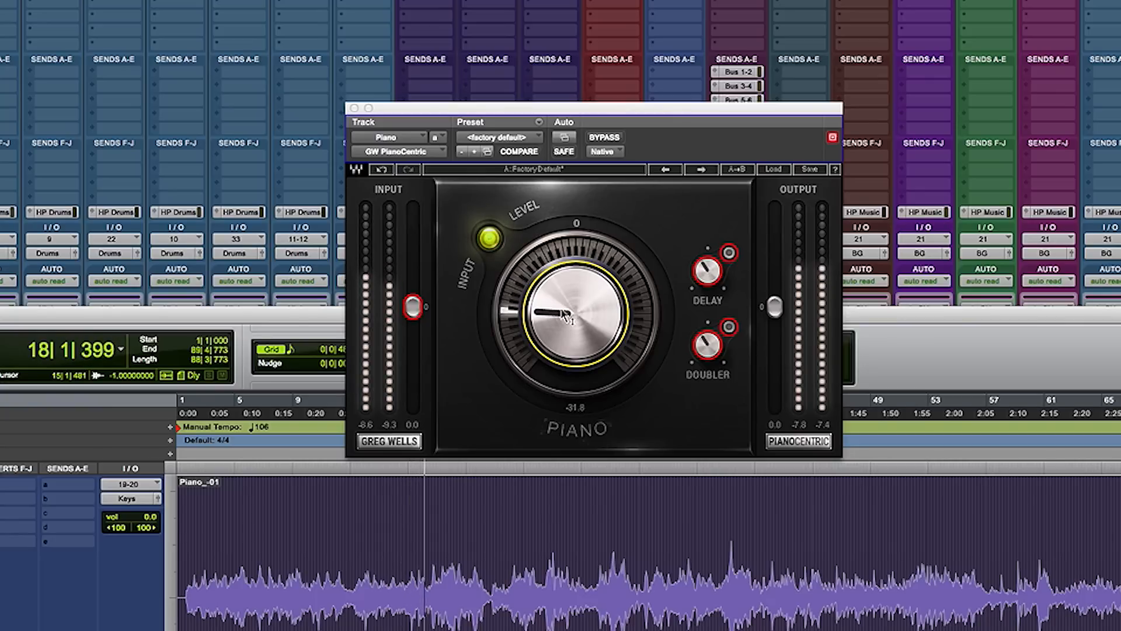
{"action": "scroll", "coordinate": [564, 314], "scroll_direction": "down", "scroll_amount": 2}
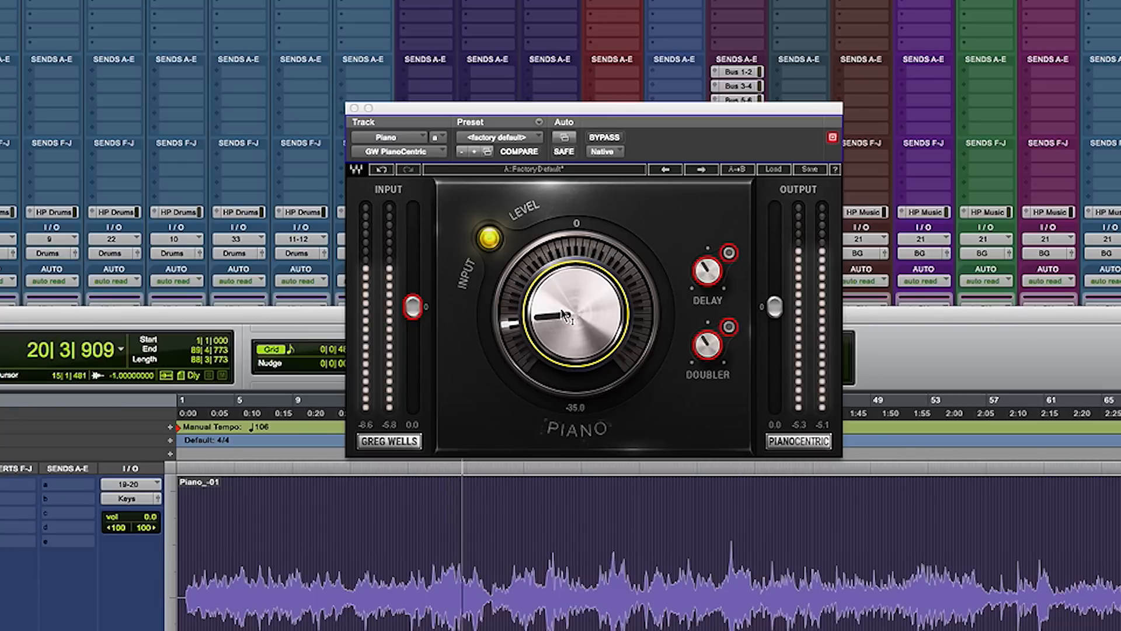
{"action": "scroll", "coordinate": [564, 315], "scroll_direction": "down", "scroll_amount": 1}
{"action": "scroll", "coordinate": [564, 314], "scroll_direction": "down", "scroll_amount": 1}
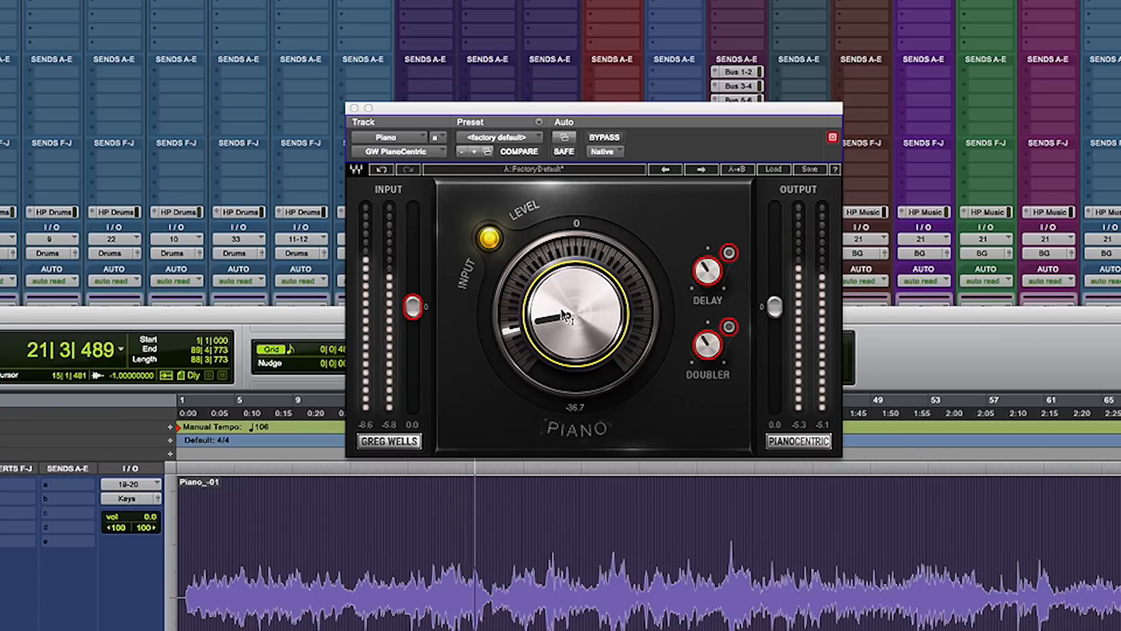
{"action": "scroll", "coordinate": [564, 315], "scroll_direction": "down", "scroll_amount": 1}
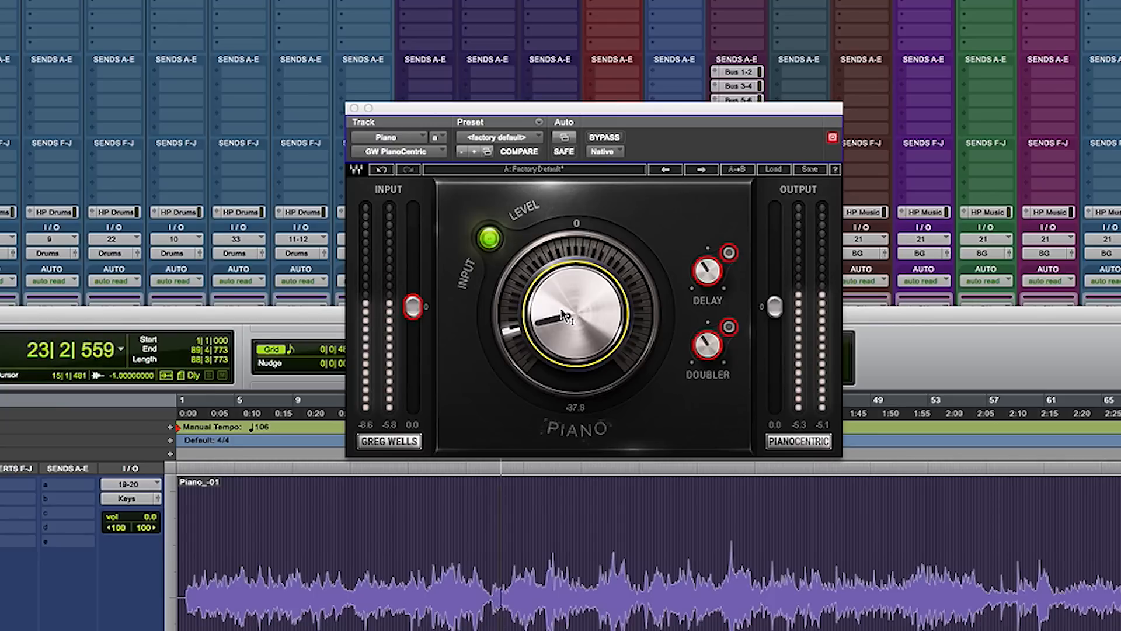
{"action": "scroll", "coordinate": [564, 315], "scroll_direction": "down", "scroll_amount": 1}
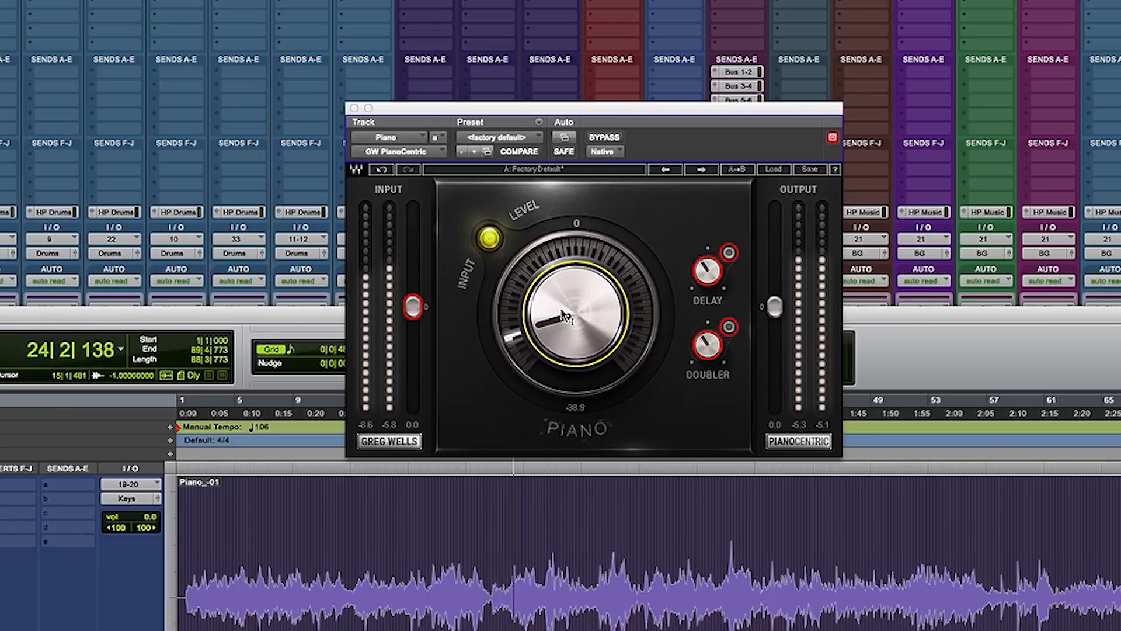
{"action": "scroll", "coordinate": [564, 315], "scroll_direction": "down", "scroll_amount": 1}
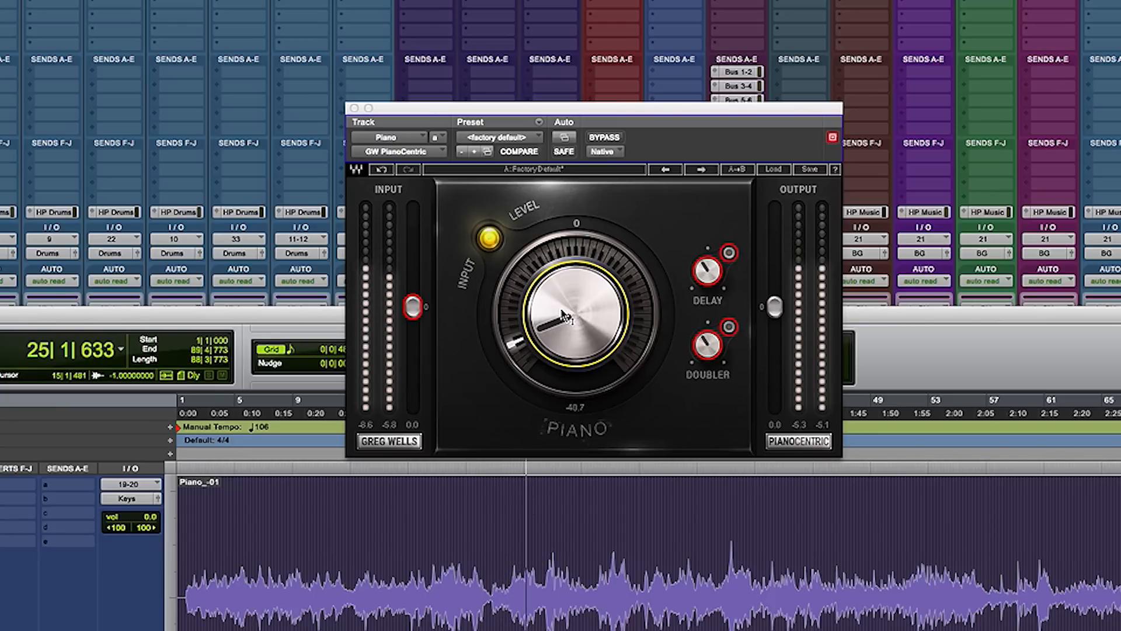
- Play the piano track again from the start and compare the full lo-fi setting with the plug-in bypassed
{"action": "key", "text": "Return"}
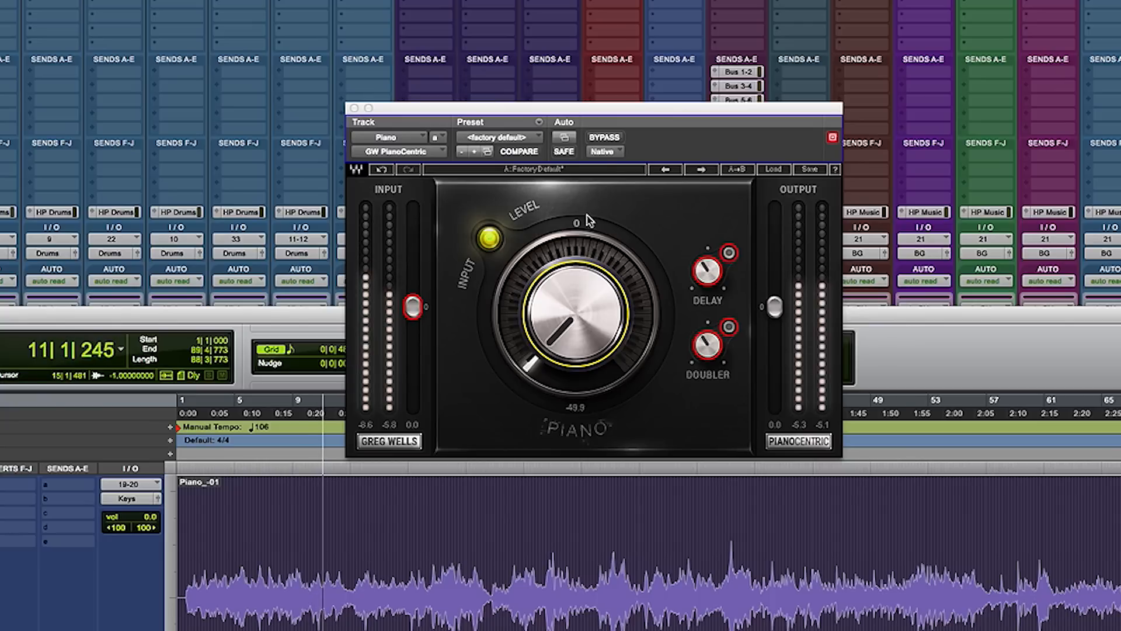
{"action": "left_click", "coordinate": [610, 140]}
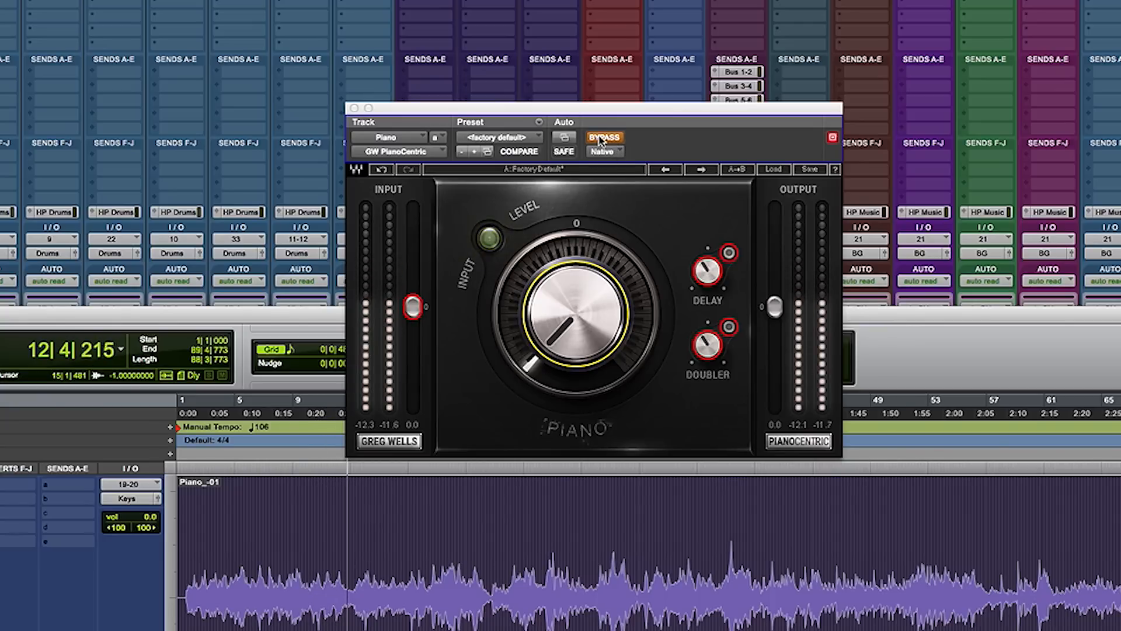
{"action": "left_click", "coordinate": [601, 138]}
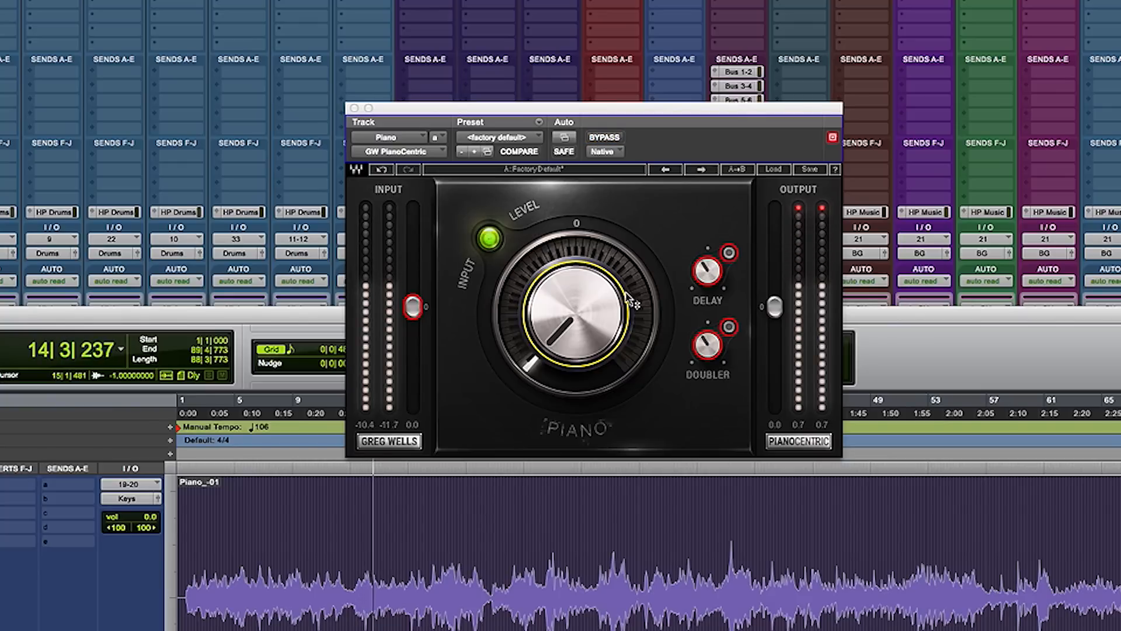
- Gradually raise the main Piano knob from the lo-fi extreme back to about -1 during playback
{"action": "scroll", "coordinate": [579, 326], "scroll_direction": "up", "scroll_amount": 2}
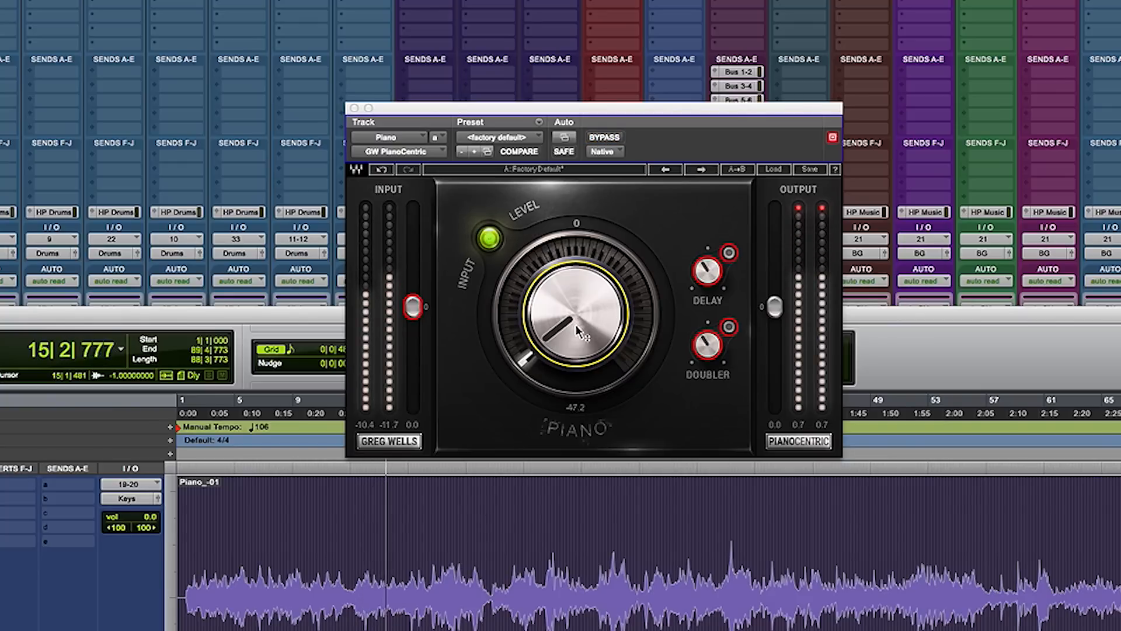
{"action": "scroll", "coordinate": [578, 330], "scroll_direction": "up", "scroll_amount": 4}
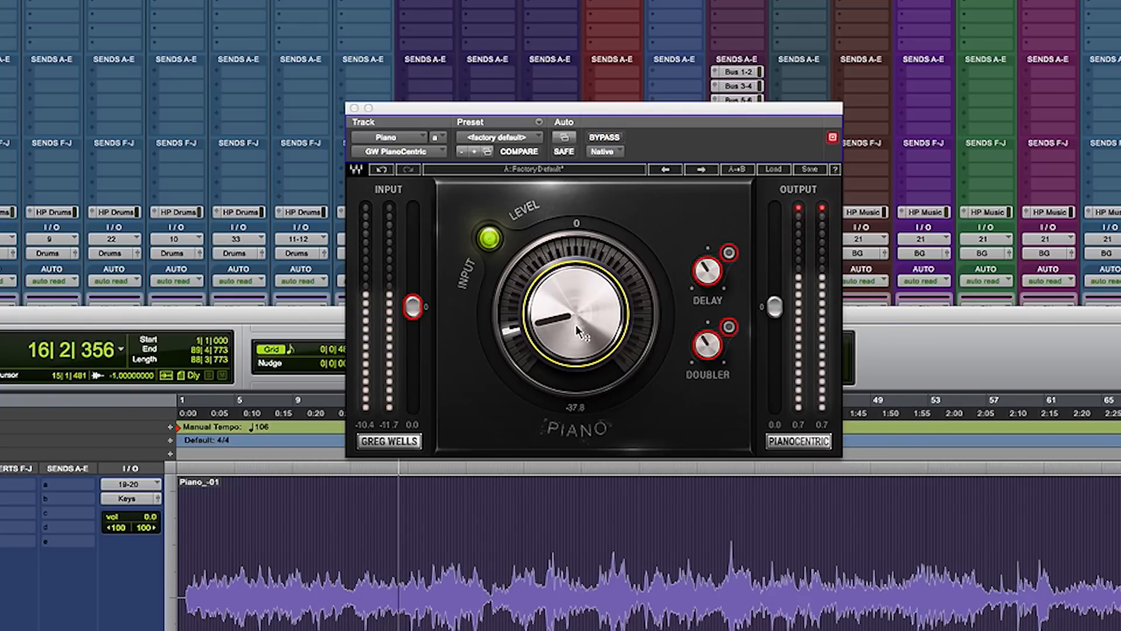
{"action": "scroll", "coordinate": [578, 332], "scroll_direction": "up", "scroll_amount": 5}
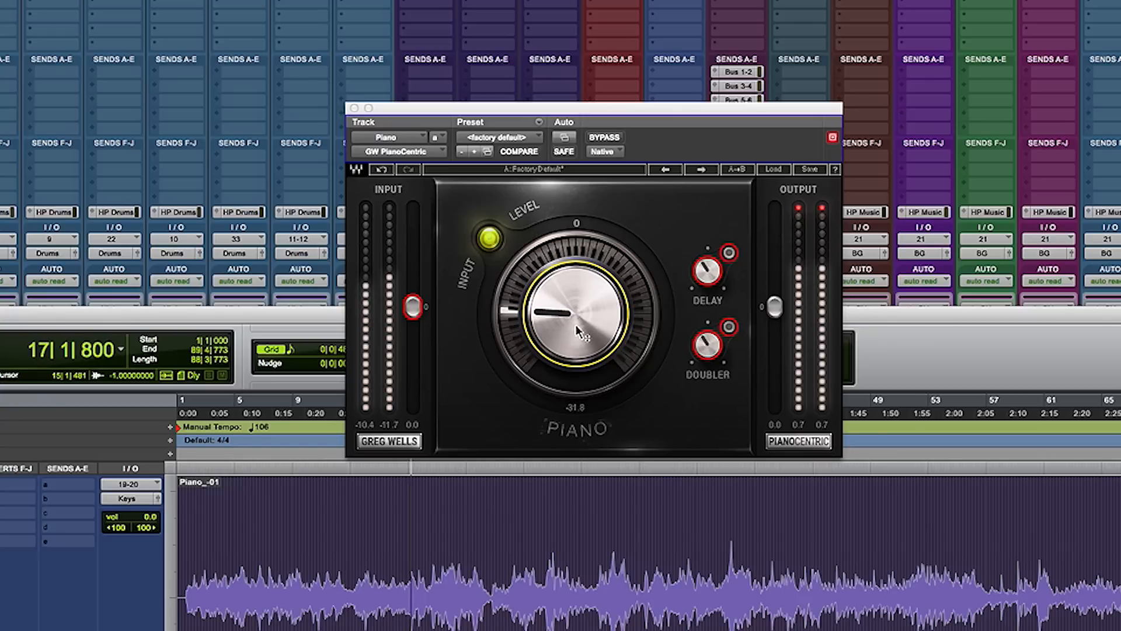
{"action": "scroll", "coordinate": [578, 332], "scroll_direction": "up", "scroll_amount": 6}
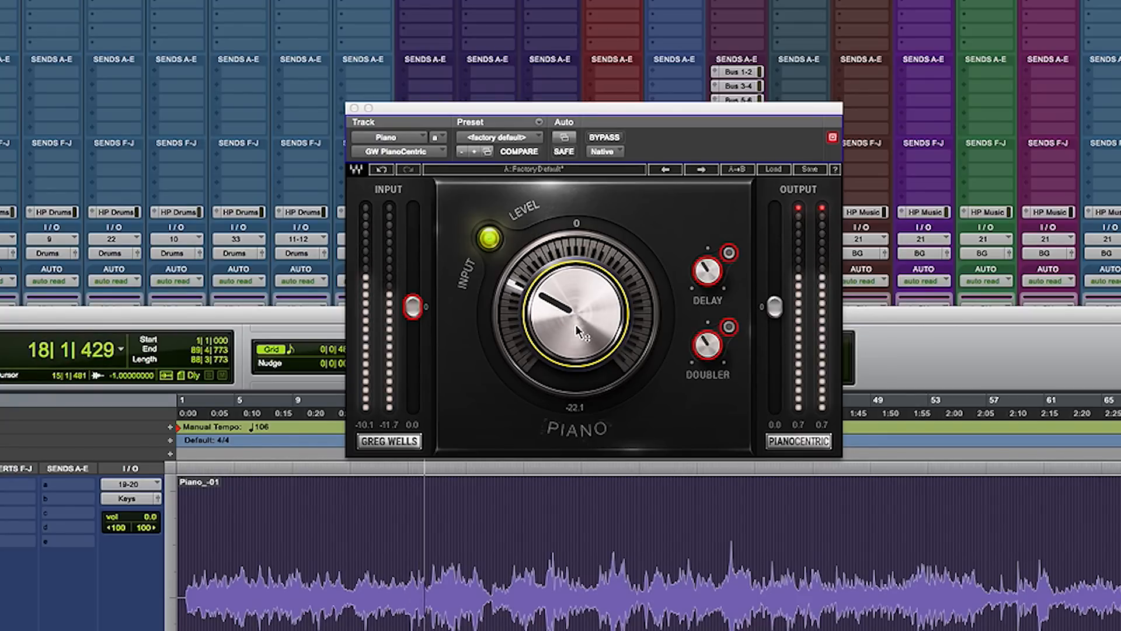
{"action": "scroll", "coordinate": [578, 332], "scroll_direction": "up", "scroll_amount": 4}
{"action": "scroll", "coordinate": [578, 332], "scroll_direction": "up", "scroll_amount": 3}
{"action": "scroll", "coordinate": [578, 332], "scroll_direction": "up", "scroll_amount": 4}
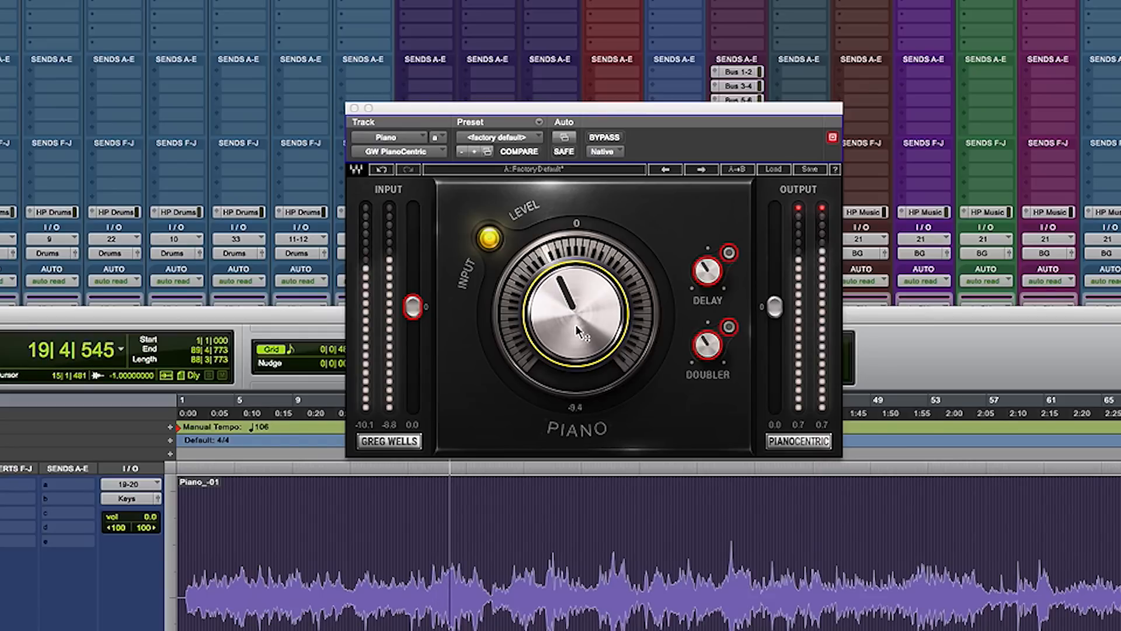
{"action": "scroll", "coordinate": [578, 332], "scroll_direction": "up", "scroll_amount": 4}
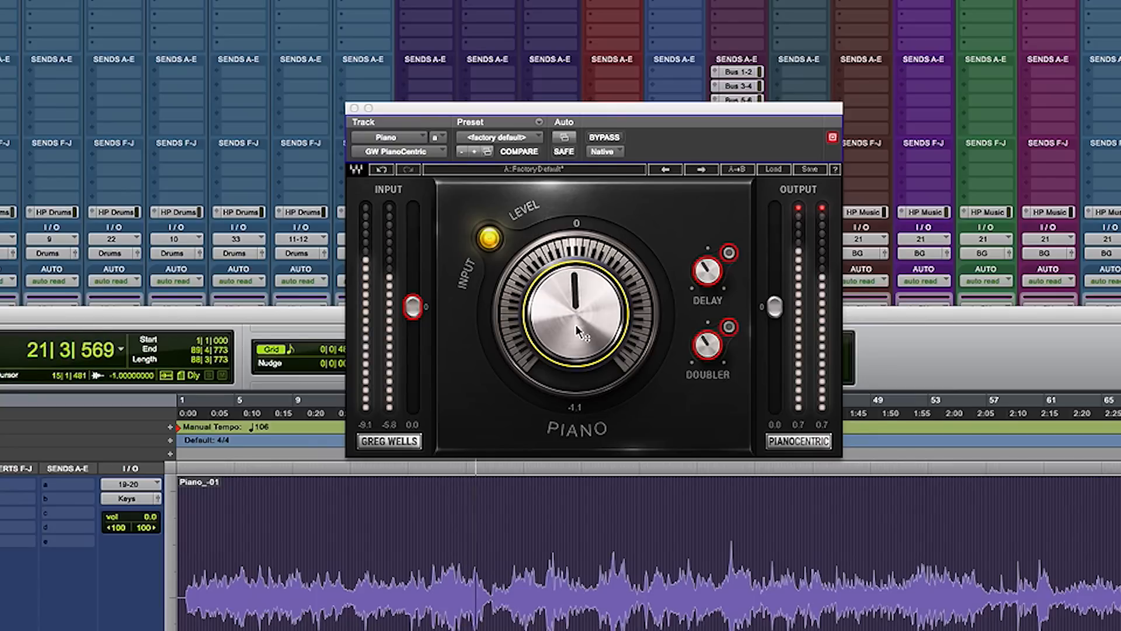
{"action": "scroll", "coordinate": [578, 332], "scroll_direction": "up", "scroll_amount": 2}
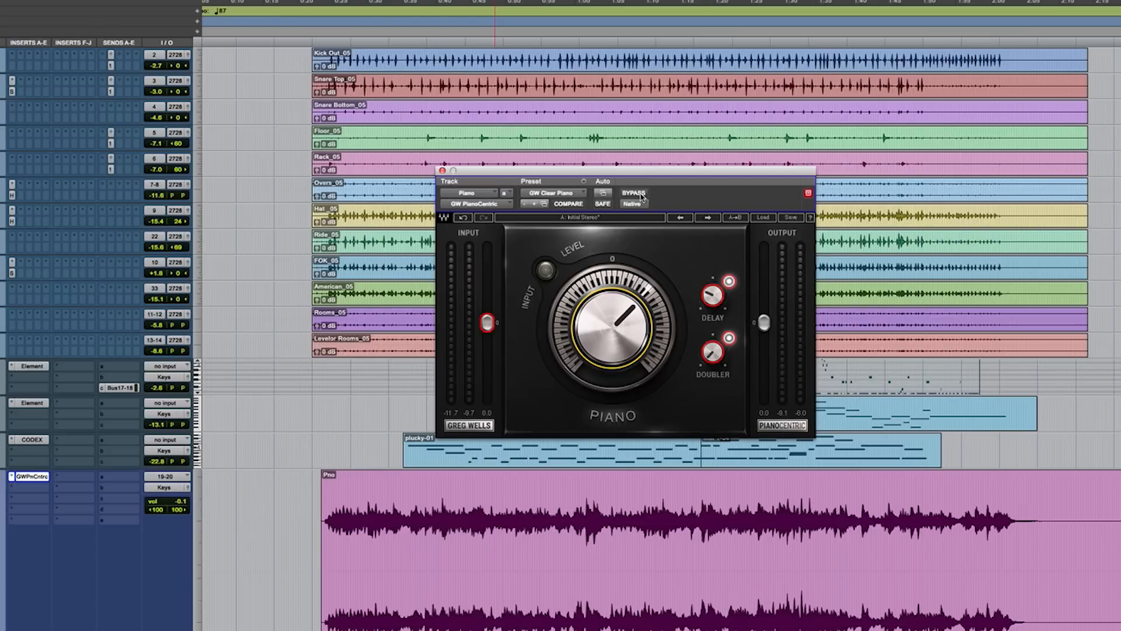
- Play the Pno clip from its start with the plug-in bypassed, turning Delay fully down and setting the Piano knob to 4.9
{"action": "left_click", "coordinate": [317, 492]}
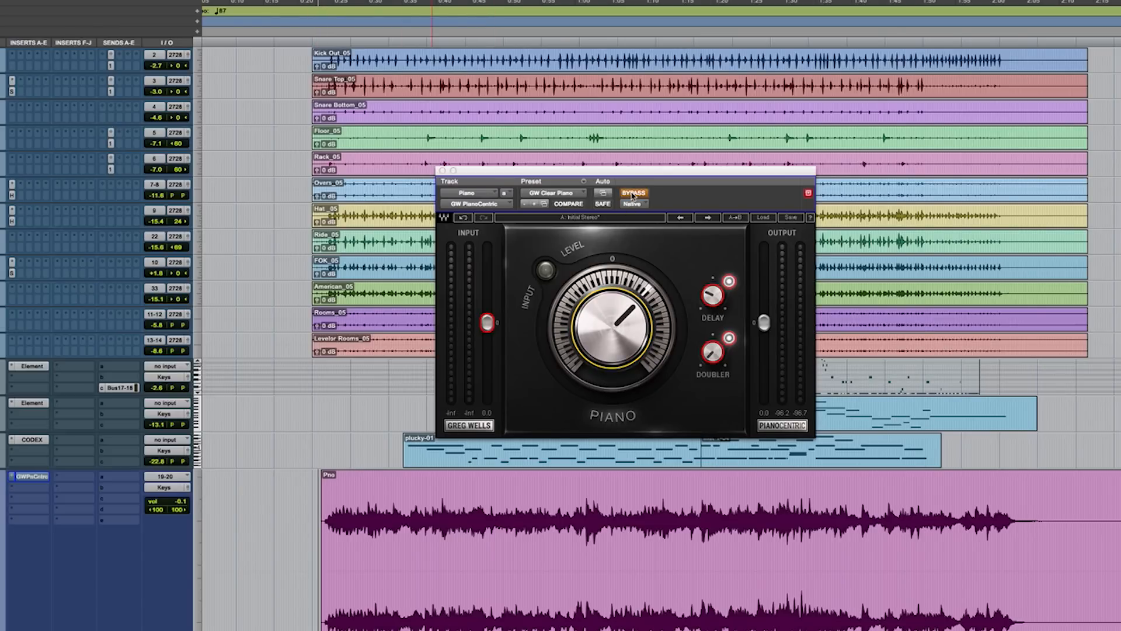
{"action": "key", "text": "space"}
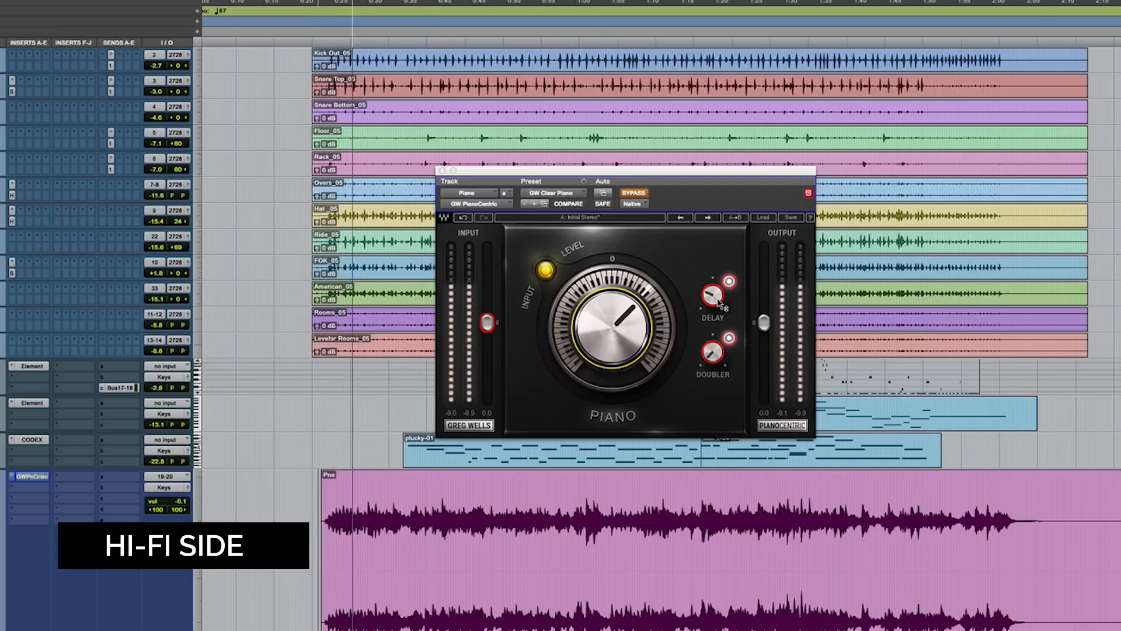
{"action": "left_click", "coordinate": [711, 319]}
{"action": "mouse_move", "coordinate": [612, 328]}
{"action": "left_mouse_down"}
{"action": "mouse_move", "coordinate": [611, 358]}
{"action": "mouse_move", "coordinate": [612, 345]}
{"action": "left_mouse_up"}
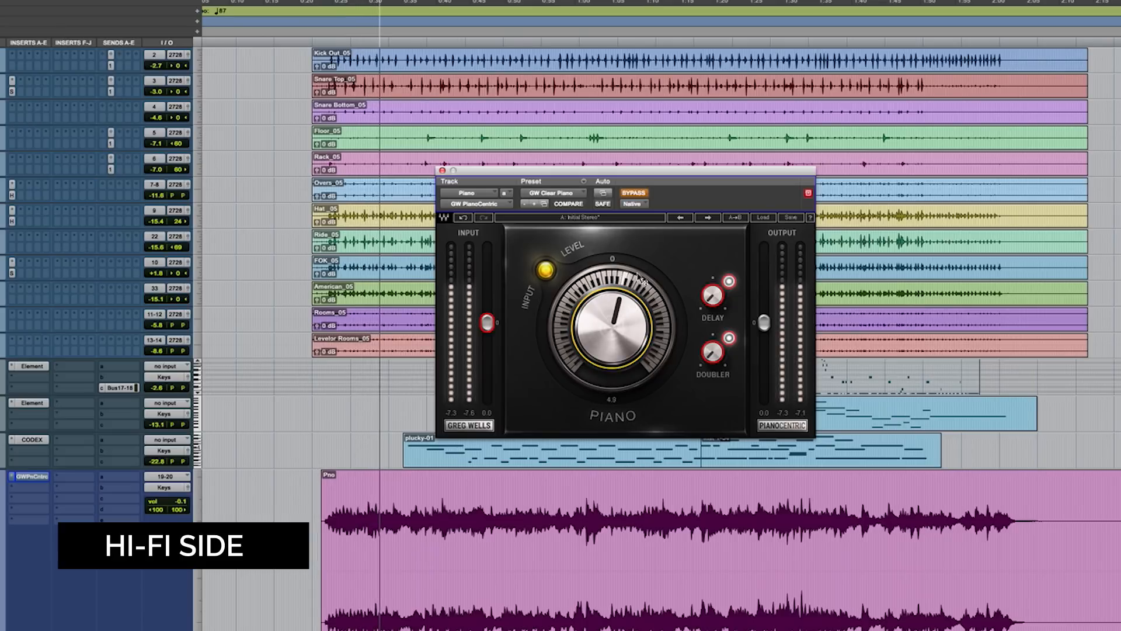
- Take the plug-in out of bypass, raise the main Piano knob to 23.1, and compare the sound against bypass
{"action": "left_click", "coordinate": [640, 196]}
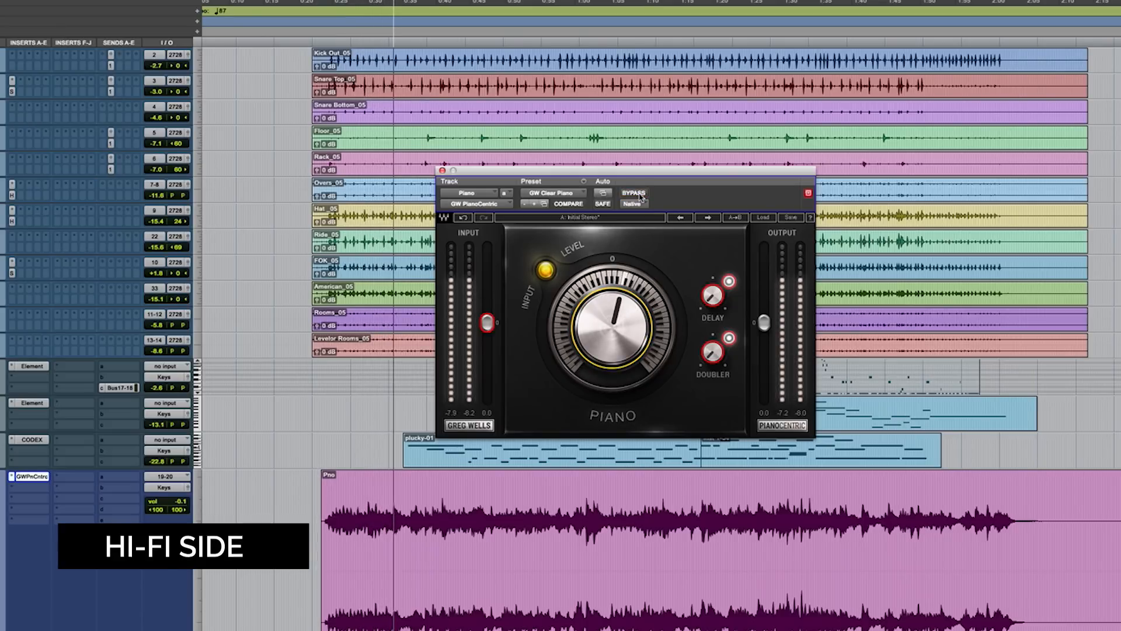
{"action": "left_click_drag", "start_coordinate": [625, 318], "coordinate": [625, 296]}
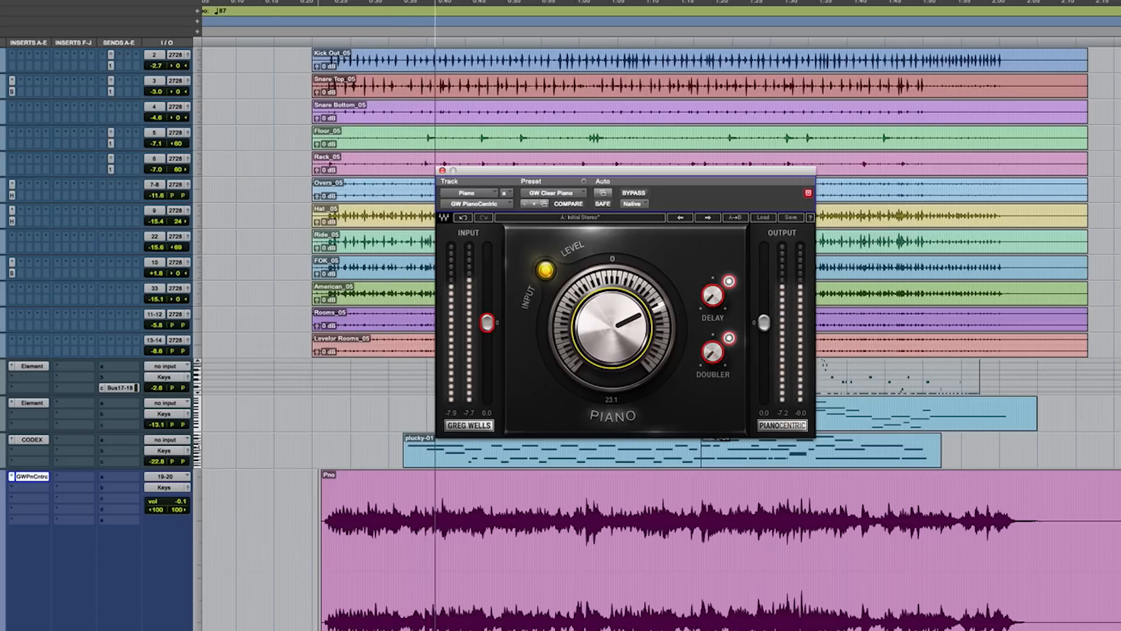
{"action": "mouse_move", "coordinate": [630, 335]}
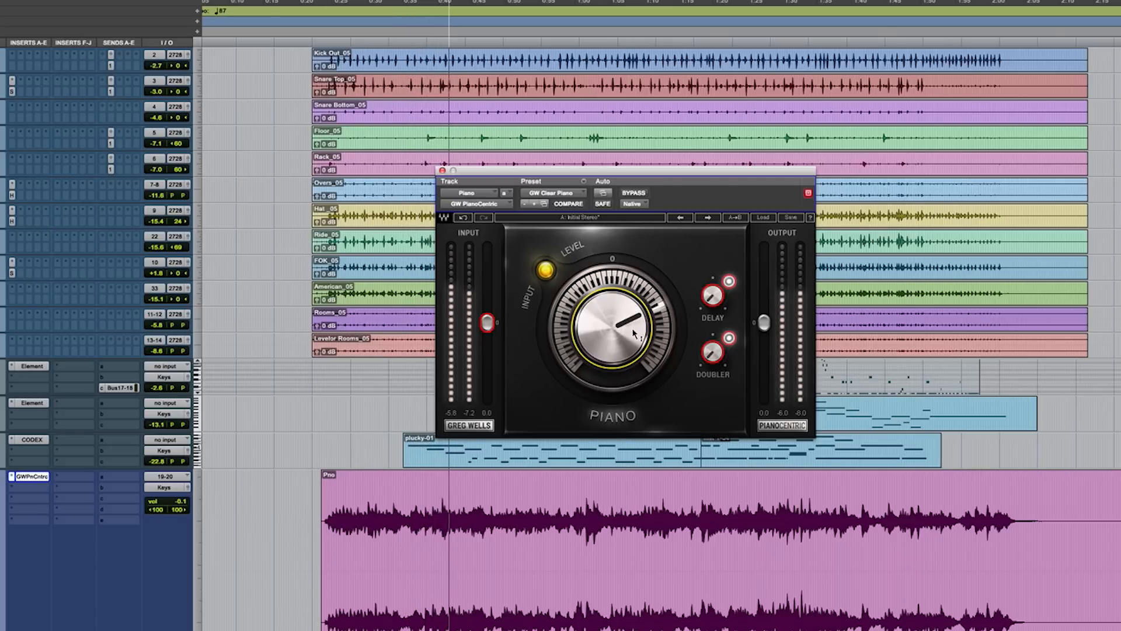
{"action": "left_click", "coordinate": [638, 195]}
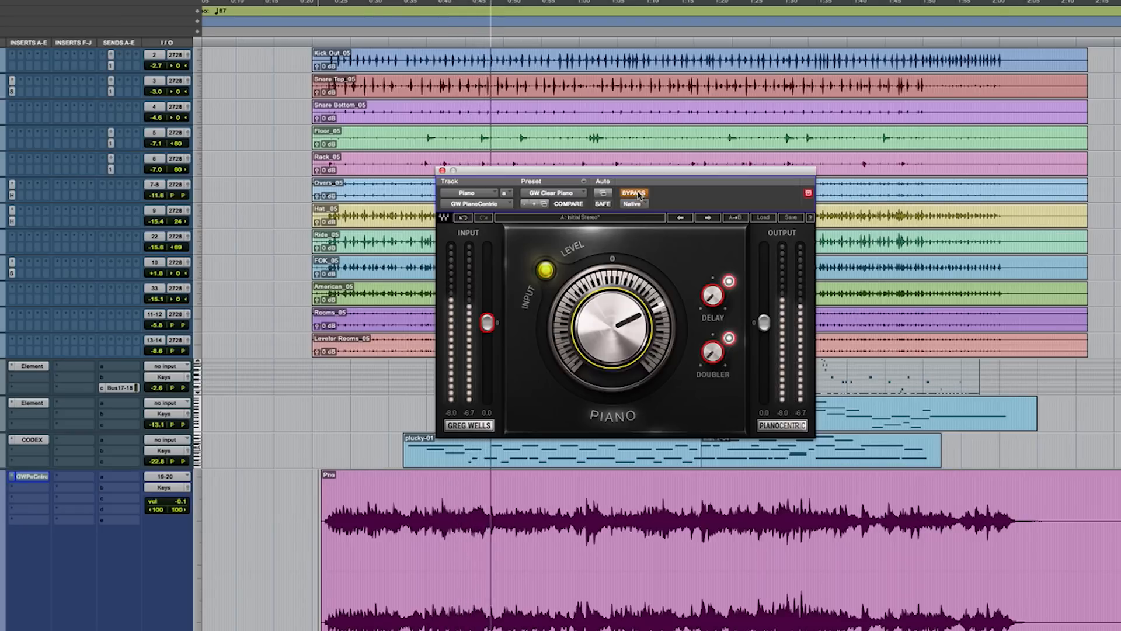
{"action": "left_click", "coordinate": [638, 195]}
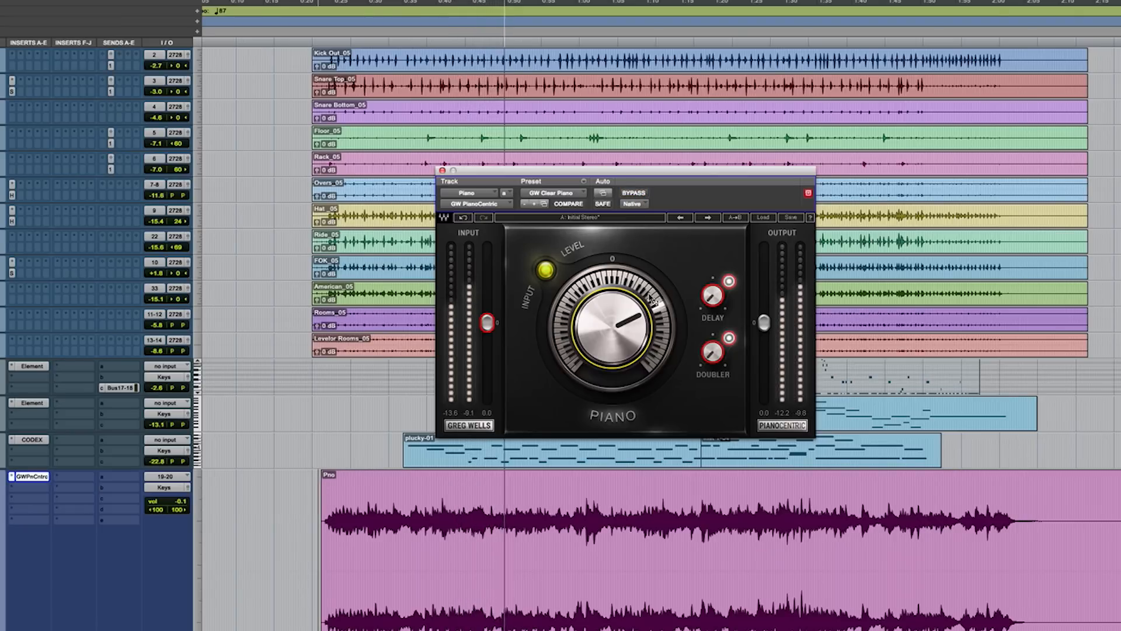
- Raise the main Piano knob to 31.7 during playback and compare the sound with the plug-in bypassed
{"action": "mouse_move", "coordinate": [621, 347]}
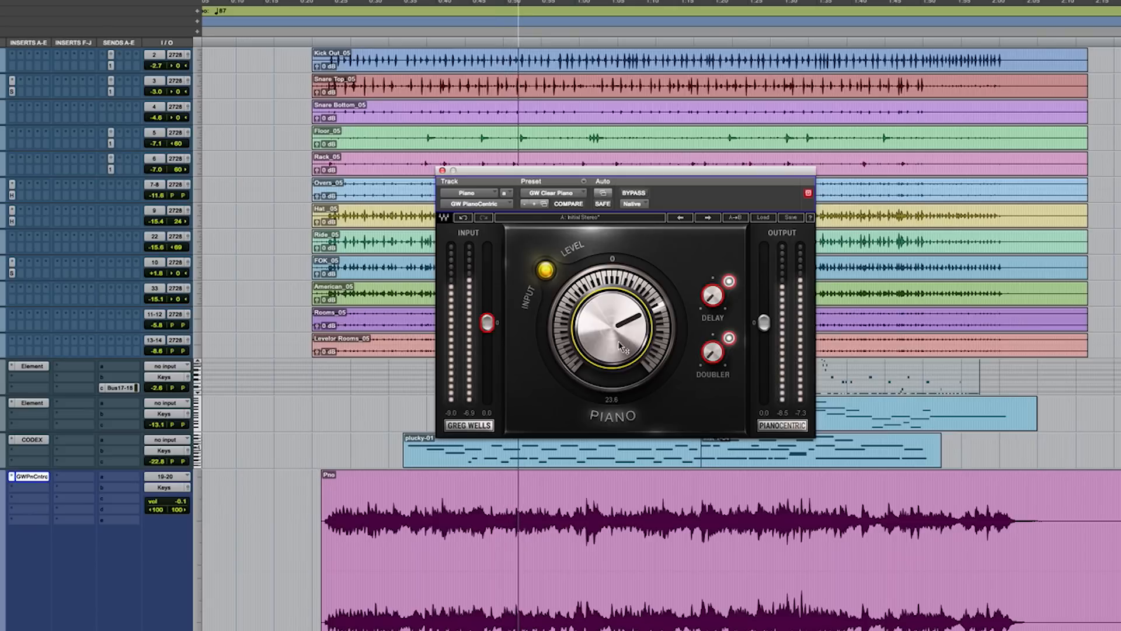
{"action": "mouse_move", "coordinate": [620, 347]}
{"action": "left_mouse_down"}
{"action": "mouse_move", "coordinate": [621, 335]}
{"action": "mouse_move", "coordinate": [622, 347]}
{"action": "left_mouse_up"}
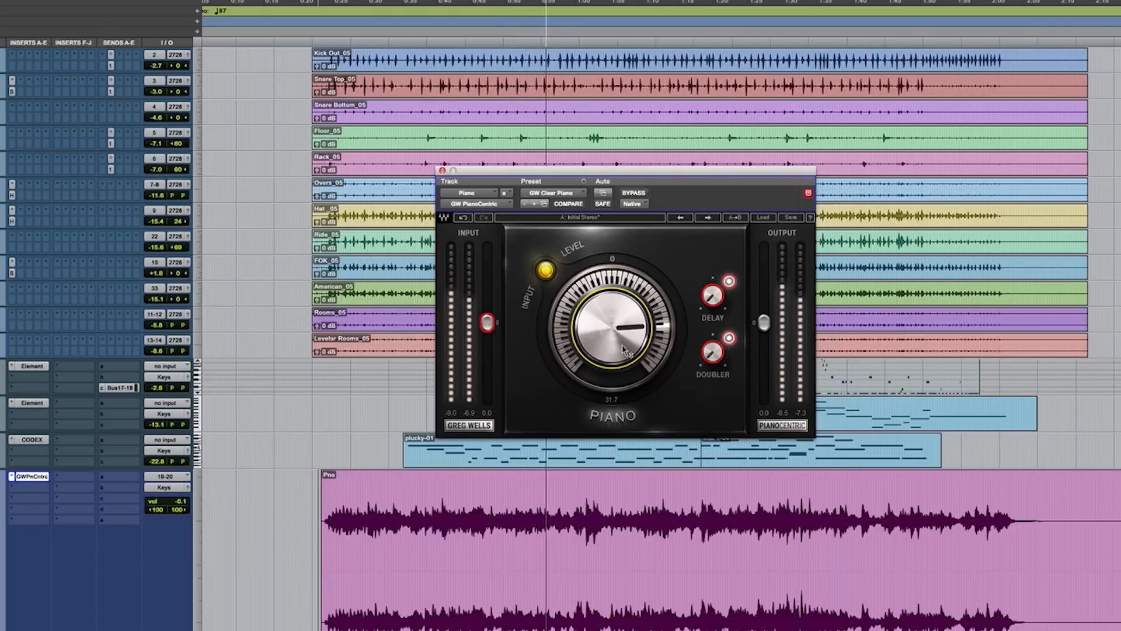
{"action": "left_click", "coordinate": [641, 195]}
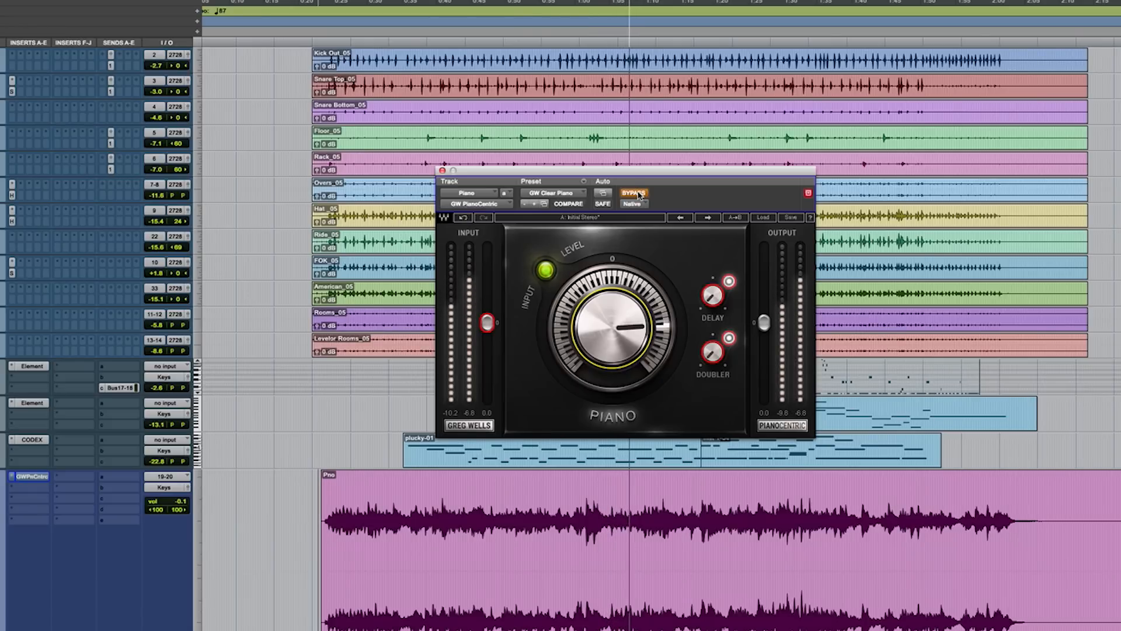
{"action": "left_click", "coordinate": [641, 195]}
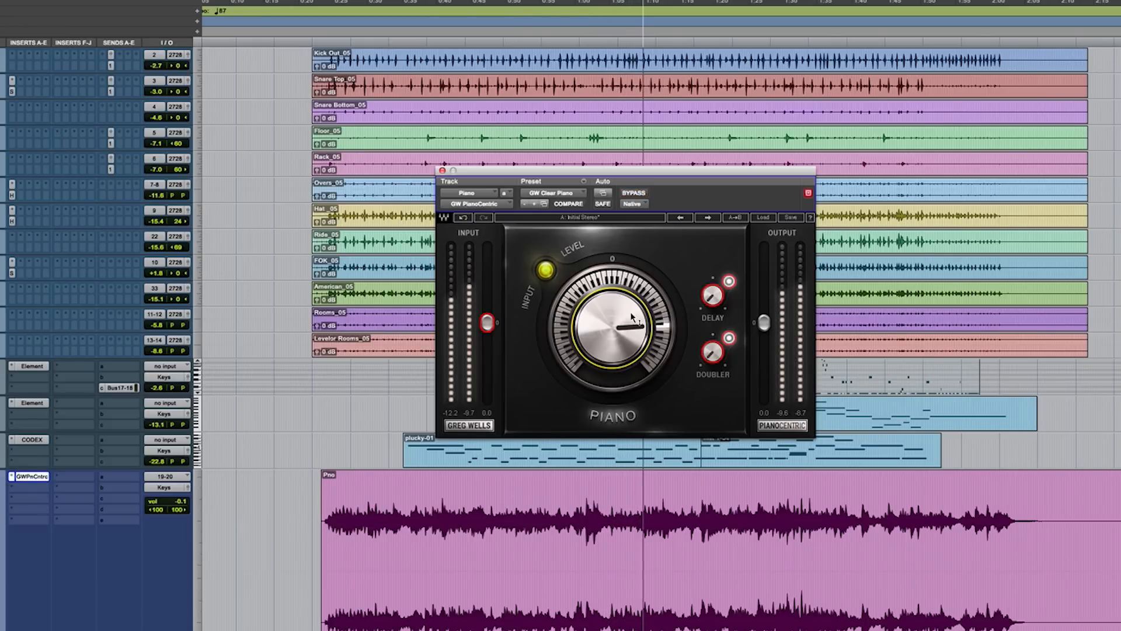
- Bring in the Doubler at -15.8 and the Delay at -9.4 with the Piano knob near 31.8, comparing the result against bypass
{"action": "left_click_drag", "start_coordinate": [712, 353], "coordinate": [712, 270]}
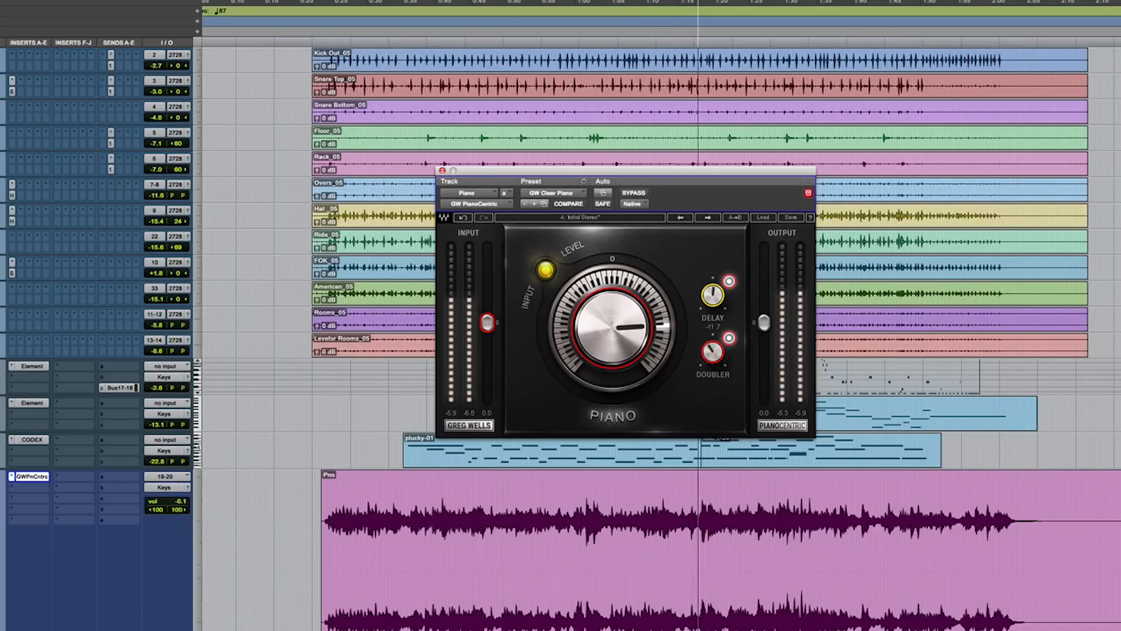
{"action": "left_click_drag", "start_coordinate": [713, 352], "coordinate": [712, 358]}
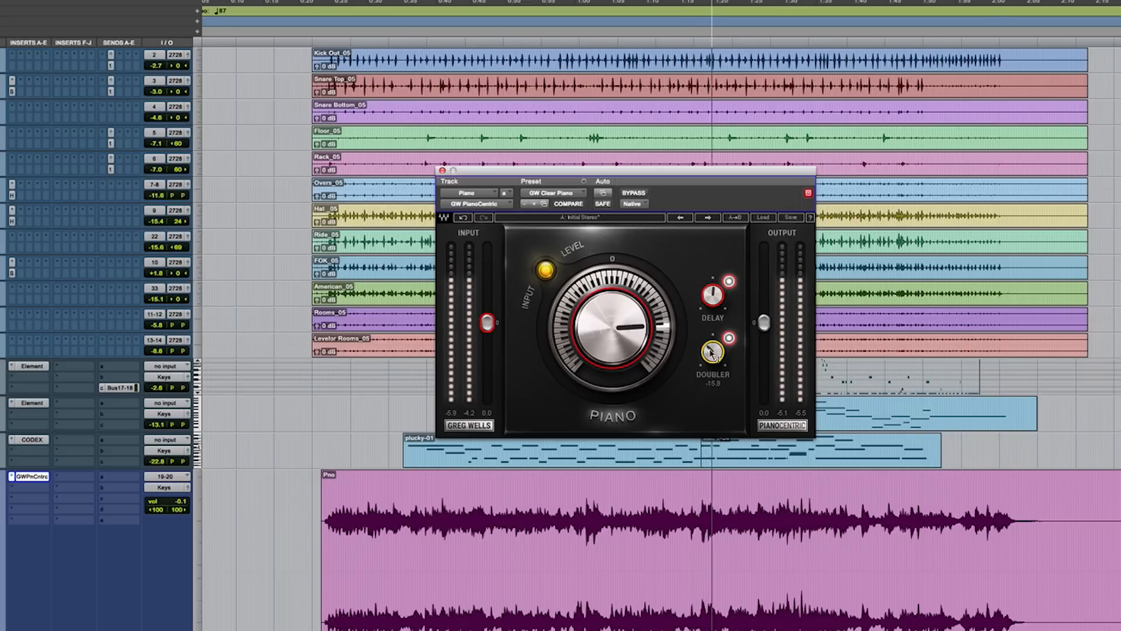
{"action": "left_click_drag", "start_coordinate": [708, 306], "coordinate": [707, 301]}
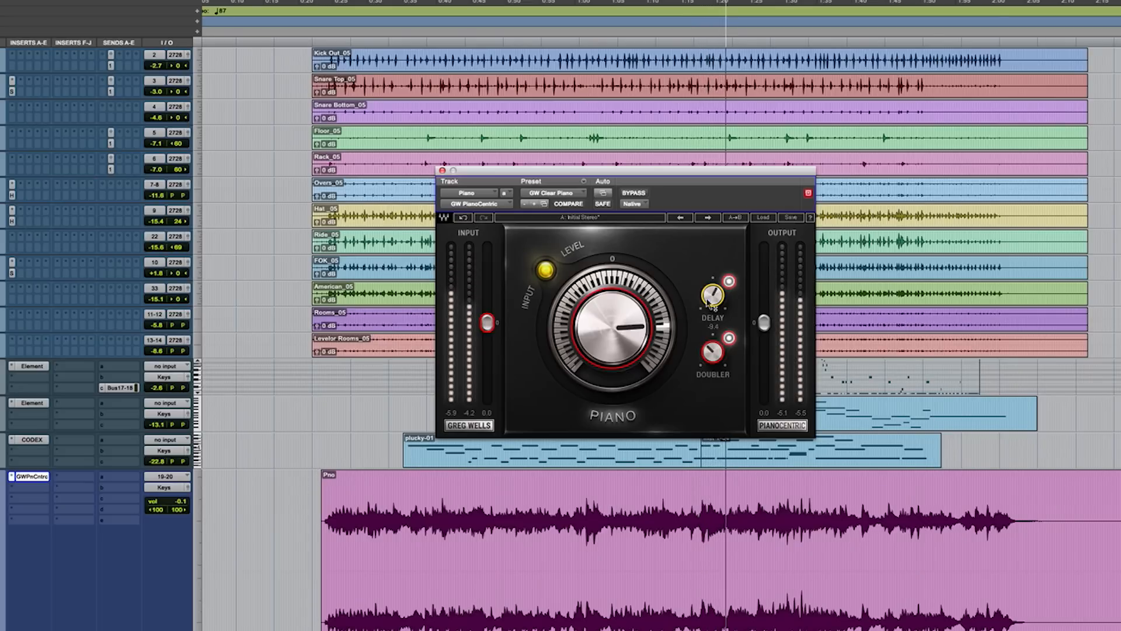
{"action": "mouse_move", "coordinate": [608, 340]}
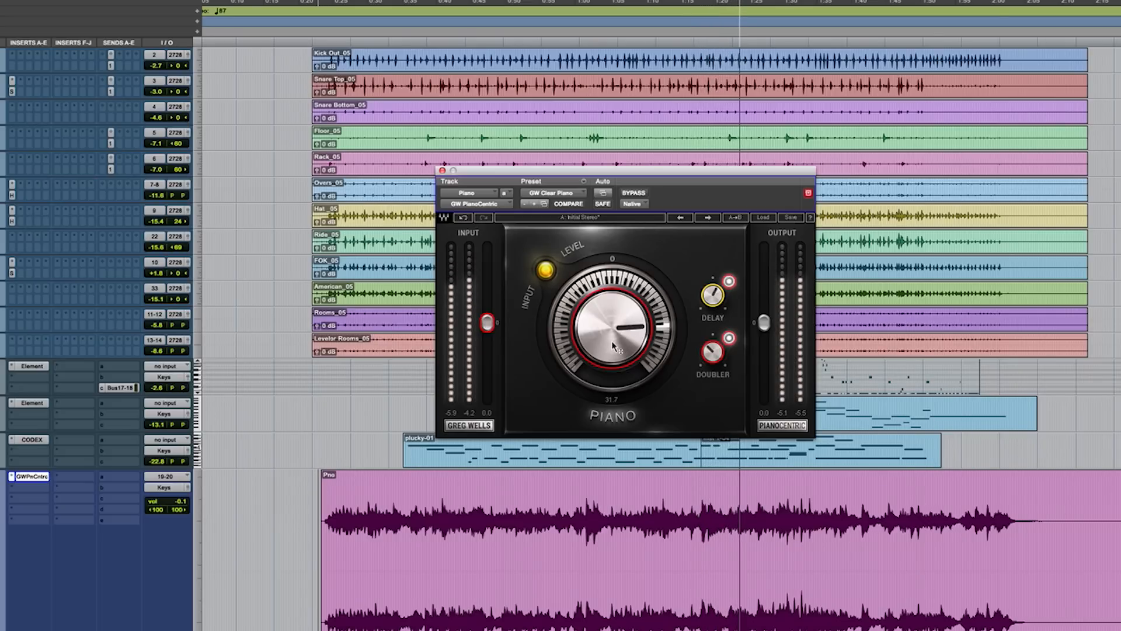
{"action": "left_click", "coordinate": [612, 344]}
{"action": "left_click_drag", "start_coordinate": [612, 342], "coordinate": [612, 345]}
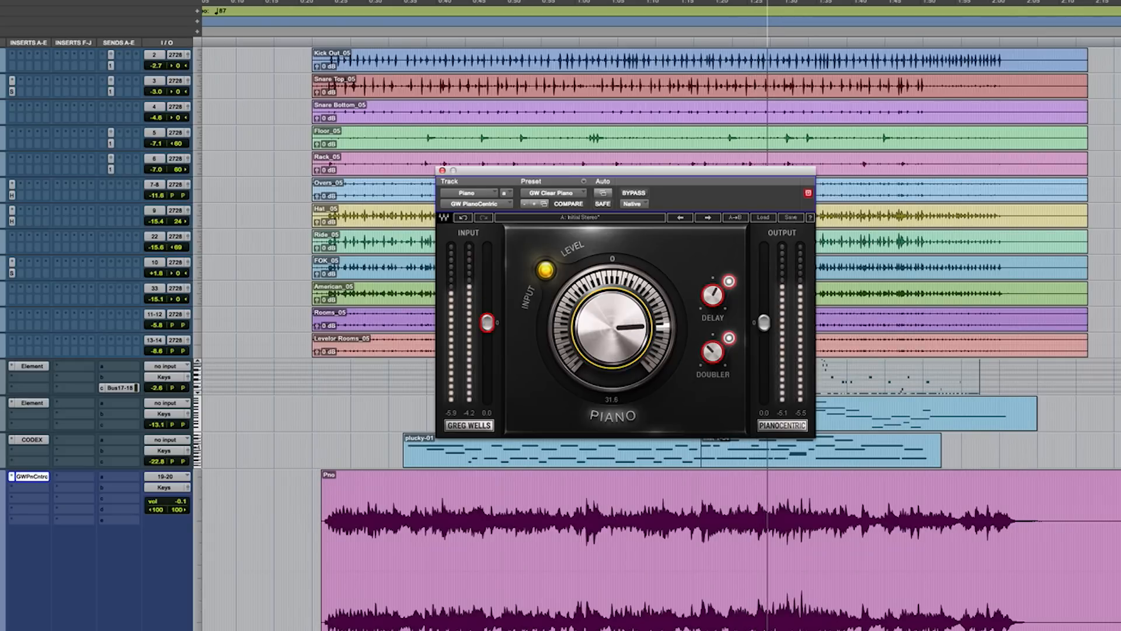
{"action": "left_click", "coordinate": [632, 193]}
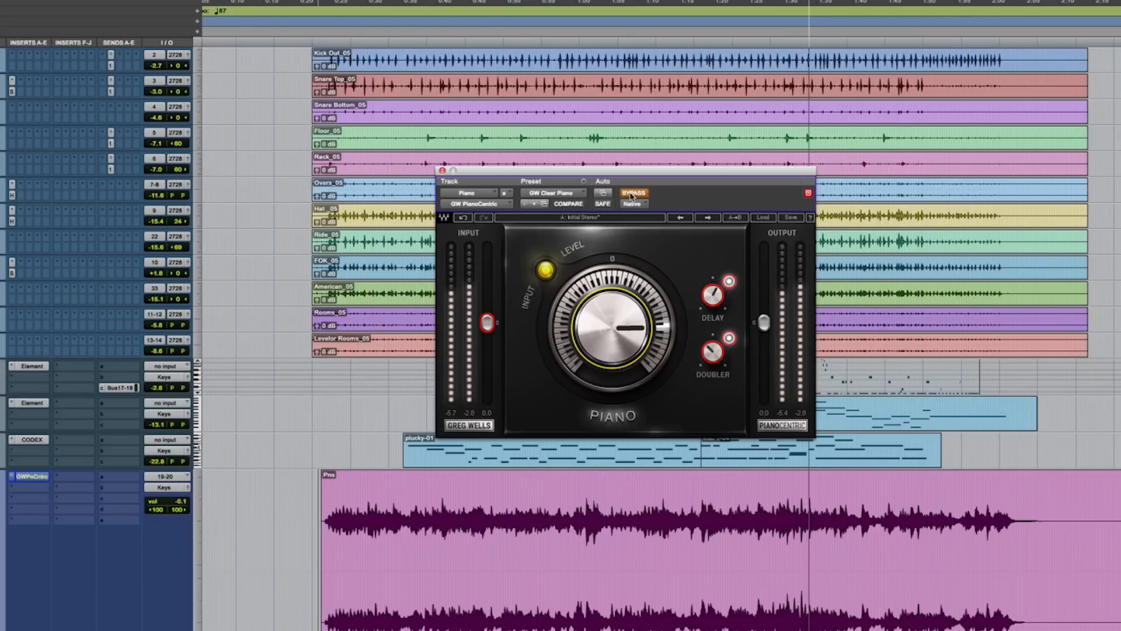
{"action": "left_click", "coordinate": [632, 192]}
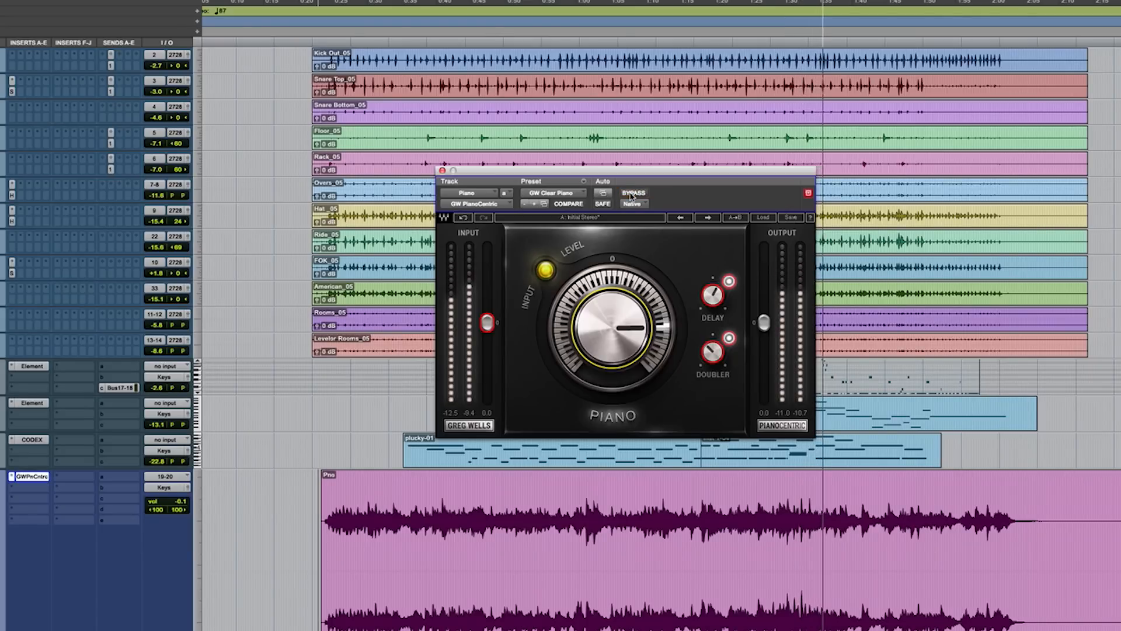
- Lower the Doubler to -21.0 and switch it off, and turn the Delay amount down
{"action": "left_click_drag", "start_coordinate": [708, 347], "coordinate": [711, 369]}
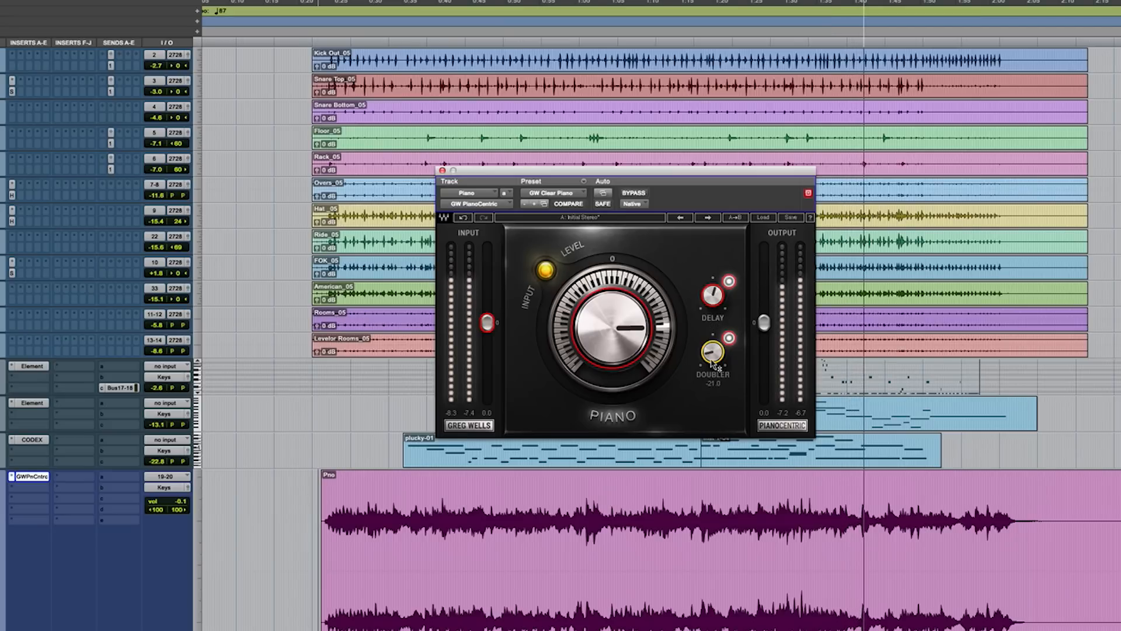
{"action": "left_click", "coordinate": [729, 339]}
{"action": "left_click_drag", "start_coordinate": [712, 295], "coordinate": [713, 309]}
- Reduce the main Piano knob to 13.4 and compare the sound with the plug-in bypassed
{"action": "left_click_drag", "start_coordinate": [612, 329], "coordinate": [612, 355]}
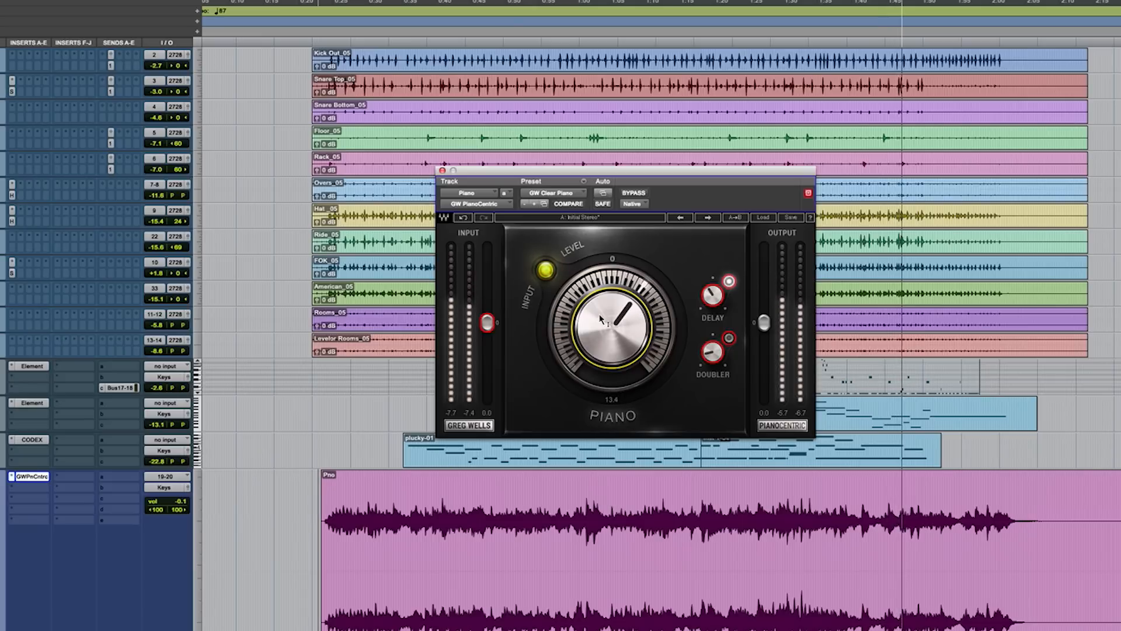
{"action": "left_click", "coordinate": [638, 197]}
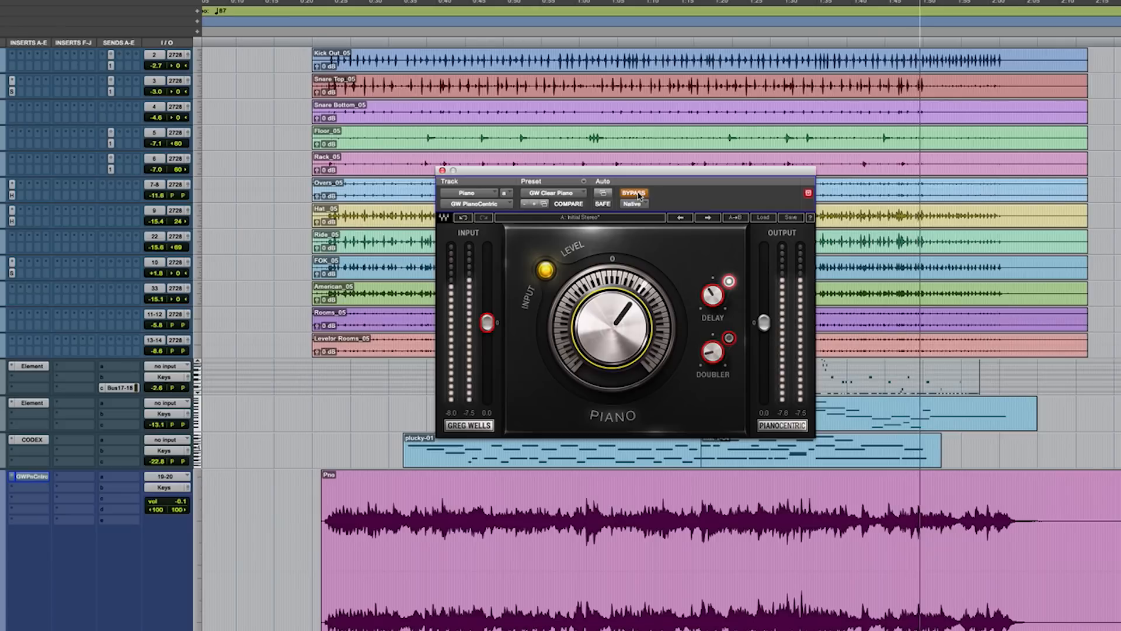
{"action": "left_click", "coordinate": [638, 197]}
- Switch off the Delay and play the Pno clip from its start with the plug-in active and the Piano knob at 0
{"action": "left_click", "coordinate": [730, 283]}
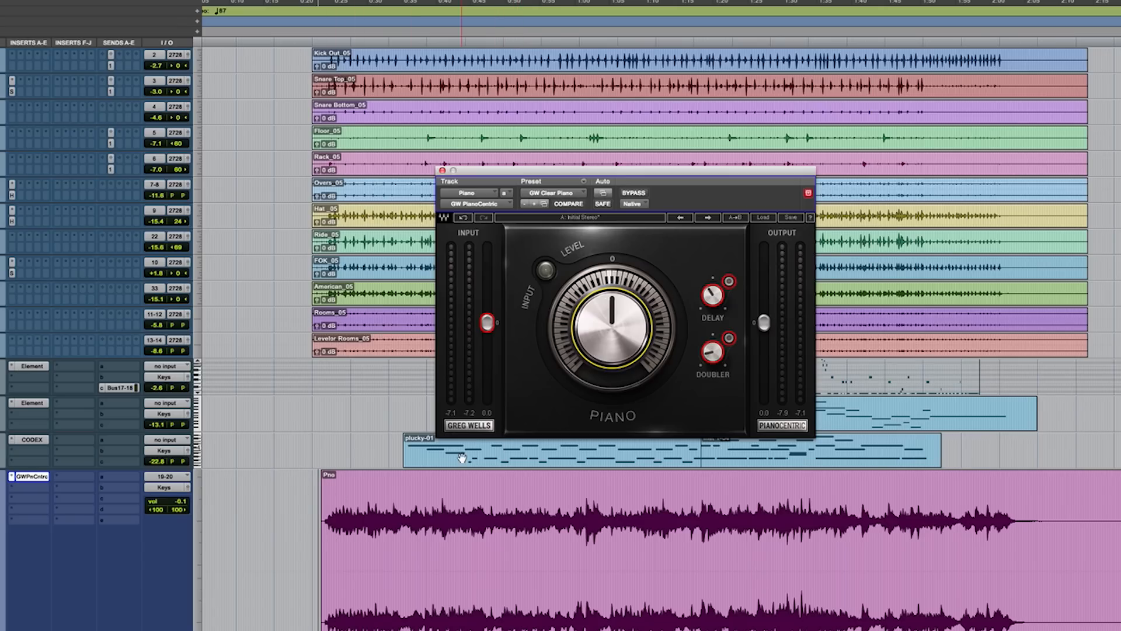
{"action": "left_click", "coordinate": [635, 193]}
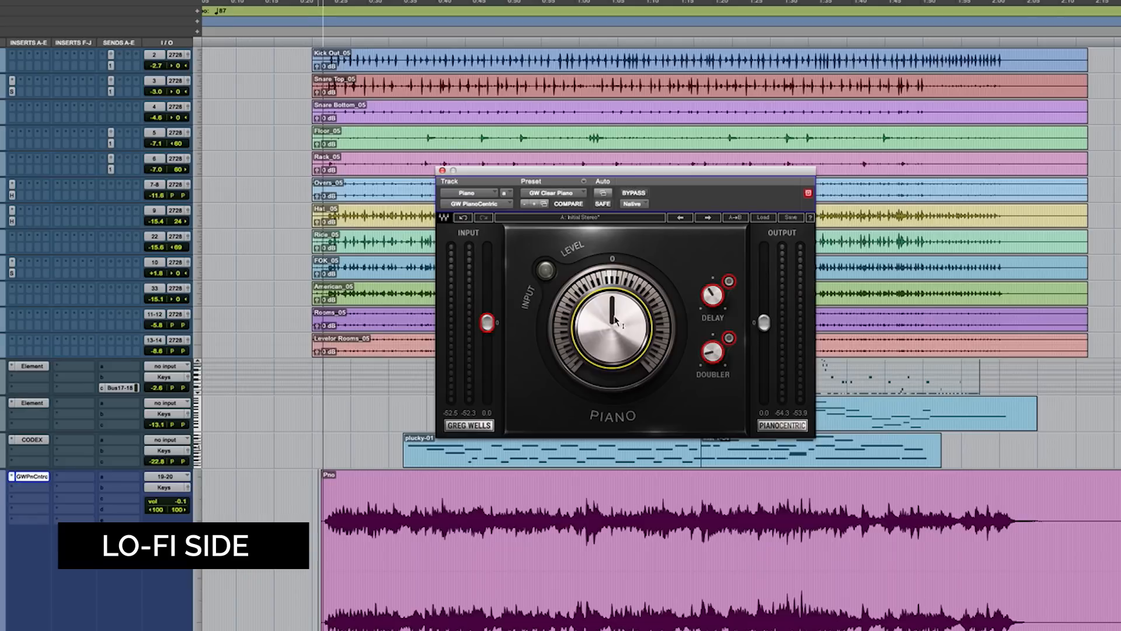
{"action": "key", "text": "space"}
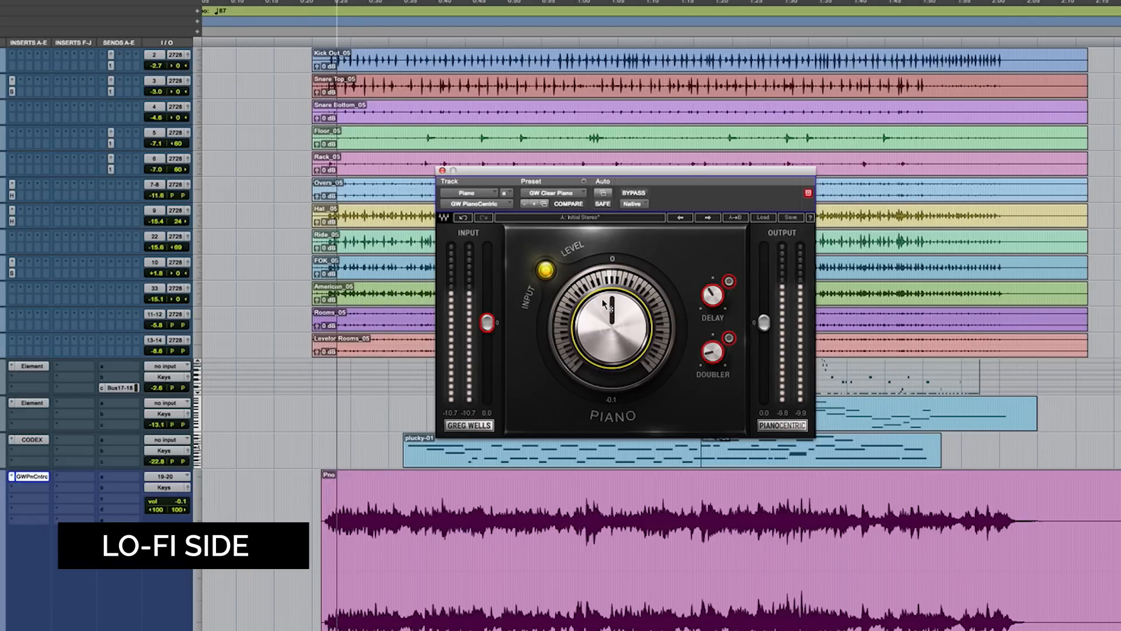
- Gradually lower the main Piano knob into the lo-fi side to -22.1 during playback
{"action": "left_click_drag", "start_coordinate": [611, 329], "coordinate": [612, 339]}
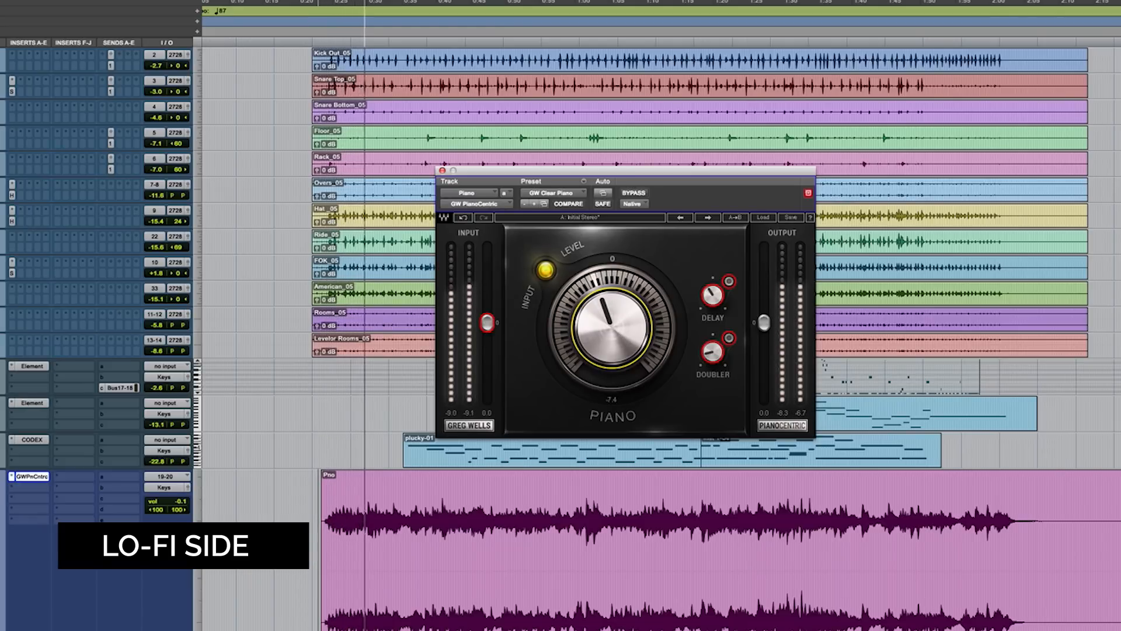
{"action": "left_click_drag", "start_coordinate": [611, 339], "coordinate": [611, 354]}
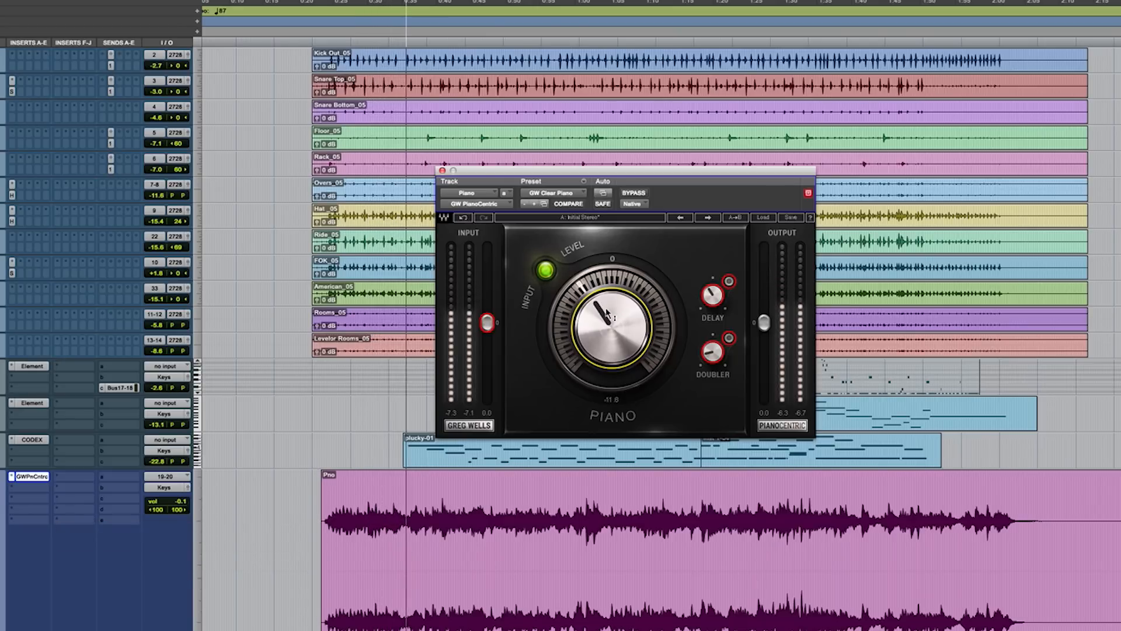
{"action": "left_click_drag", "start_coordinate": [607, 316], "coordinate": [604, 317]}
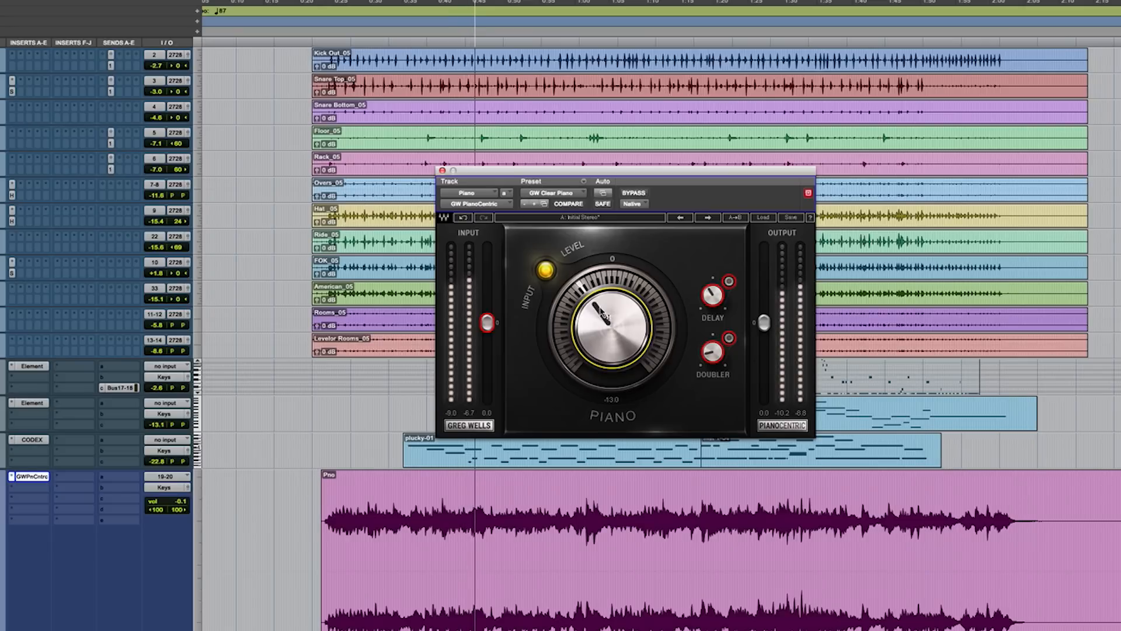
{"action": "left_click_drag", "start_coordinate": [601, 311], "coordinate": [602, 311]}
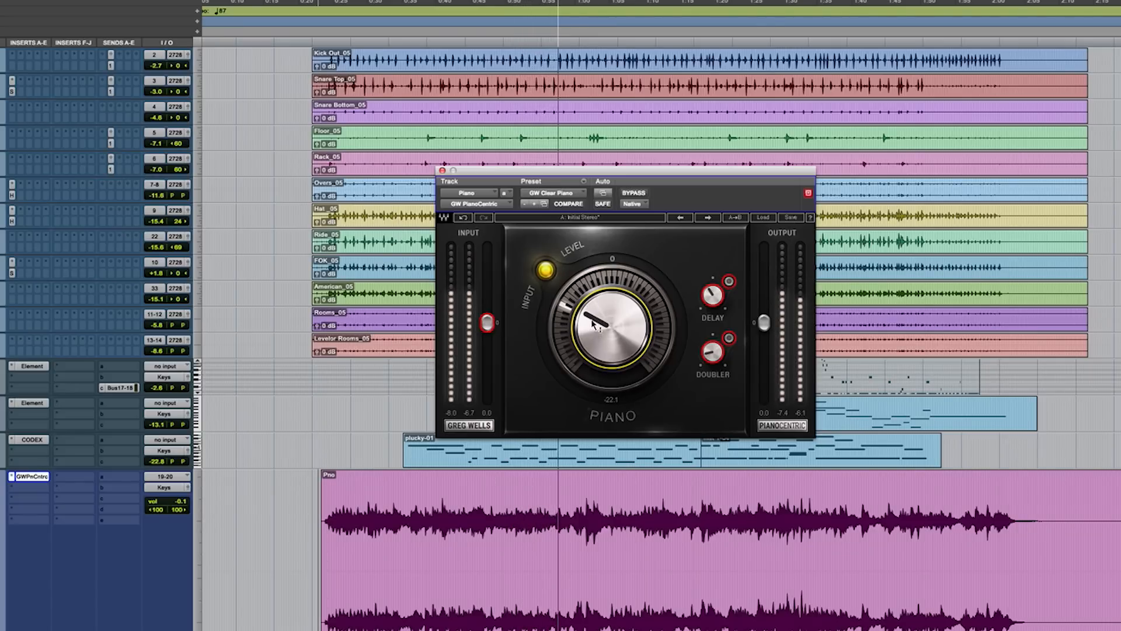
- Switch the Delay back on and adjust it with the Piano knob at -26.2, comparing the sound against bypass
{"action": "left_click", "coordinate": [730, 283]}
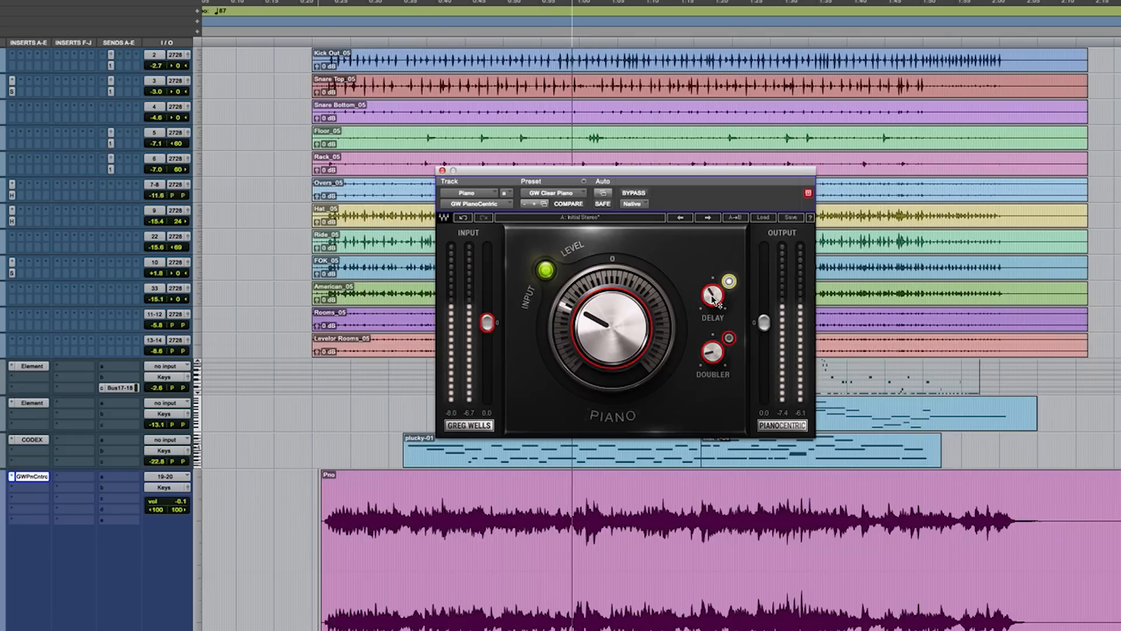
{"action": "left_click_drag", "start_coordinate": [717, 300], "coordinate": [717, 294]}
{"action": "left_click", "coordinate": [581, 328]}
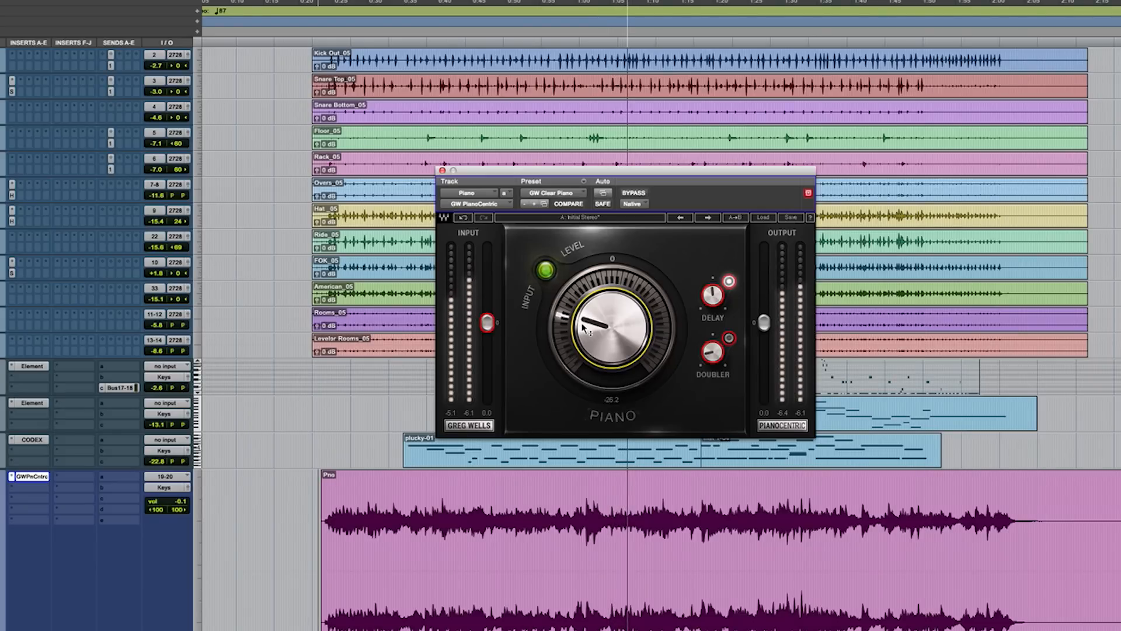
{"action": "left_click", "coordinate": [713, 297]}
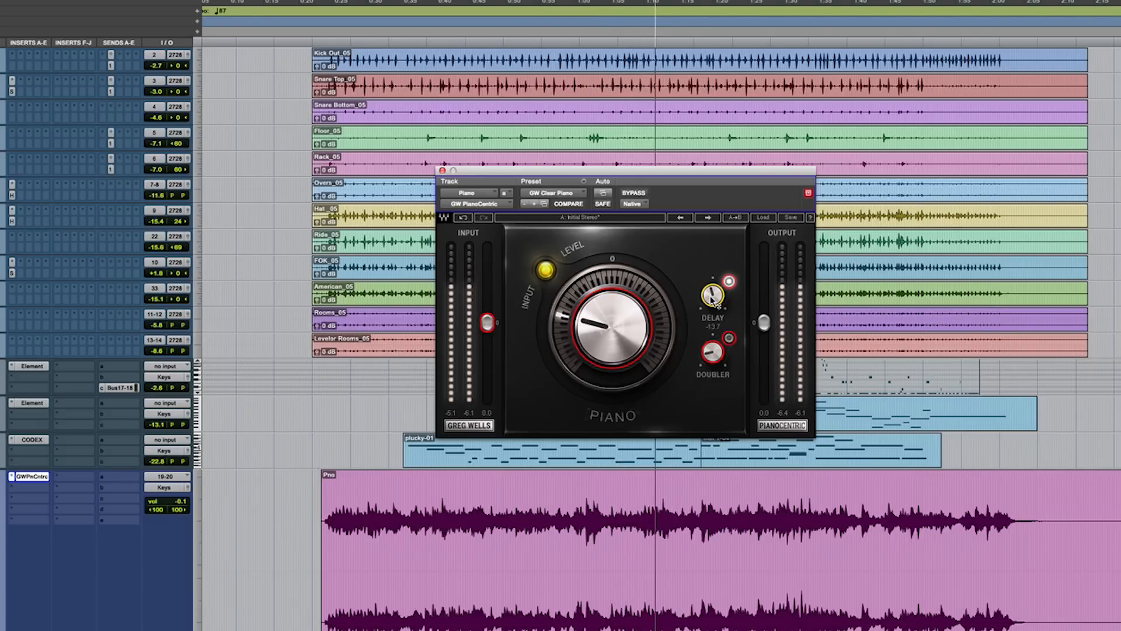
{"action": "left_click", "coordinate": [634, 193]}
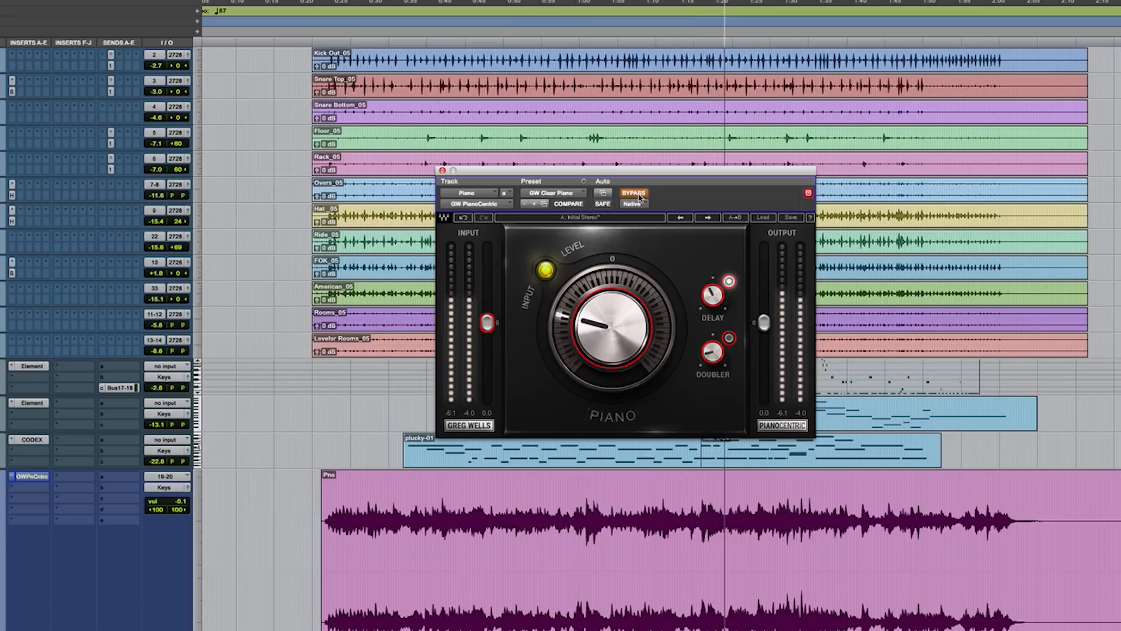
{"action": "left_click", "coordinate": [639, 195]}
- Lower the main Piano knob past -31.4 and raise the piano track's volume to +1.2
{"action": "left_click_drag", "start_coordinate": [595, 319], "coordinate": [598, 325]}
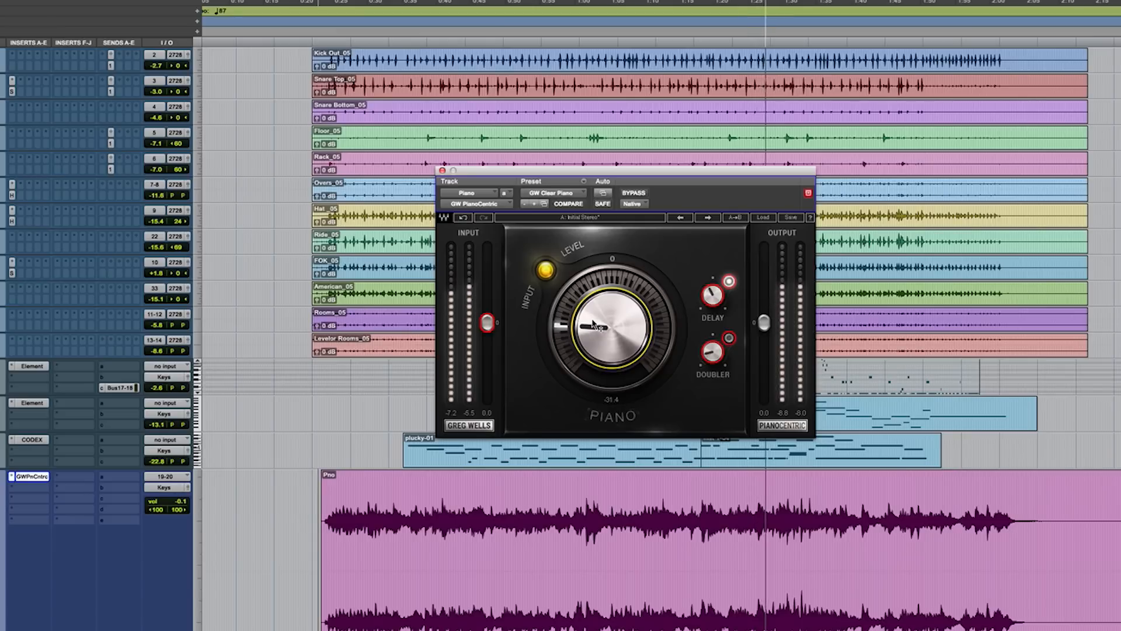
{"action": "left_click_drag", "start_coordinate": [158, 505], "coordinate": [158, 503]}
{"action": "left_click_drag", "start_coordinate": [603, 326], "coordinate": [604, 328]}
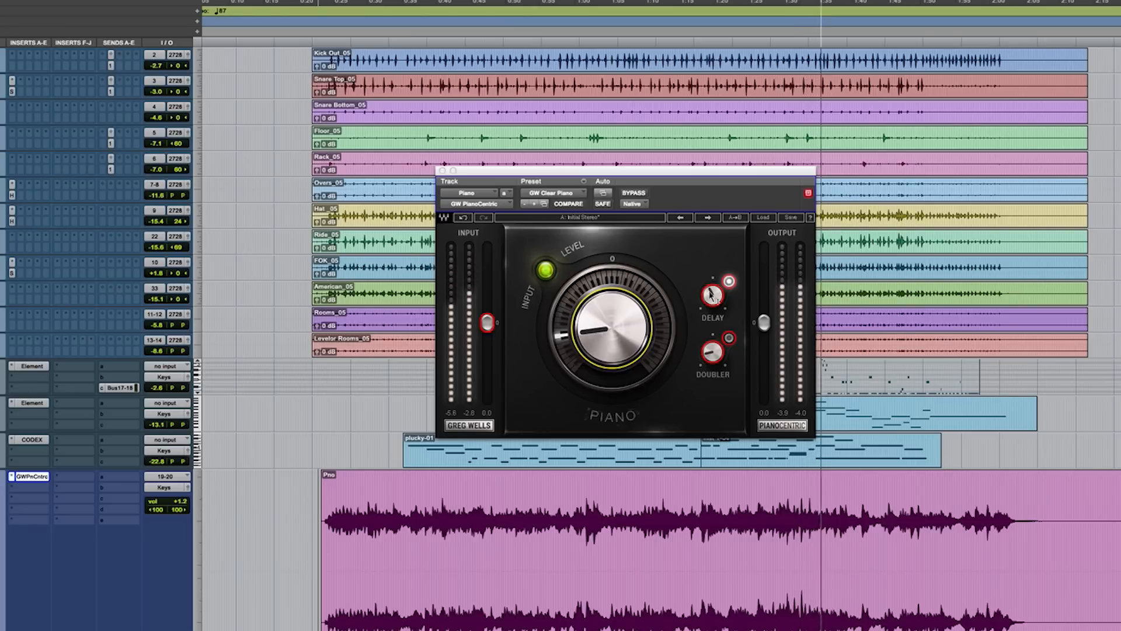
- Switch off the Delay and sweep the Piano knob down to about -49, raising it partway back up
{"action": "left_click", "coordinate": [729, 281]}
{"action": "left_click_drag", "start_coordinate": [585, 333], "coordinate": [590, 337]}
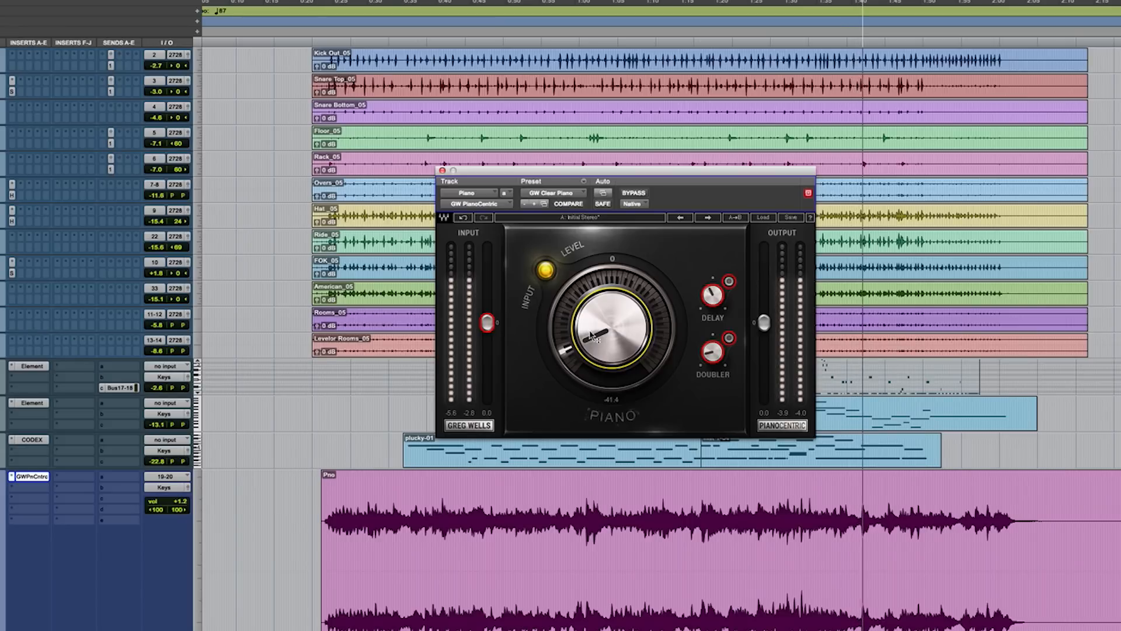
{"action": "left_click_drag", "start_coordinate": [594, 337], "coordinate": [595, 337]}
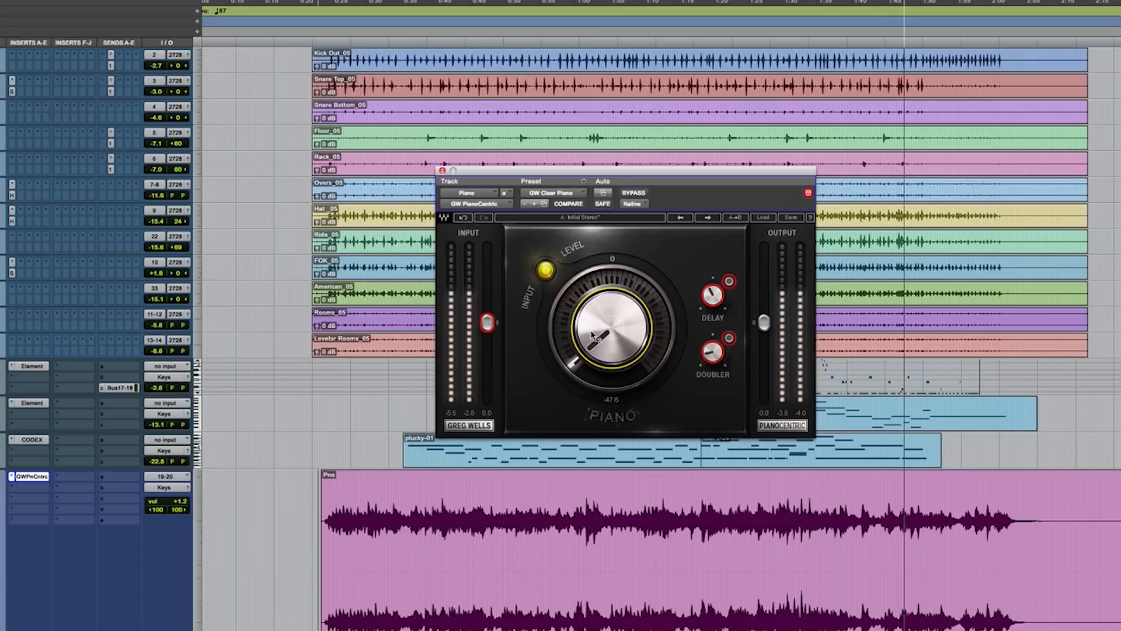
{"action": "left_click_drag", "start_coordinate": [594, 338], "coordinate": [620, 358]}
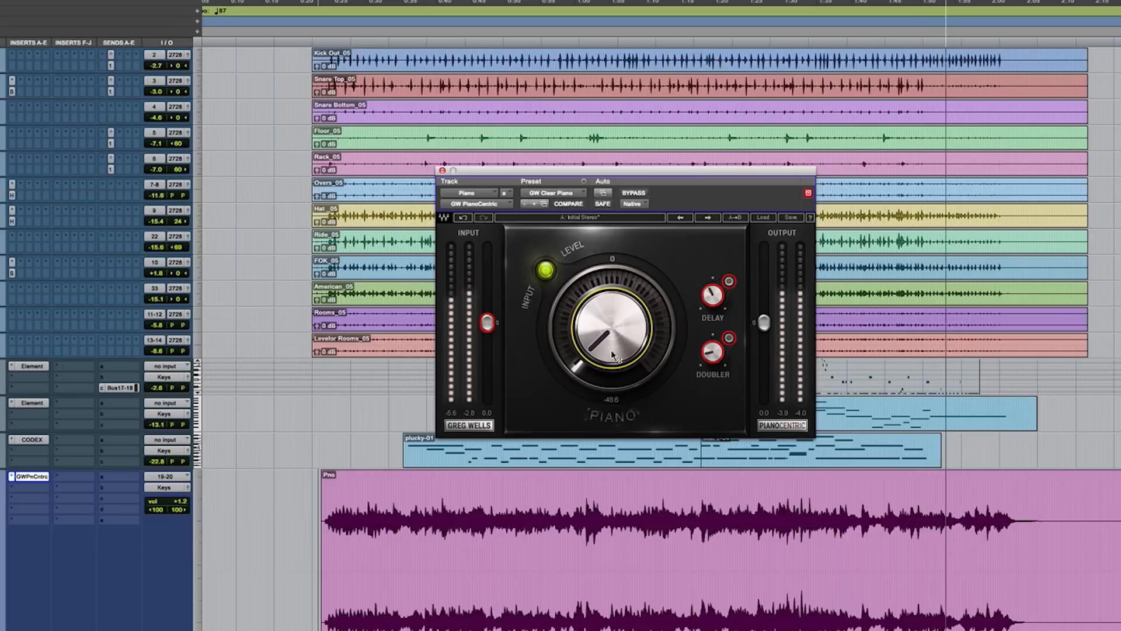
{"action": "scroll", "coordinate": [612, 355], "scroll_direction": "up", "scroll_amount": 5}
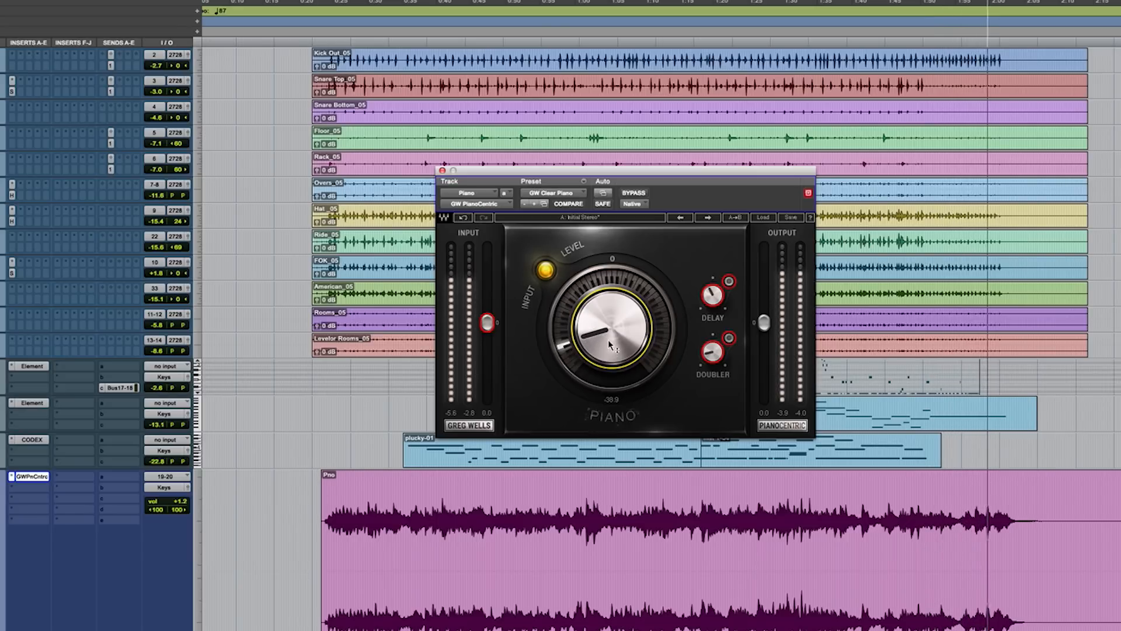
{"action": "scroll", "coordinate": [611, 346], "scroll_direction": "up", "scroll_amount": 3}
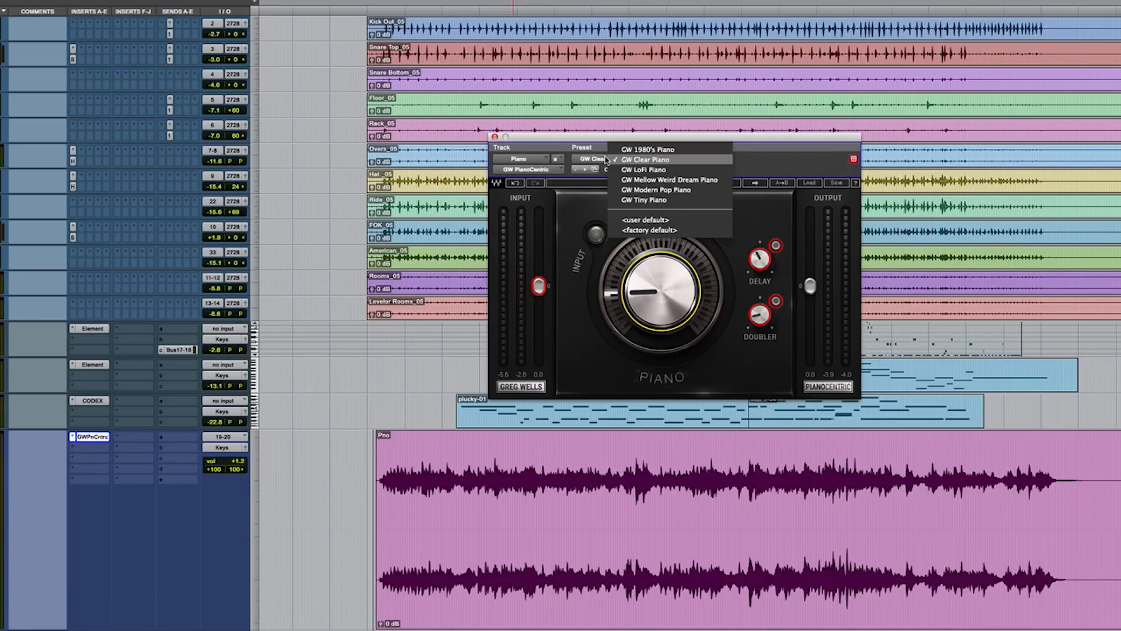
- Audition the GW 1980's Piano and GW Clear Piano presets in turn on the Pno clip
{"action": "left_click", "coordinate": [671, 149]}
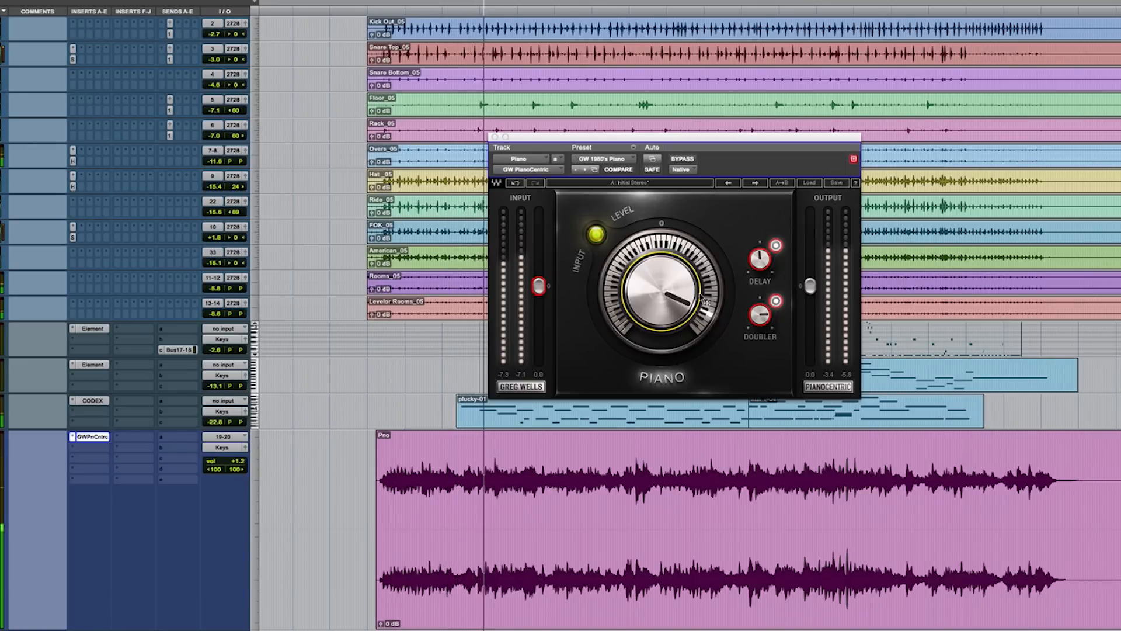
{"action": "left_click_drag", "start_coordinate": [673, 297], "coordinate": [671, 309]}
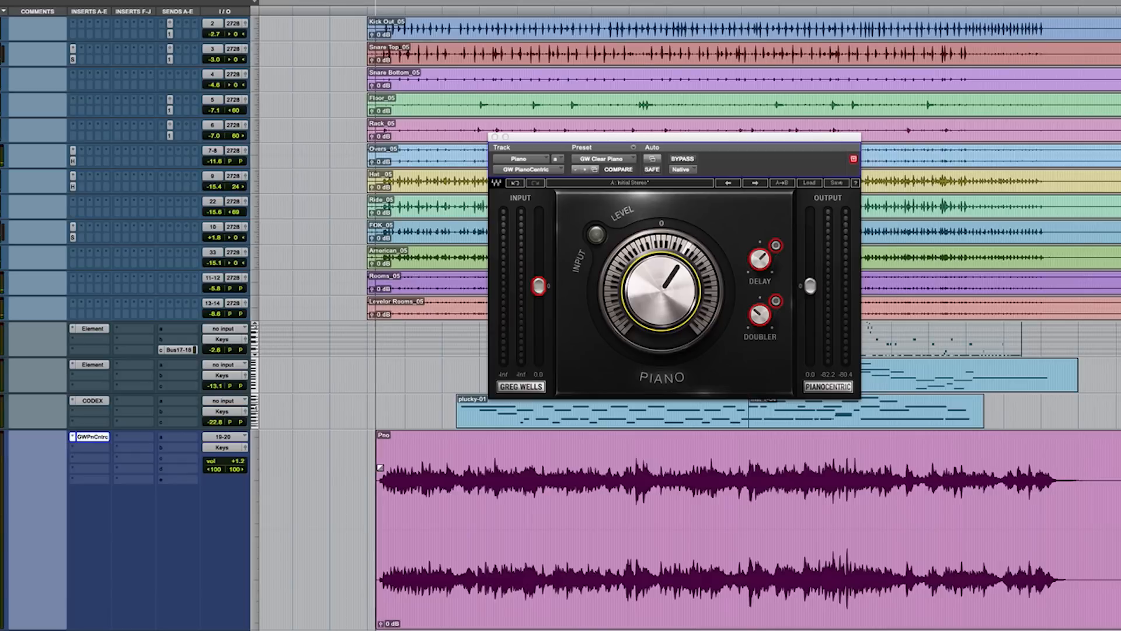
{"action": "key", "text": "space"}
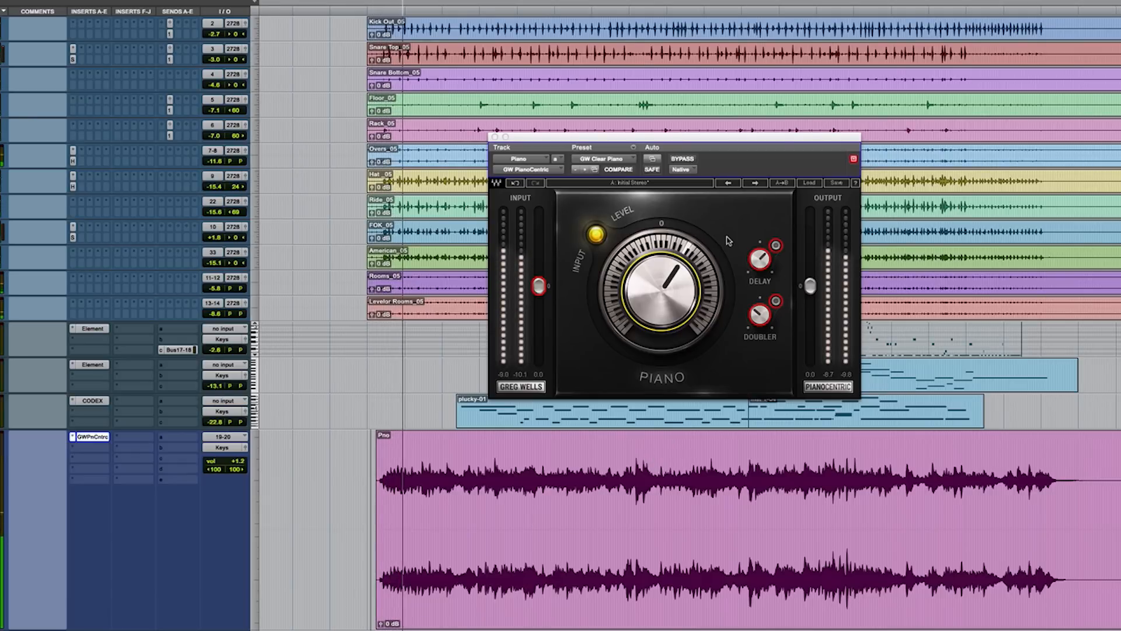
- Compare the GW Clear Piano preset against bypass, and audition the GW LoFi Piano preset on the Pno clip
{"action": "left_click", "coordinate": [683, 159]}
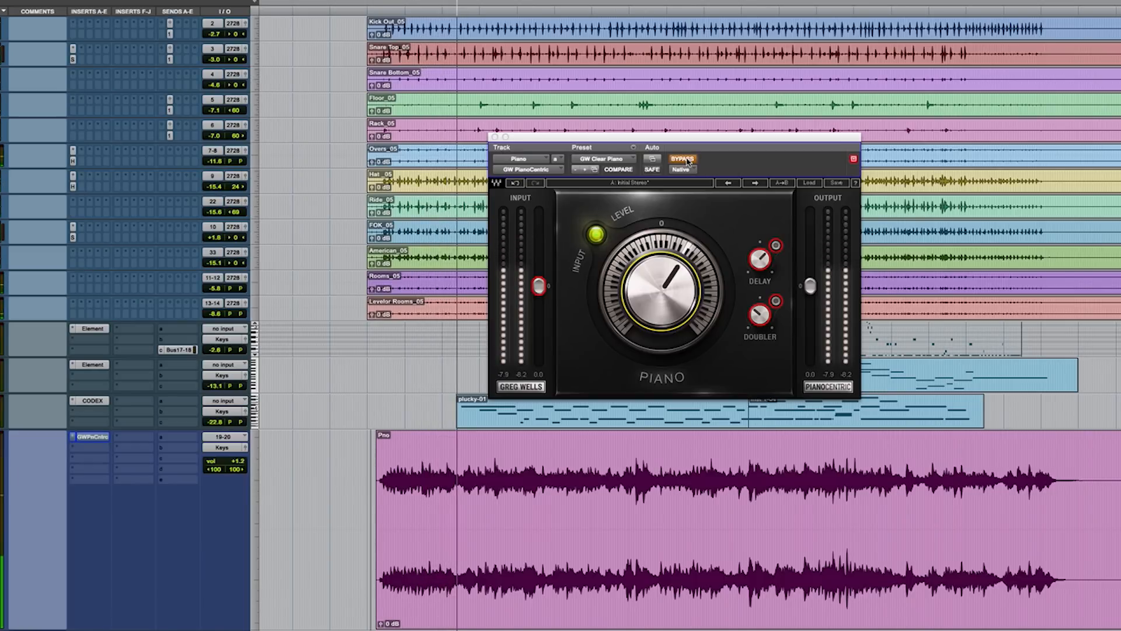
{"action": "left_click", "coordinate": [683, 159]}
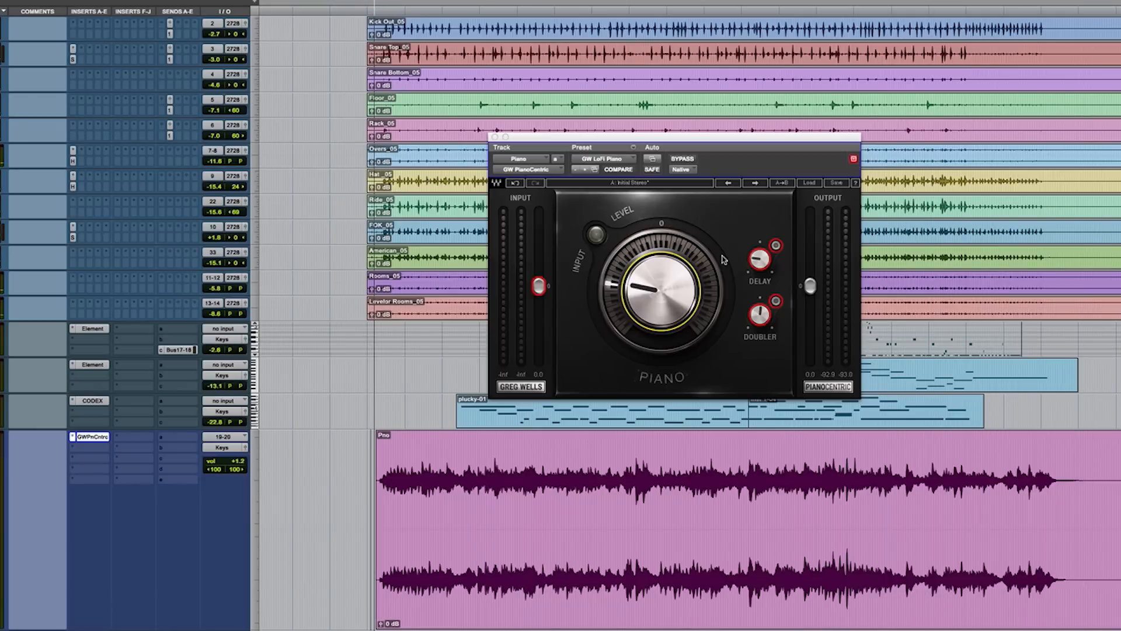
{"action": "key", "text": "space"}
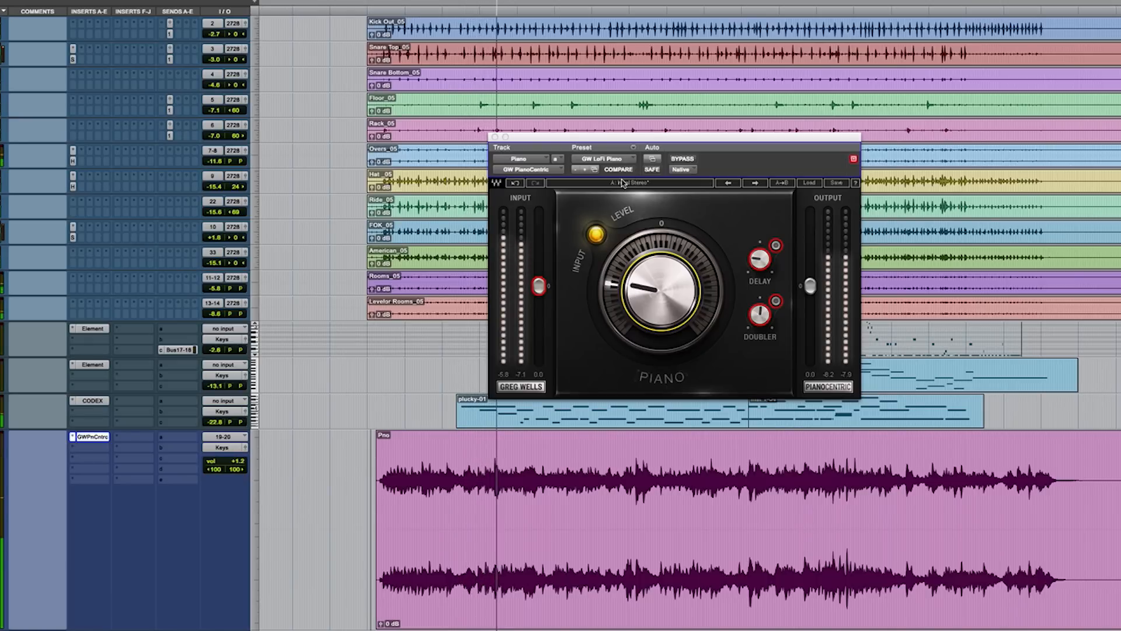
- Load the GW Mellow Weird Dream Piano preset, play the Pno clip and raise the piano track's volume to +1.8
{"action": "left_click", "coordinate": [618, 160]}
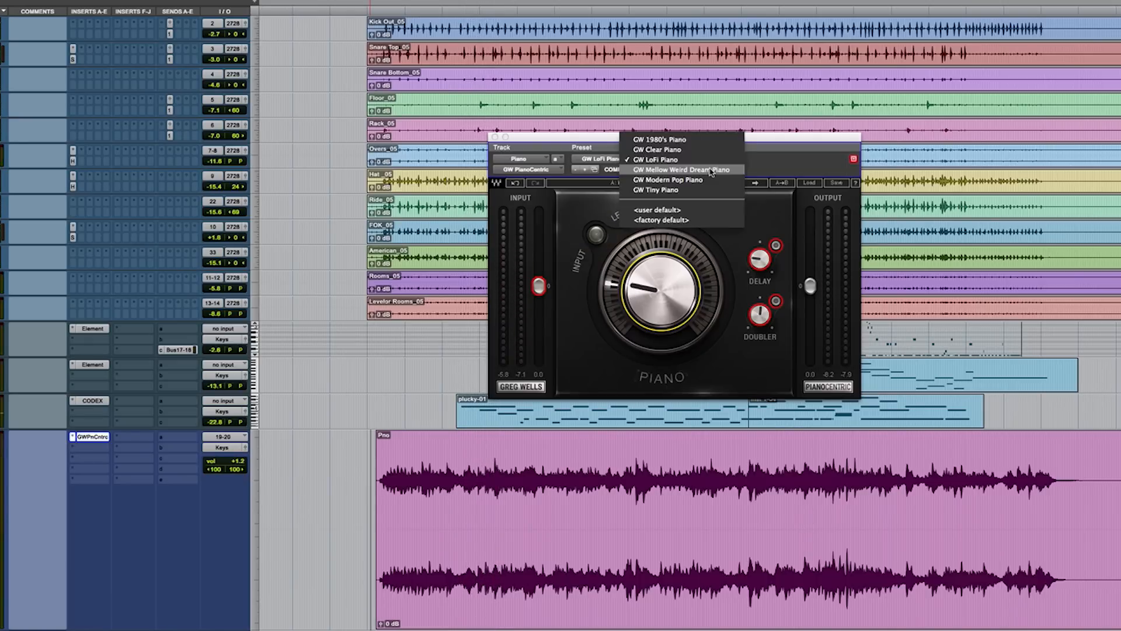
{"action": "left_click", "coordinate": [720, 170]}
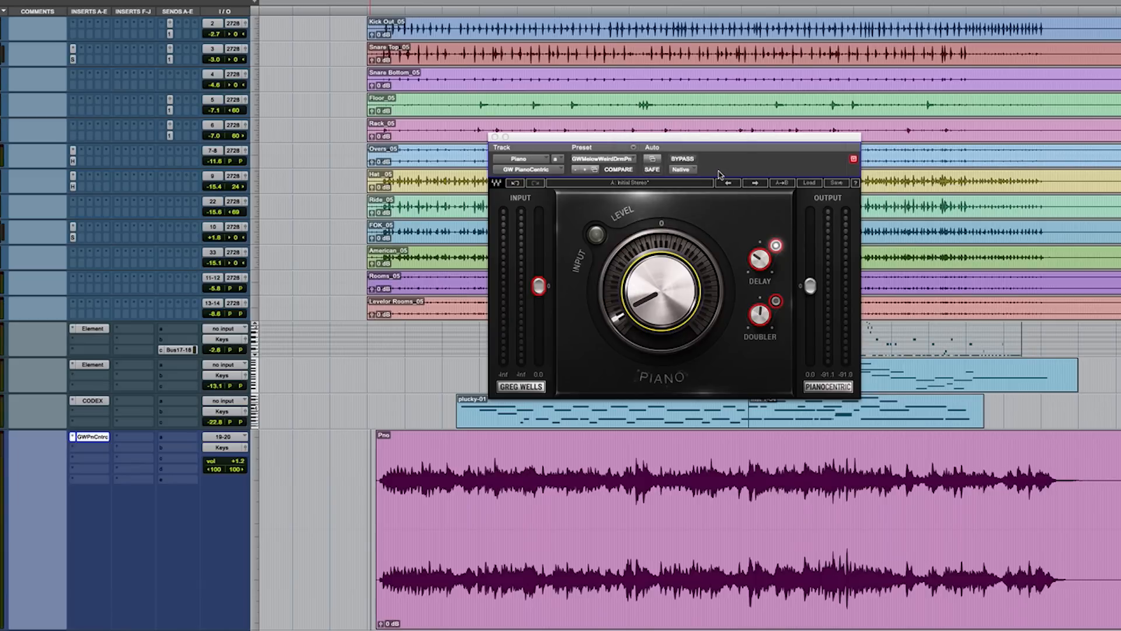
{"action": "key", "text": "space"}
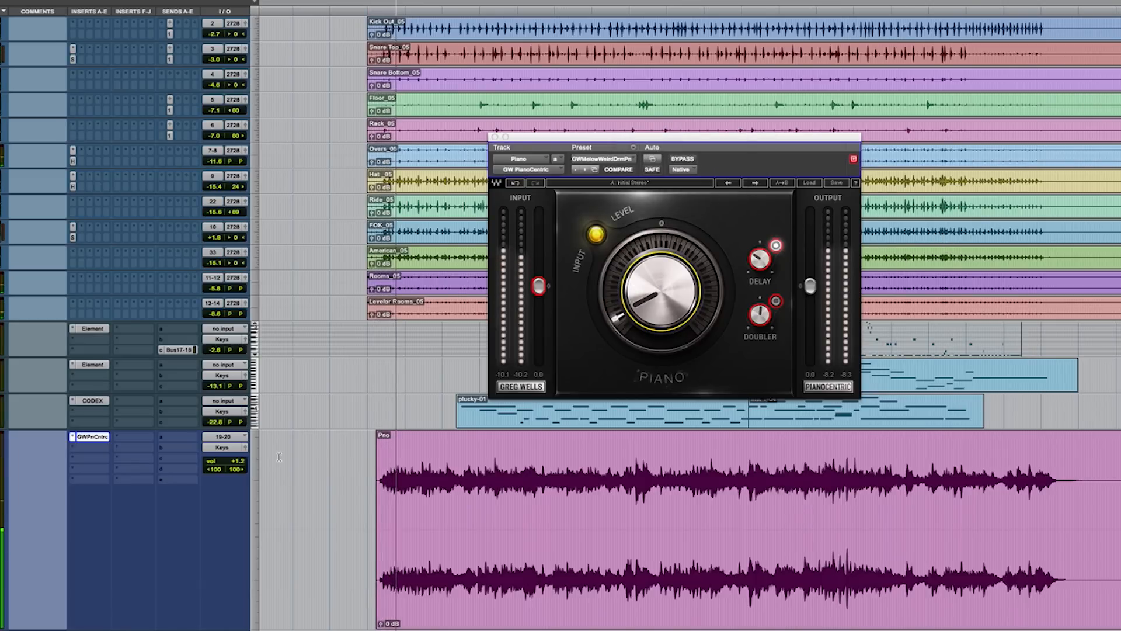
{"action": "left_click", "coordinate": [235, 464]}
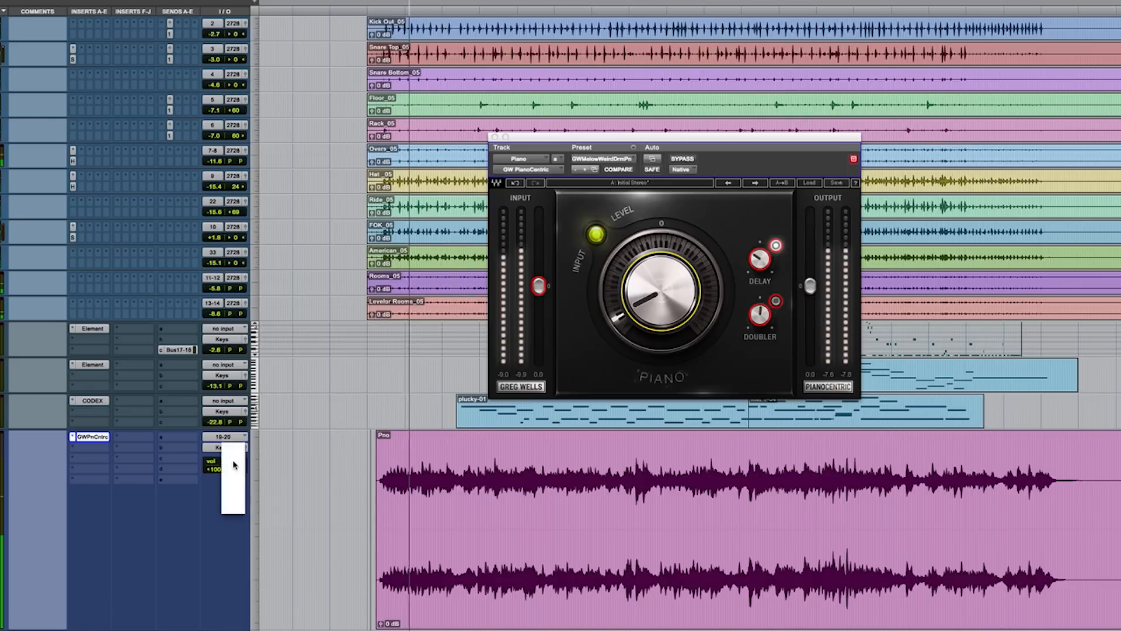
{"action": "left_click_drag", "start_coordinate": [233, 463], "coordinate": [233, 463]}
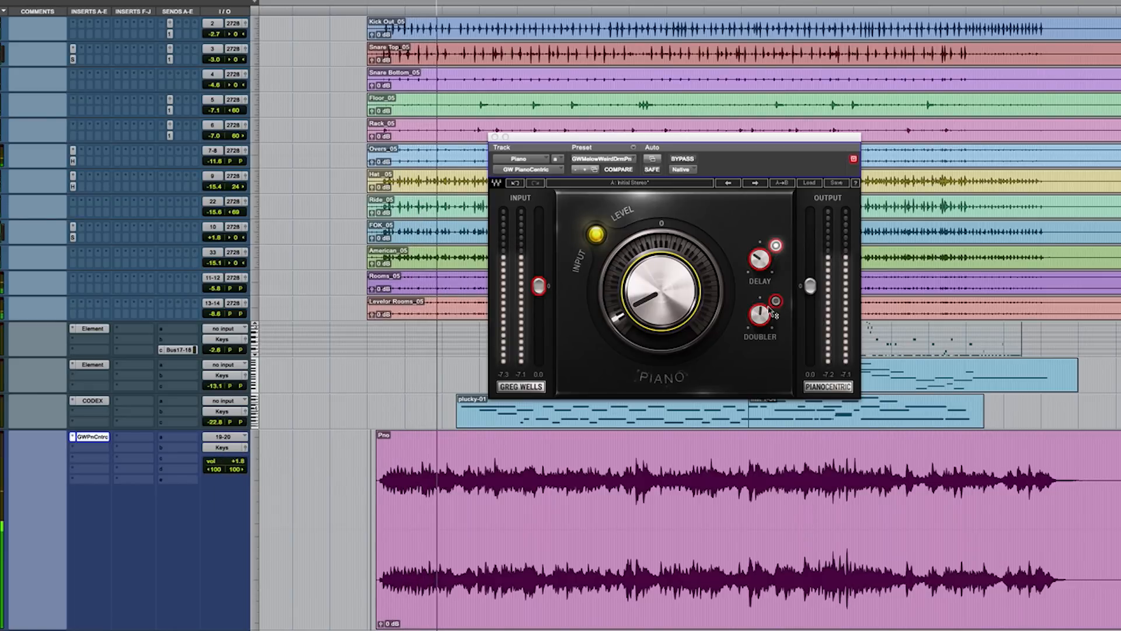
- Raise the Delay knob during playback, and switch on the Doubler and lower its knob
{"action": "left_click", "coordinate": [759, 259]}
{"action": "mouse_move", "coordinate": [759, 259]}
{"action": "left_mouse_down"}
{"action": "mouse_move", "coordinate": [760, 237]}
{"action": "mouse_move", "coordinate": [760, 254]}
{"action": "left_mouse_up"}
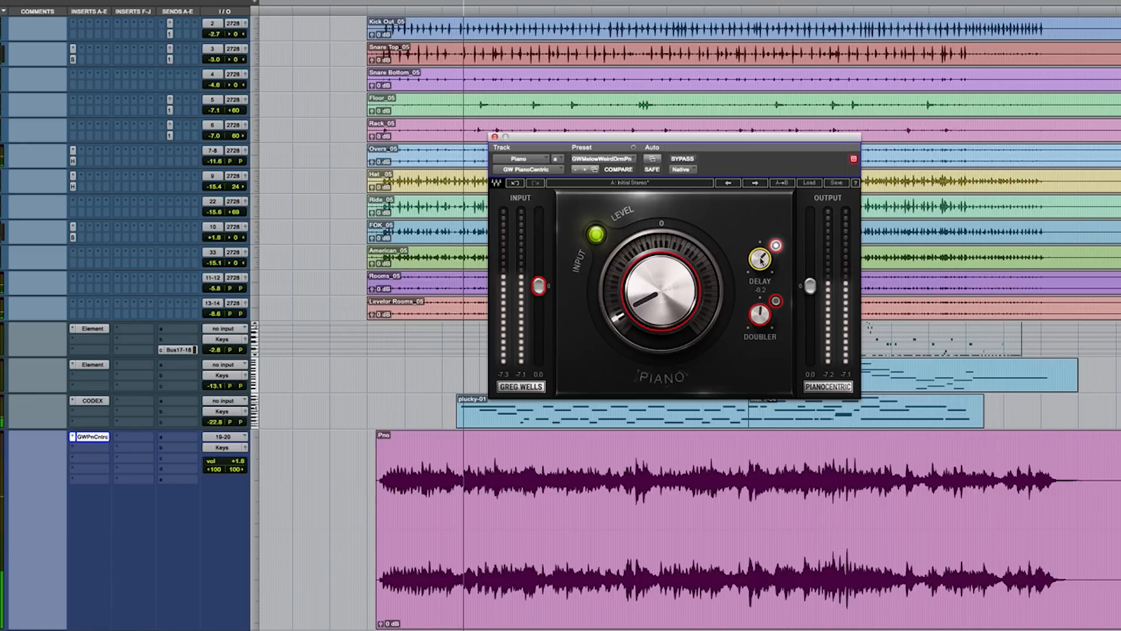
{"action": "left_click", "coordinate": [776, 301]}
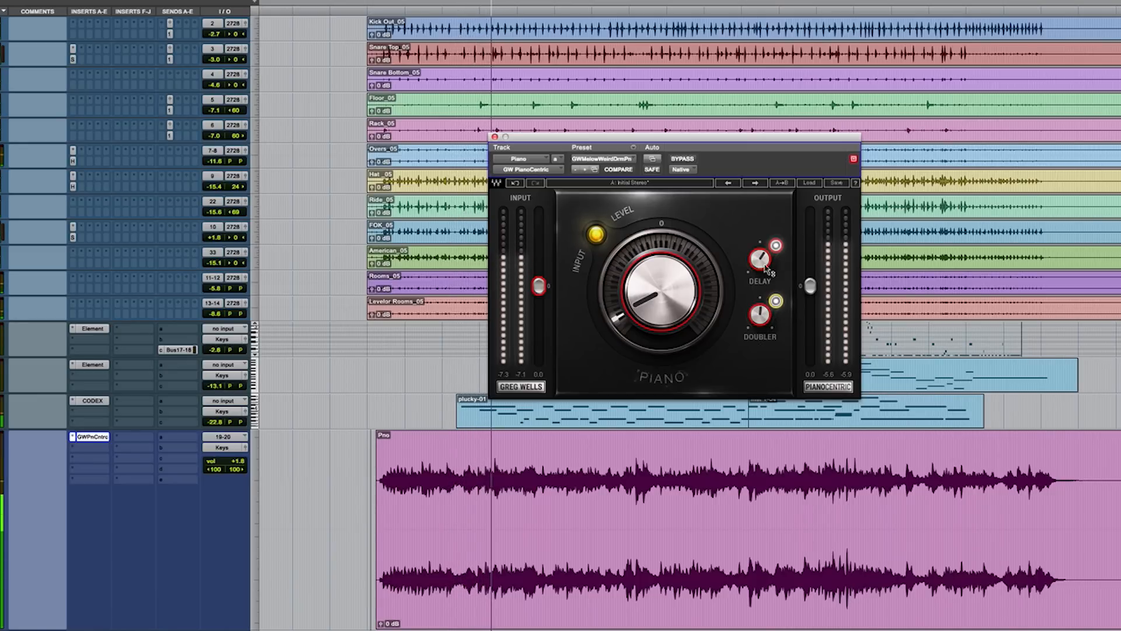
{"action": "left_click_drag", "start_coordinate": [760, 310], "coordinate": [759, 298]}
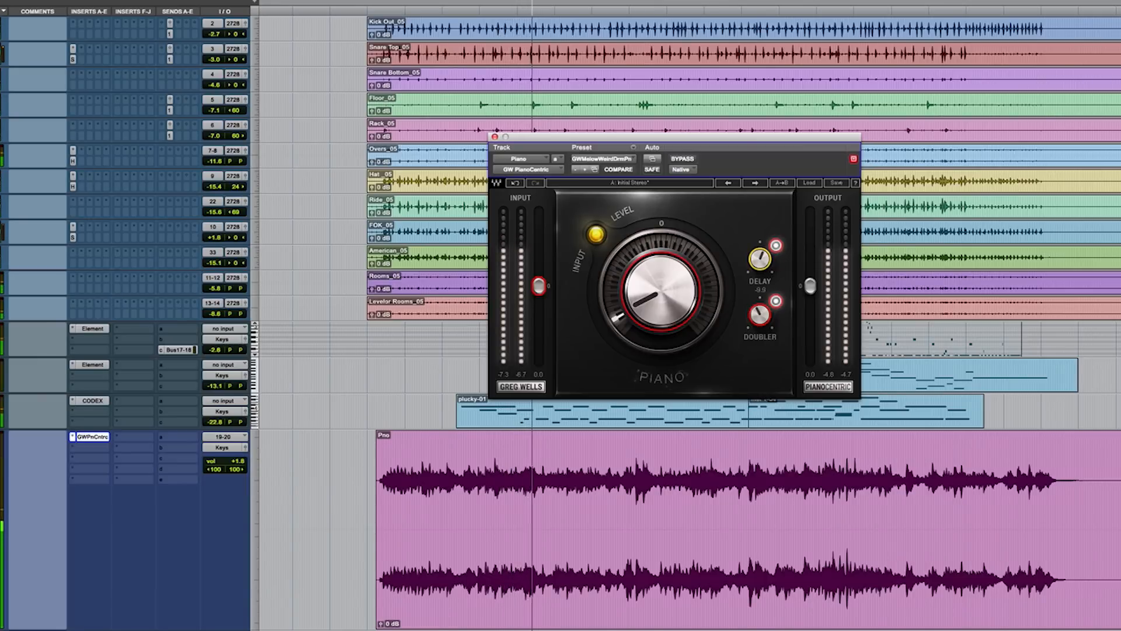
{"action": "left_click_drag", "start_coordinate": [760, 259], "coordinate": [760, 263]}
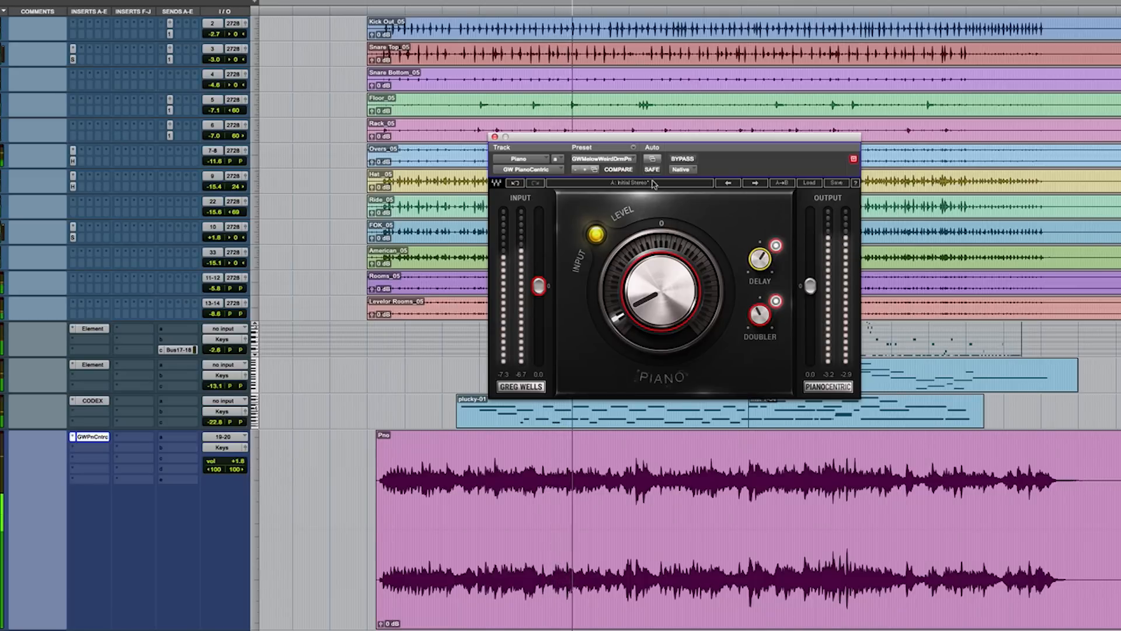
{"action": "key", "text": "space"}
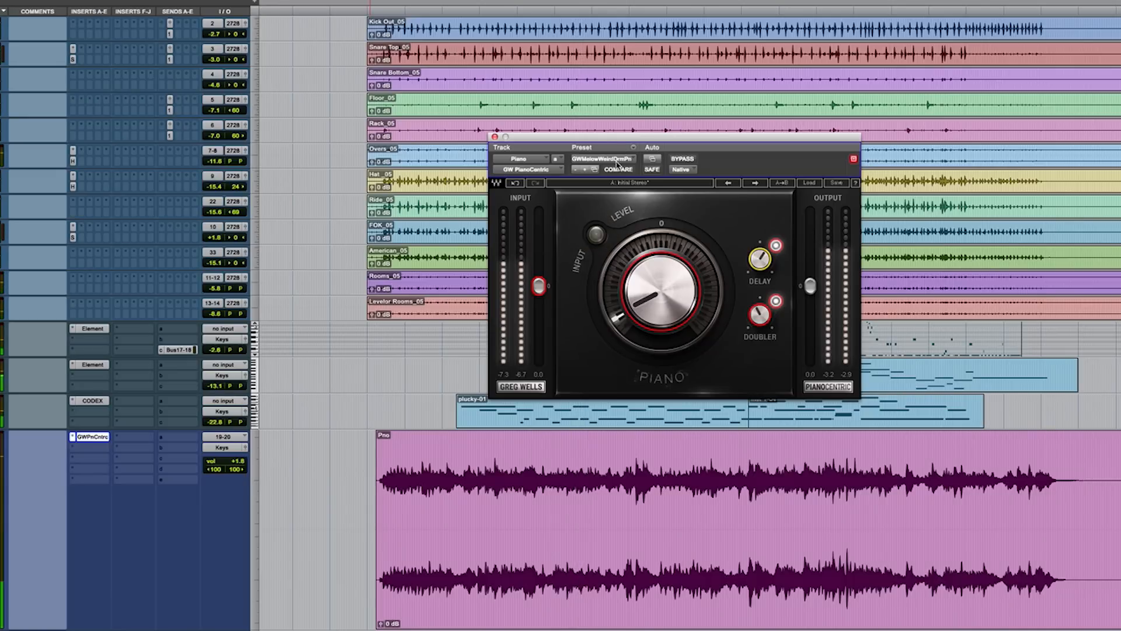
- Load the GW Modern Pop Piano preset with the piano track's volume at +0.6 and compare it against bypass during playback
{"action": "left_click", "coordinate": [618, 162]}
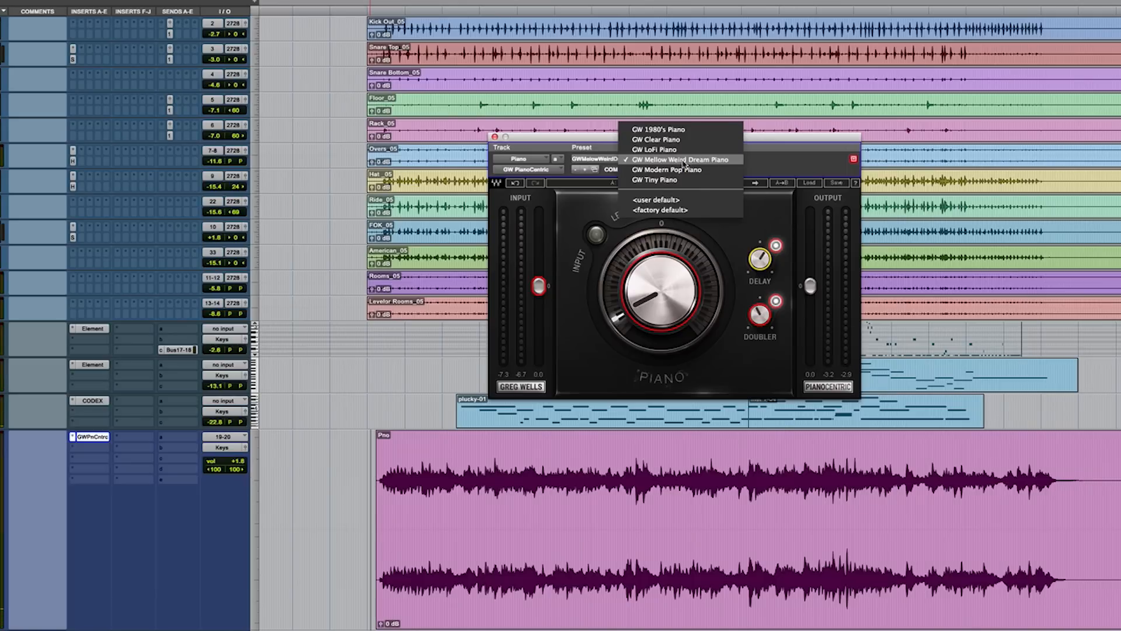
{"action": "left_click", "coordinate": [714, 171]}
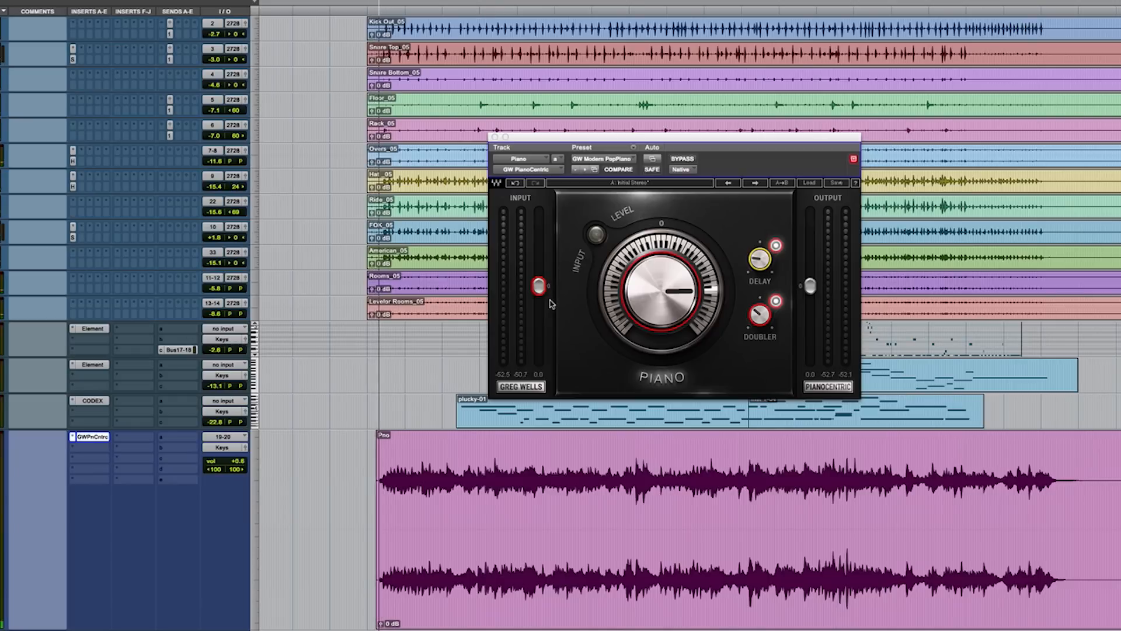
{"action": "key", "text": "space"}
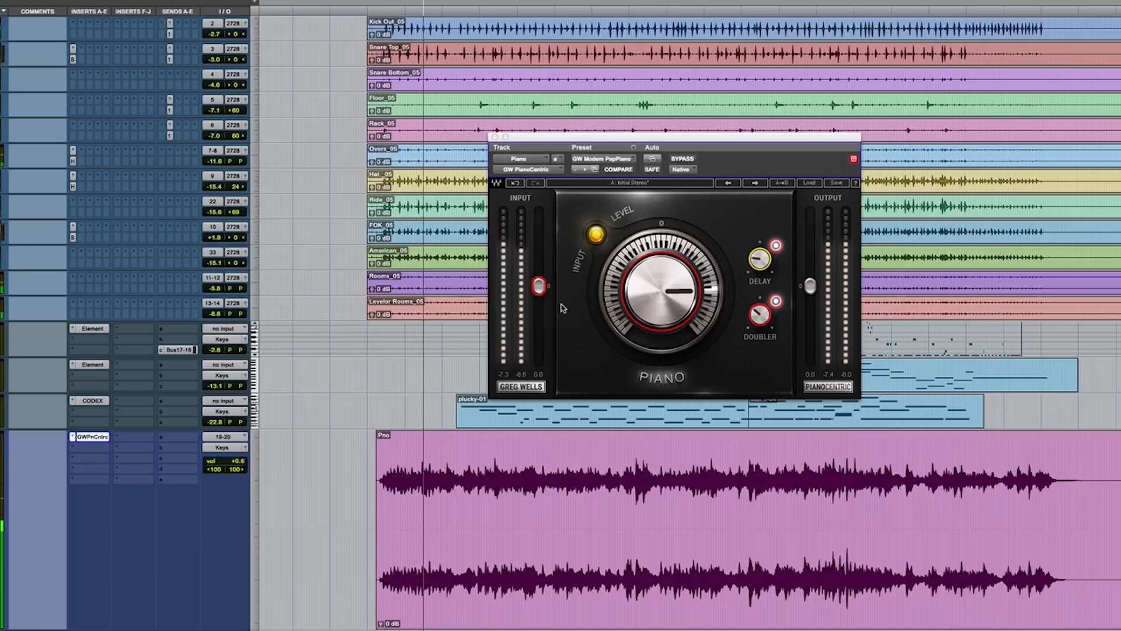
{"action": "left_click", "coordinate": [683, 159]}
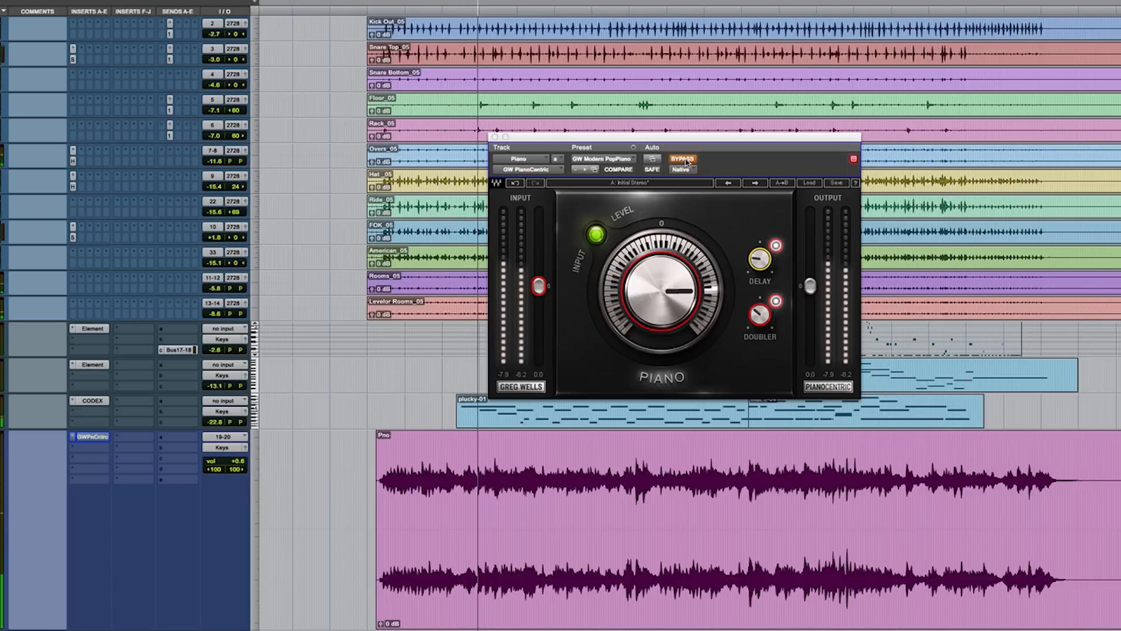
{"action": "left_click", "coordinate": [683, 159]}
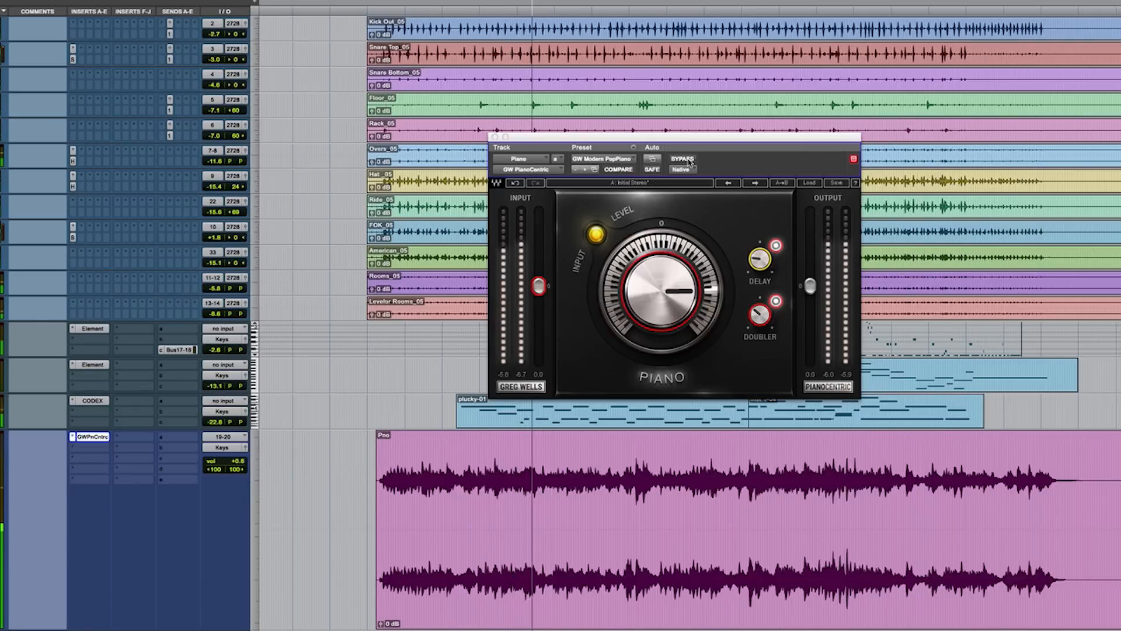
{"action": "left_click", "coordinate": [683, 159]}
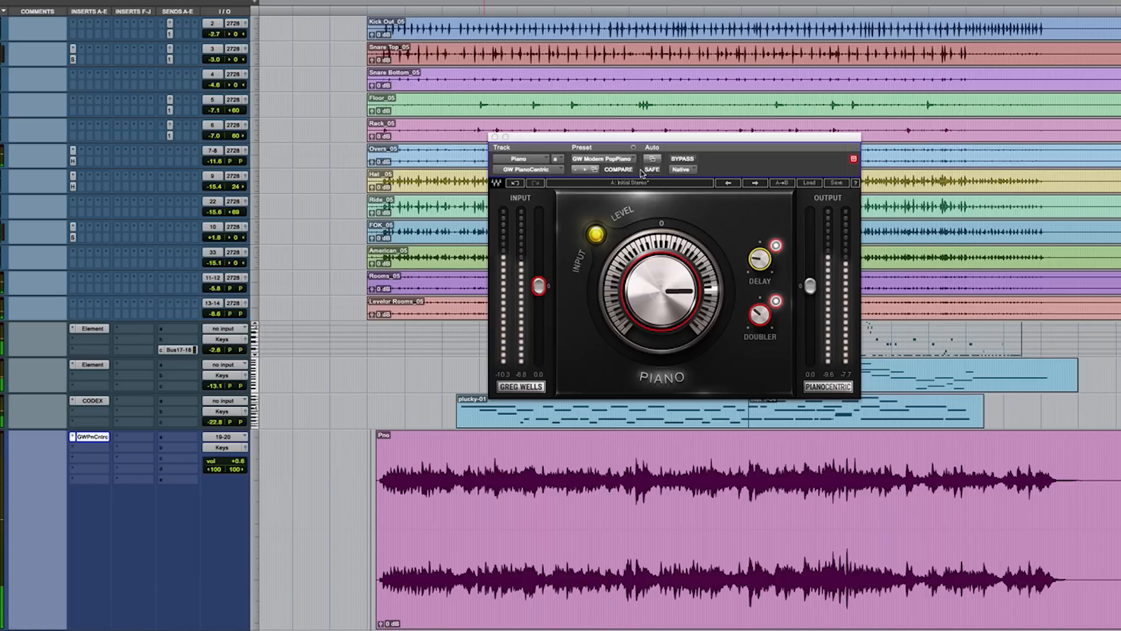
- Load the GW Tiny Piano preset, play the Pno clip and raise the piano track's volume to +1.8
{"action": "left_click", "coordinate": [623, 163]}
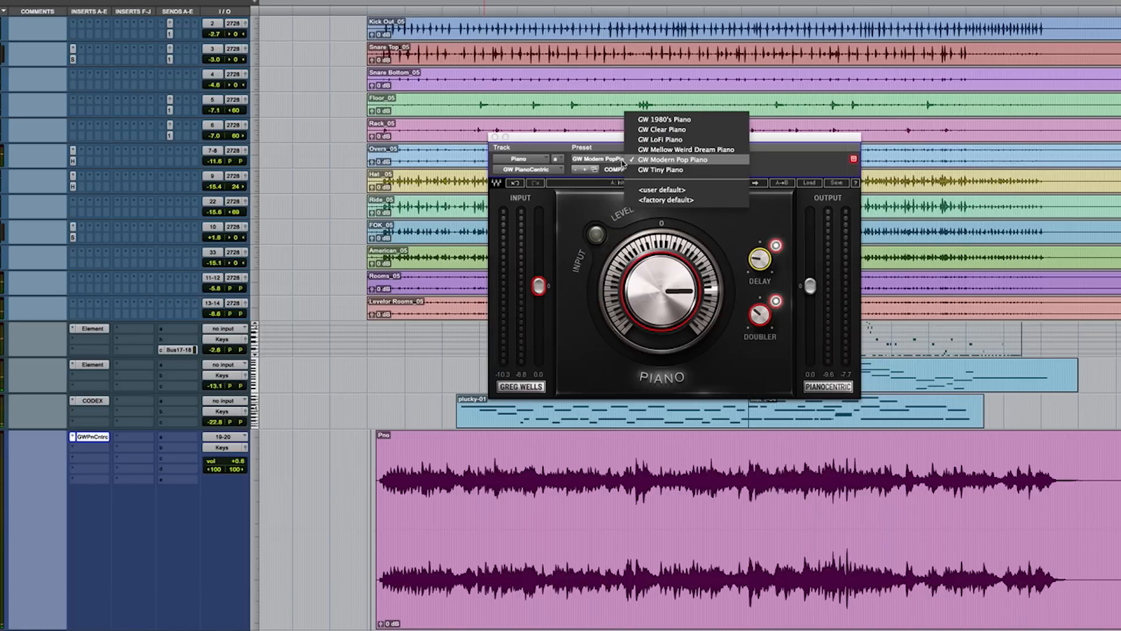
{"action": "left_click", "coordinate": [686, 170]}
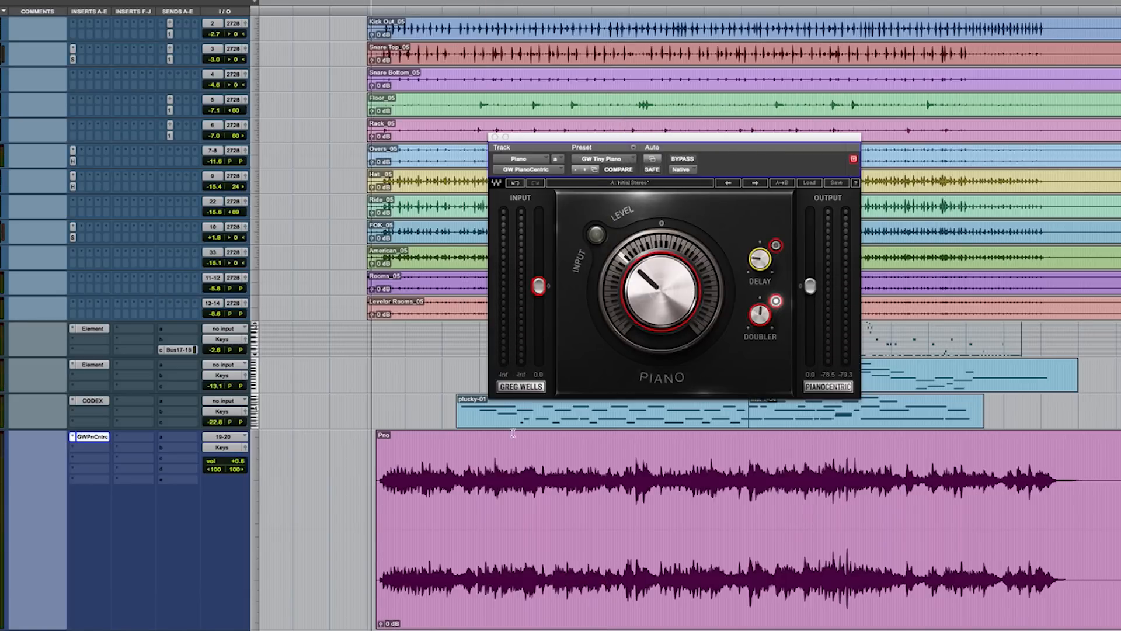
{"action": "key", "text": "space"}
{"action": "left_click_drag", "start_coordinate": [225, 466], "coordinate": [223, 463]}
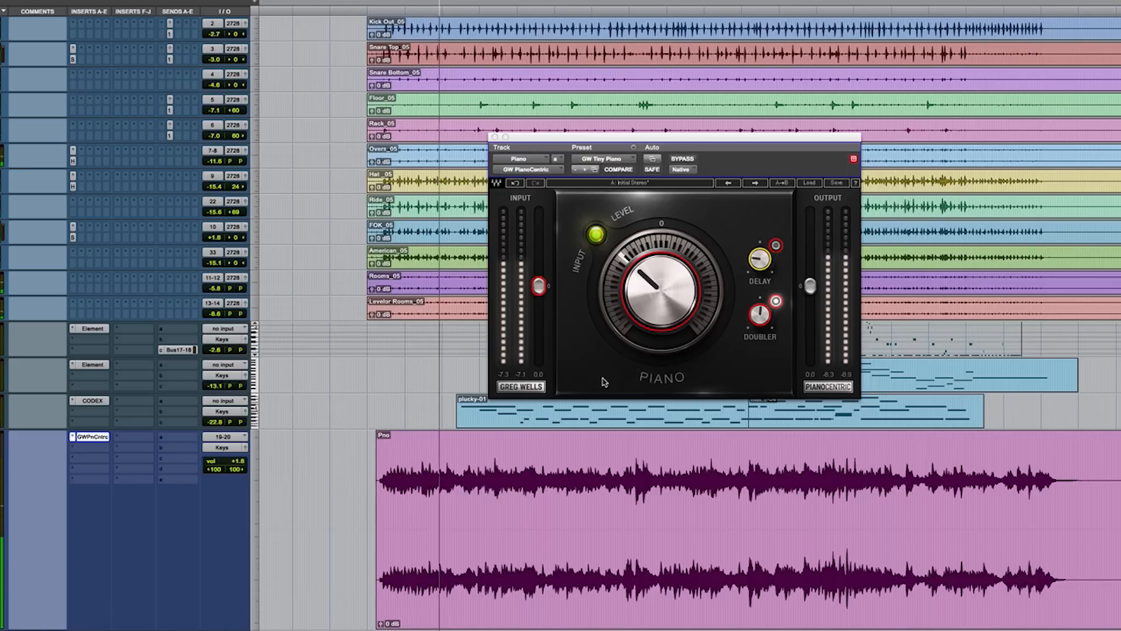
- Lower the Doubler knob to -15.1 during playback and switch the Doubler off
{"action": "left_click", "coordinate": [760, 315]}
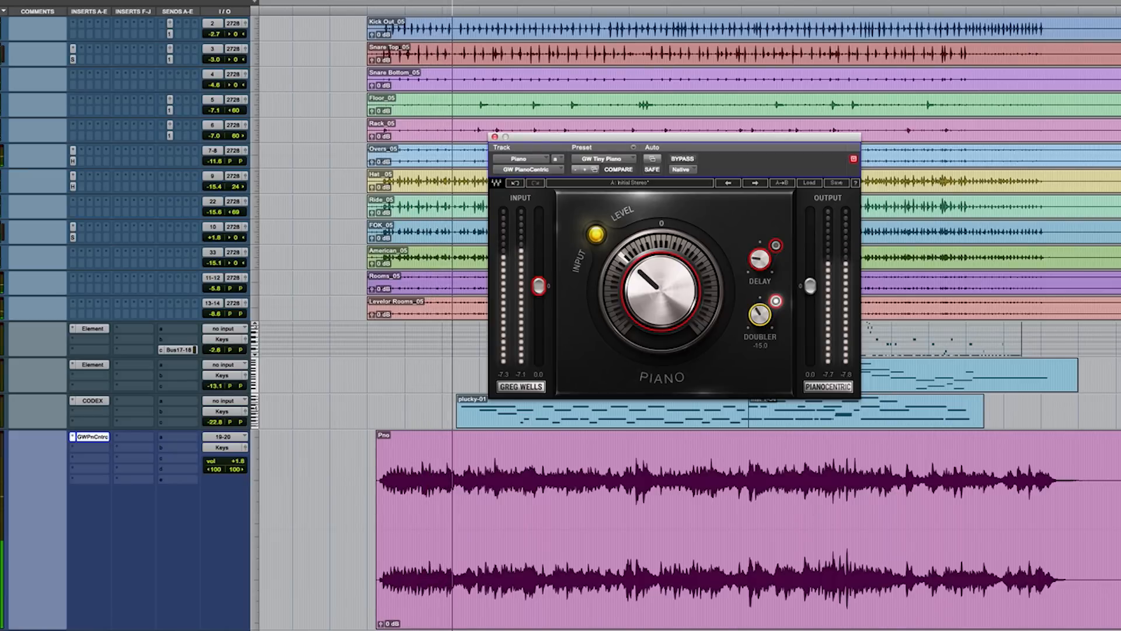
{"action": "left_click_drag", "start_coordinate": [760, 319], "coordinate": [761, 321]}
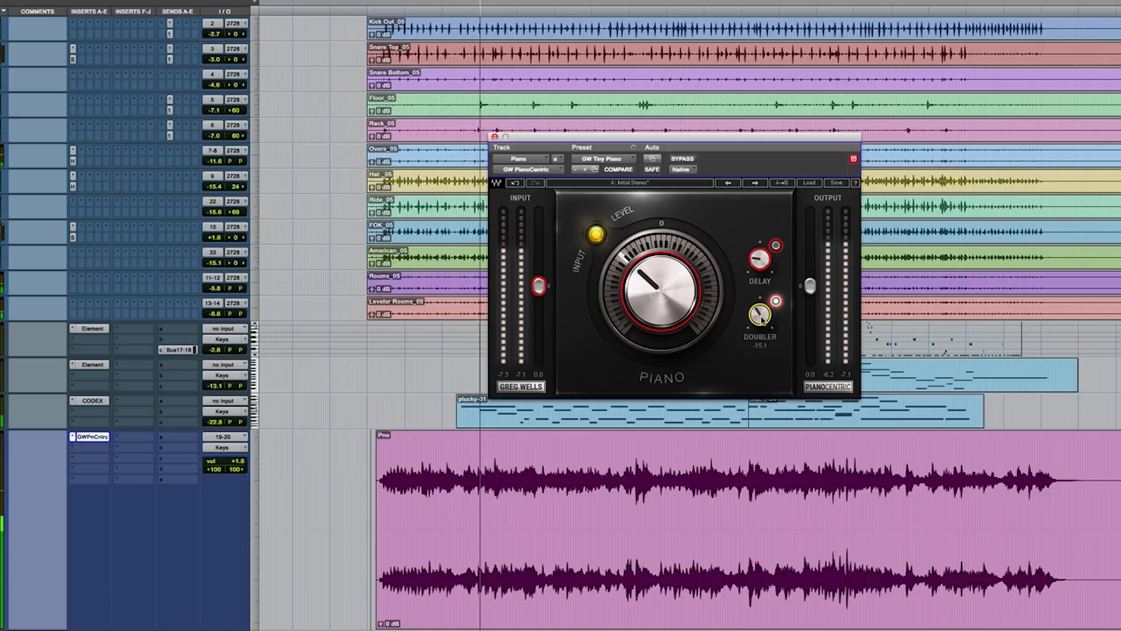
{"action": "left_click", "coordinate": [775, 301]}
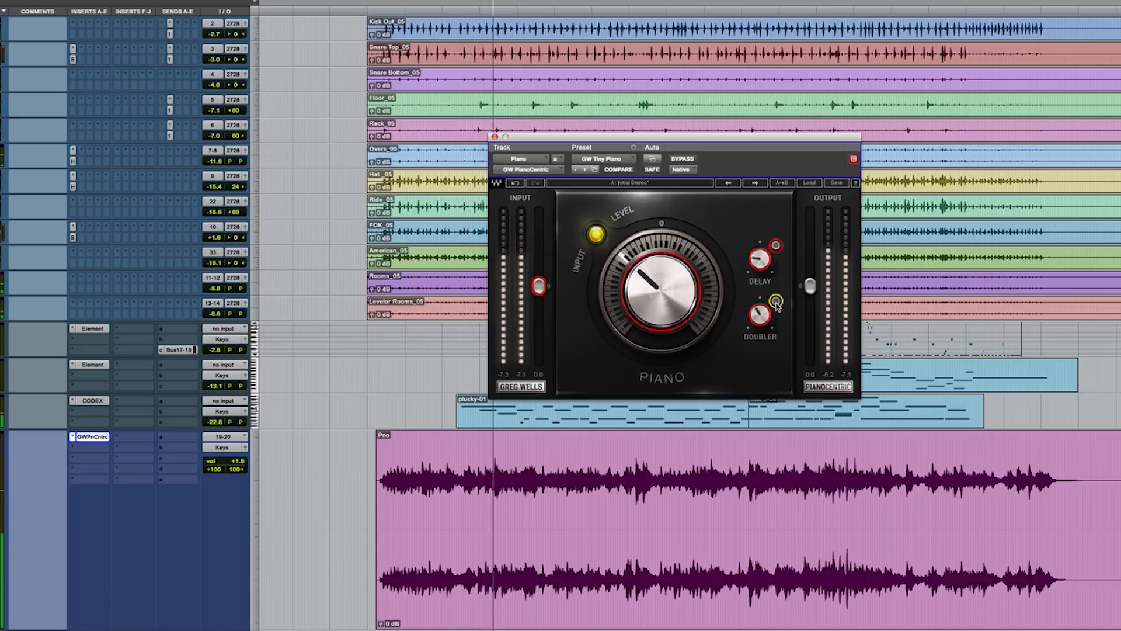